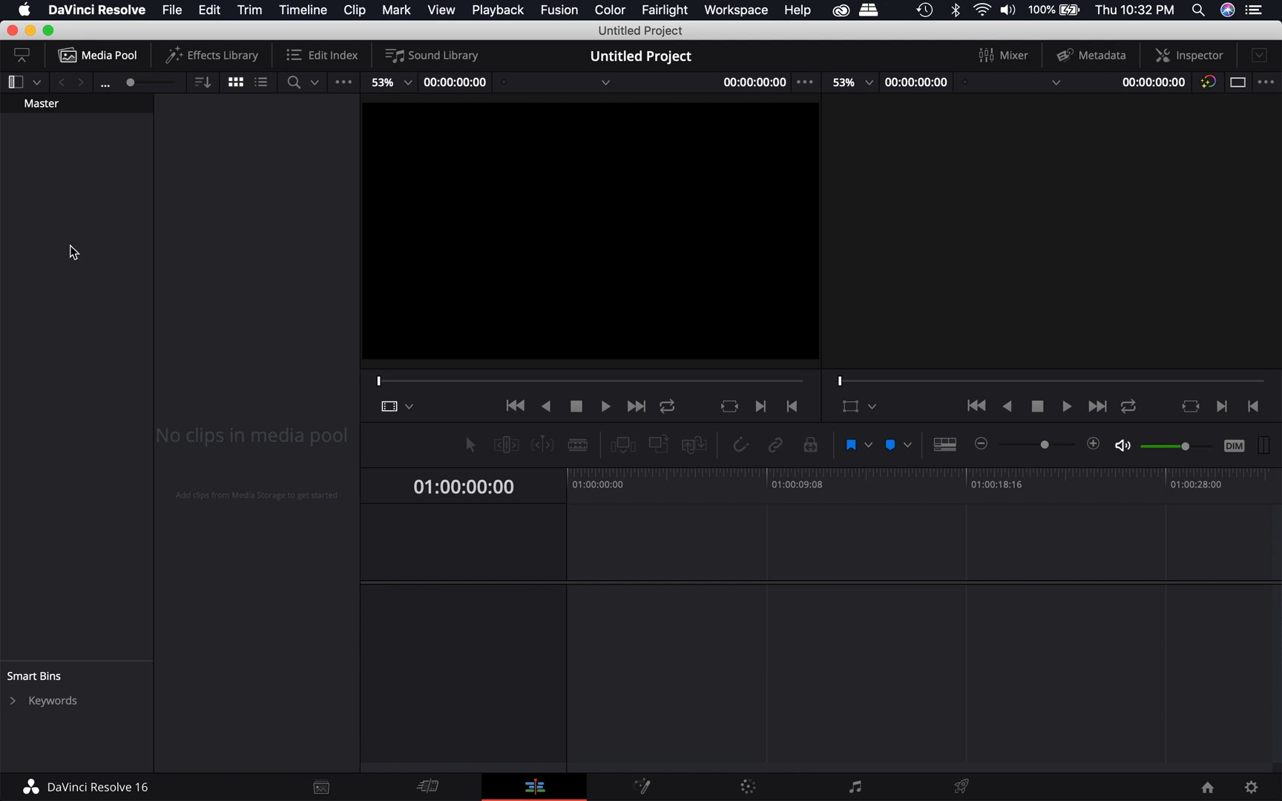
Create a new bin named Footage under Master in the media pool
right_click(68, 224)
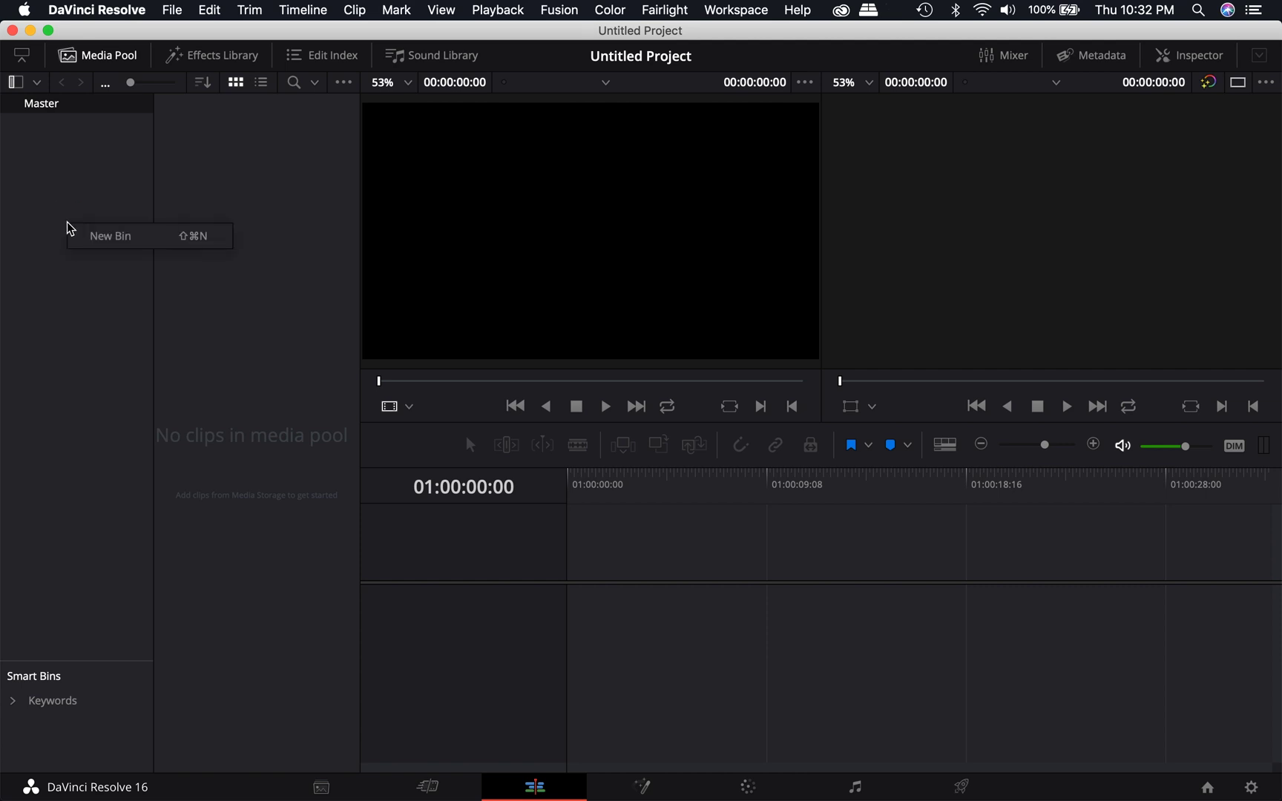
left_click(104, 237)
key("Return")
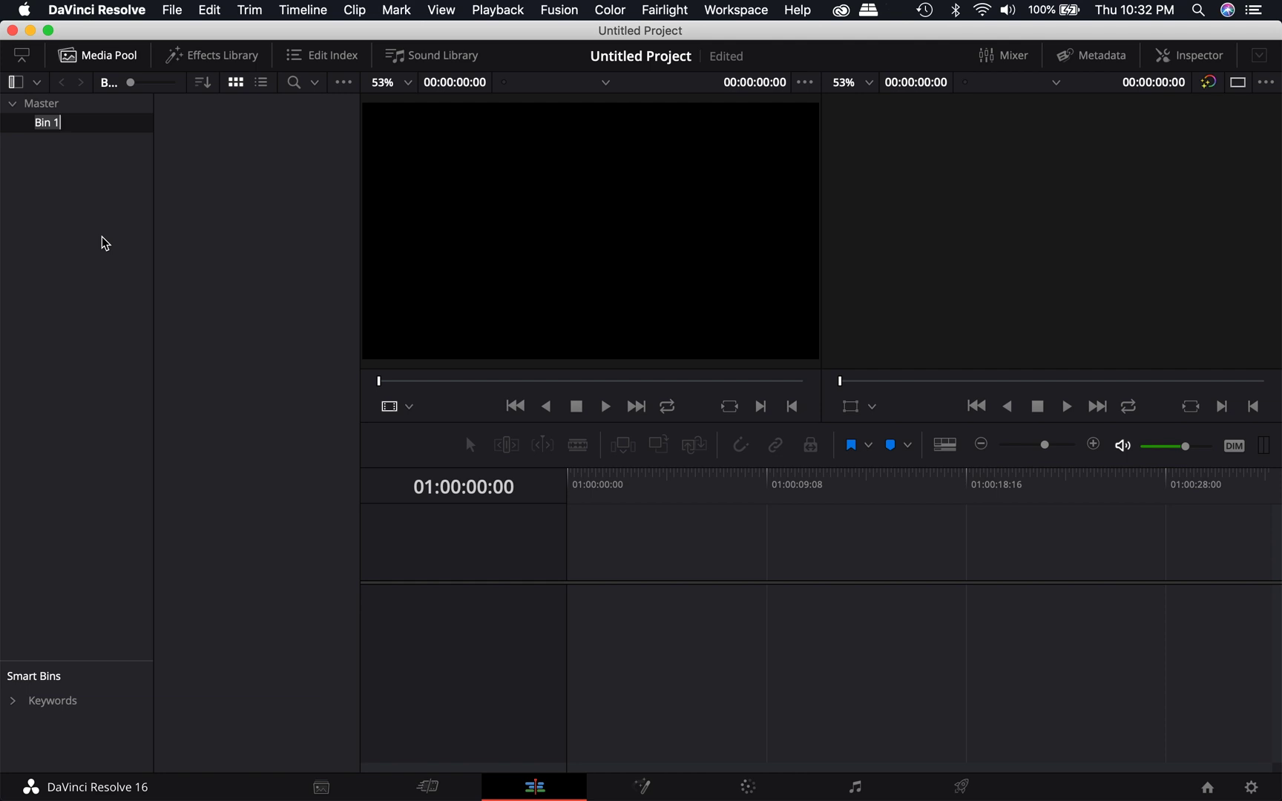
type("Footage")
key("Return")
Import the last five y2mate 1080p clips into the Footage bin and change the project frame rate to match them
right_click(249, 136)
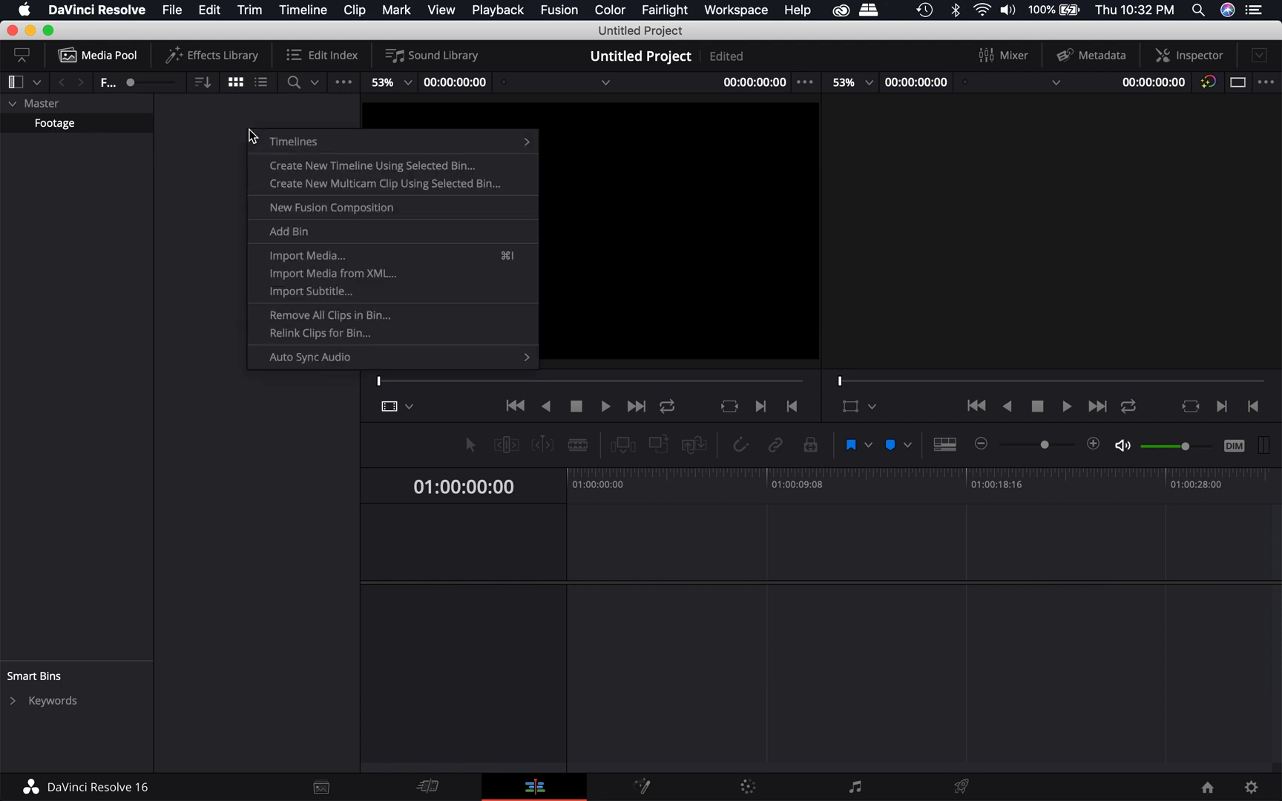
left_click(280, 257)
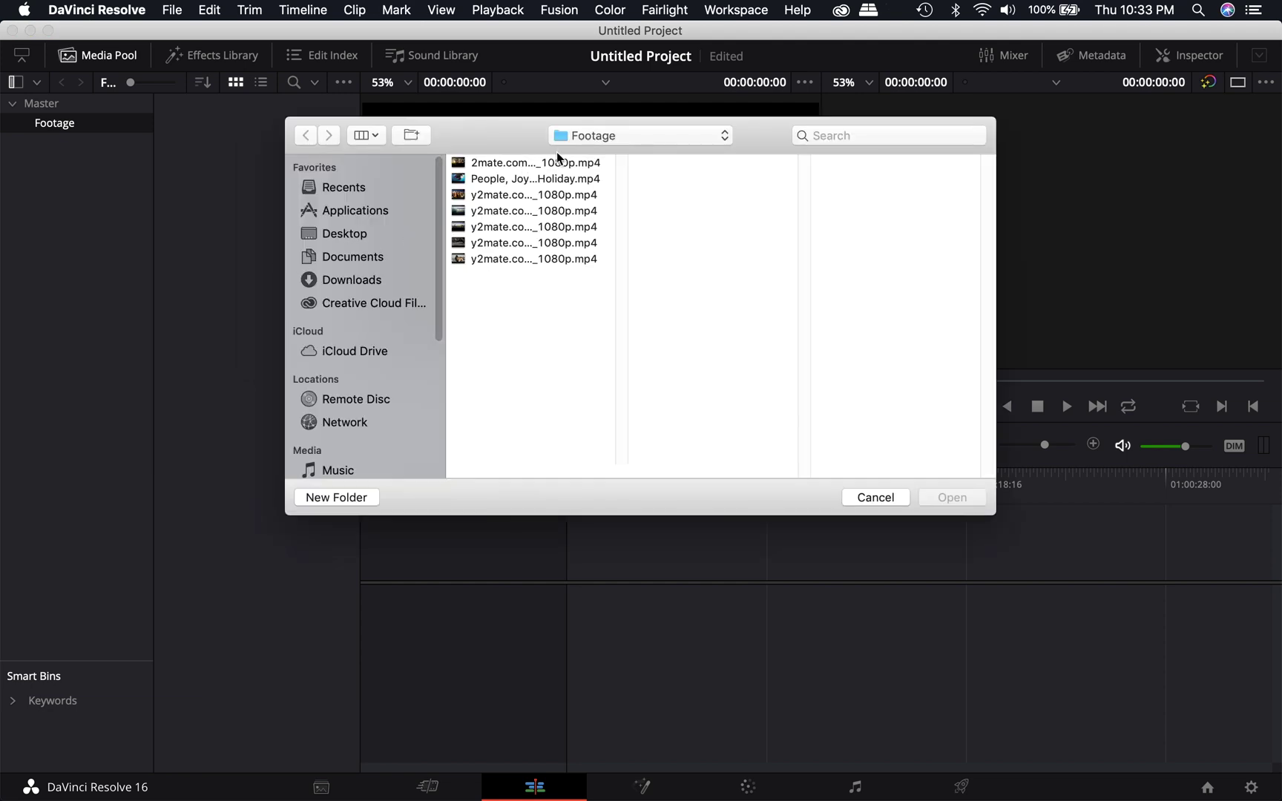
left_click(479, 181)
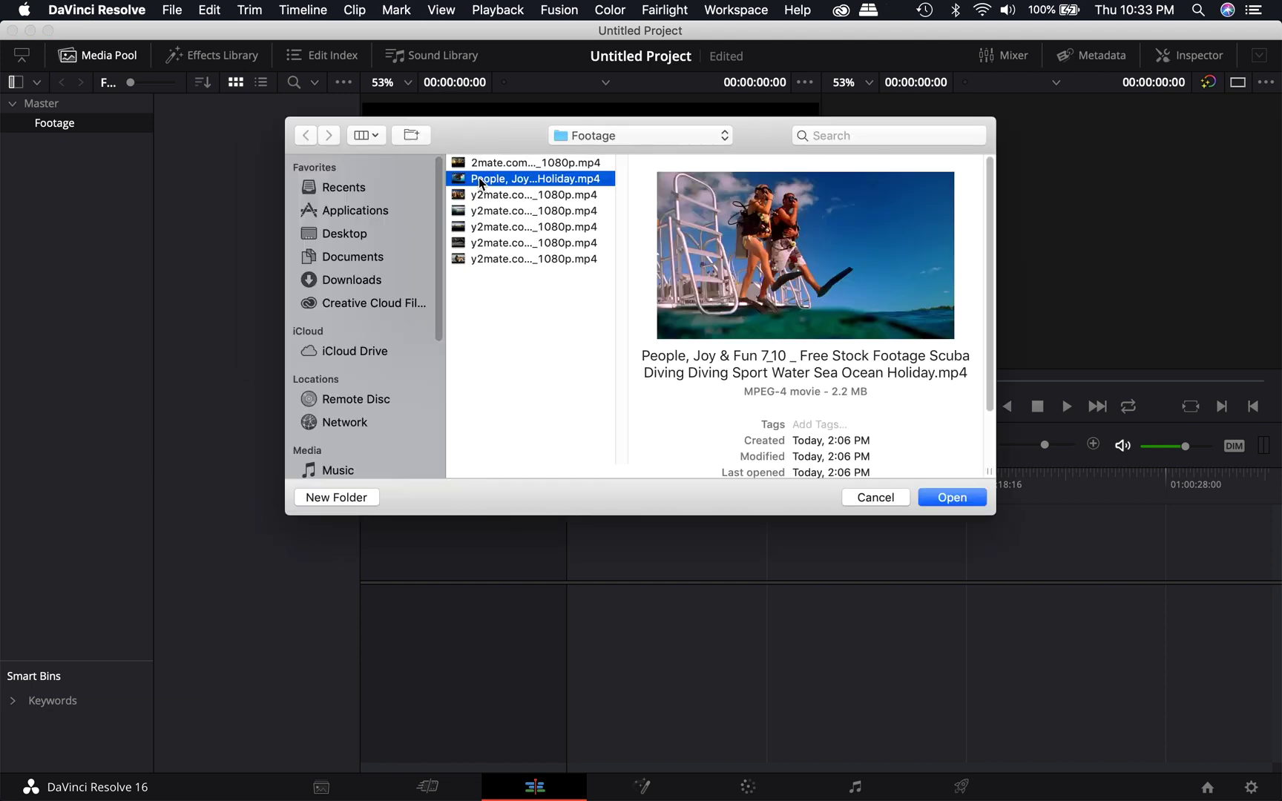
left_click(483, 196)
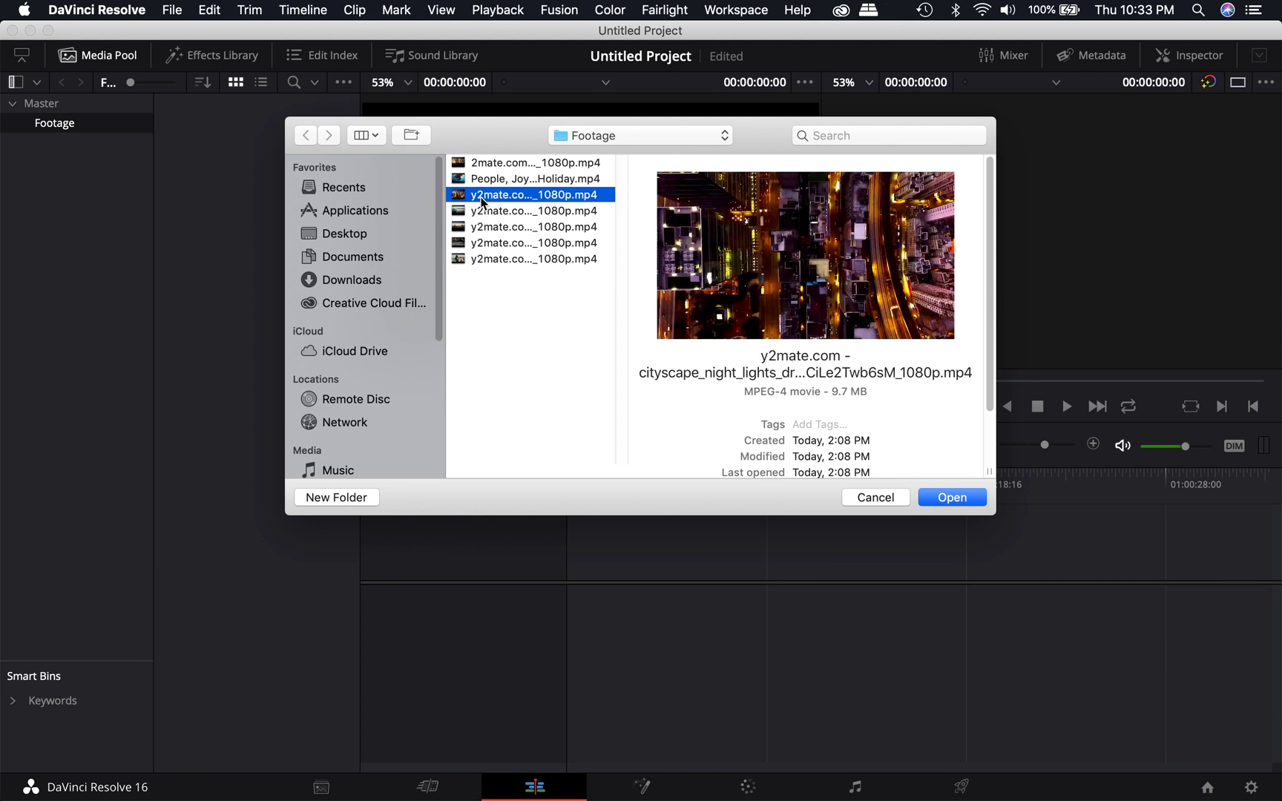
left_click(484, 258, "shift")
left_click(938, 490)
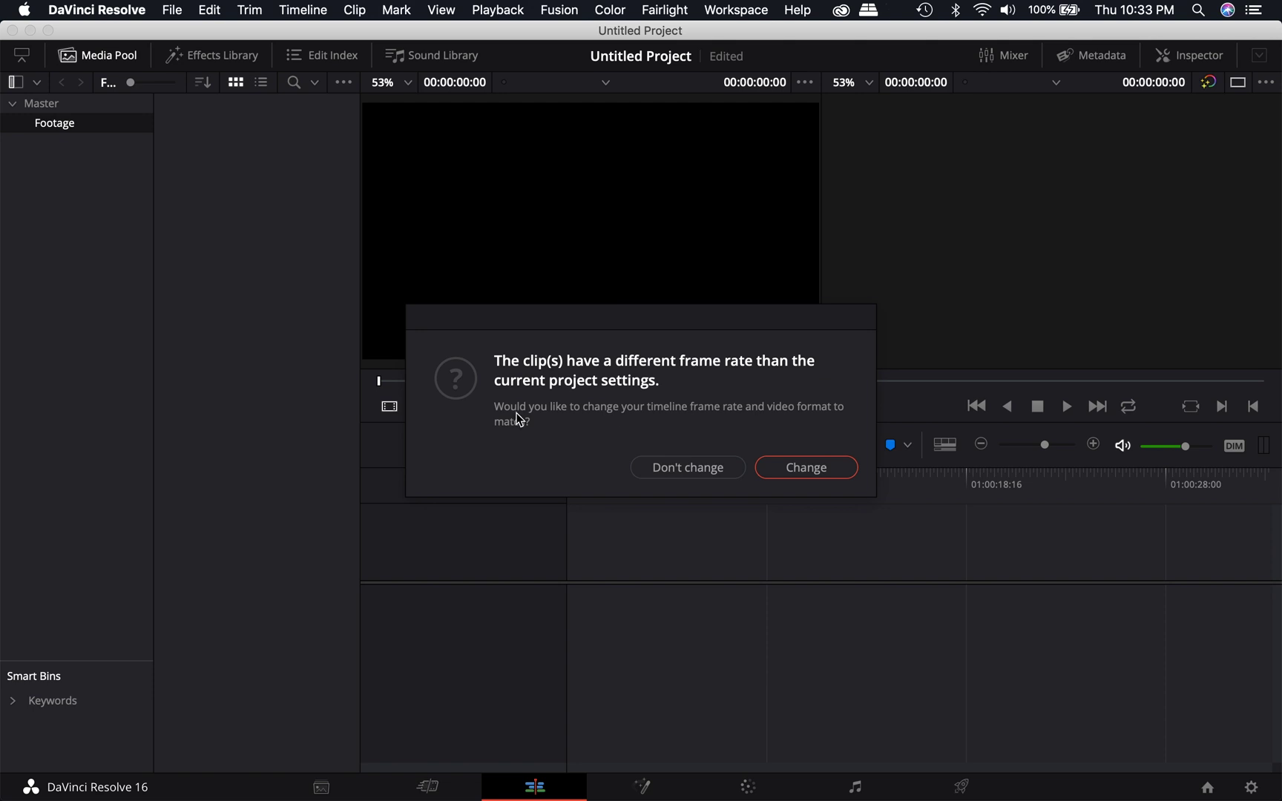
left_click(787, 476)
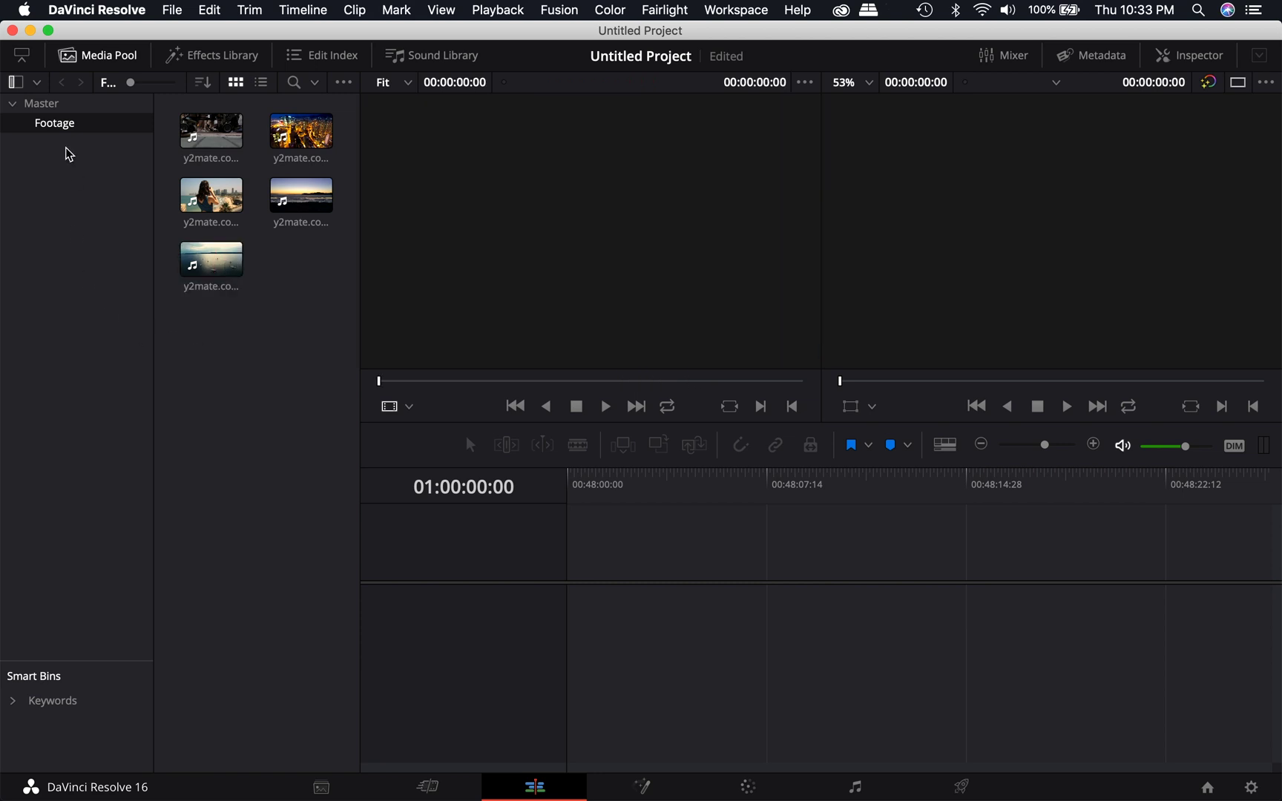
Create a new bin named Music under Master in the media pool
right_click(54, 158)
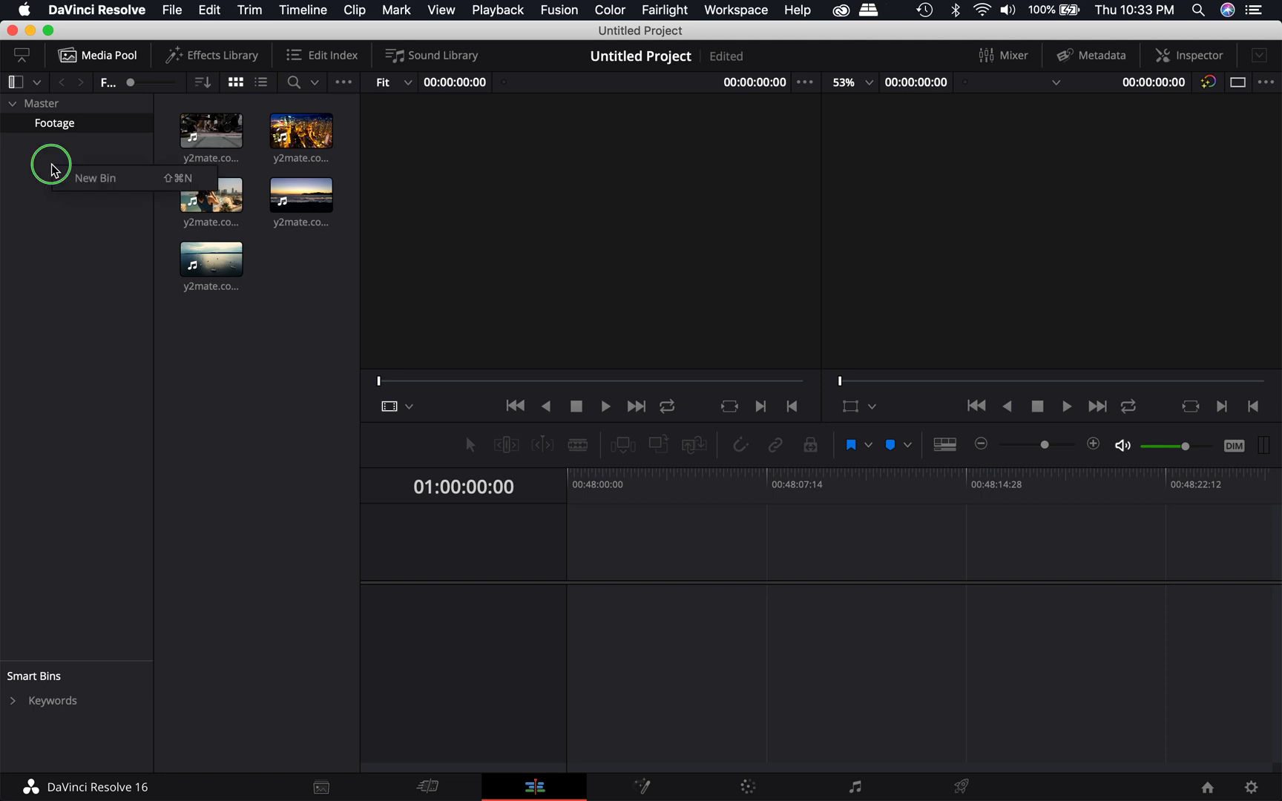
left_click(89, 181)
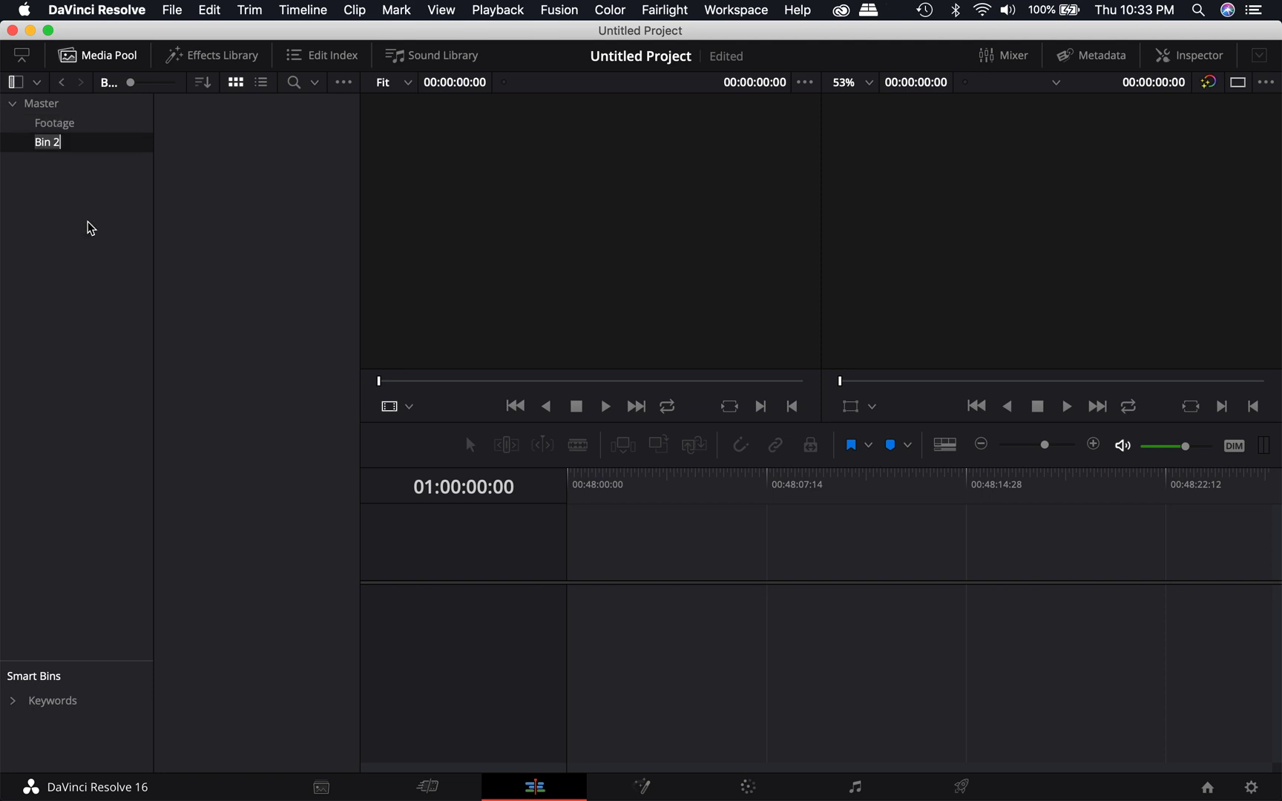
type("Music")
key("Return")
Import the double_vision MP3 from the Stock project's Music folder into the Music bin and slightly lower the monitoring volume
right_click(231, 161)
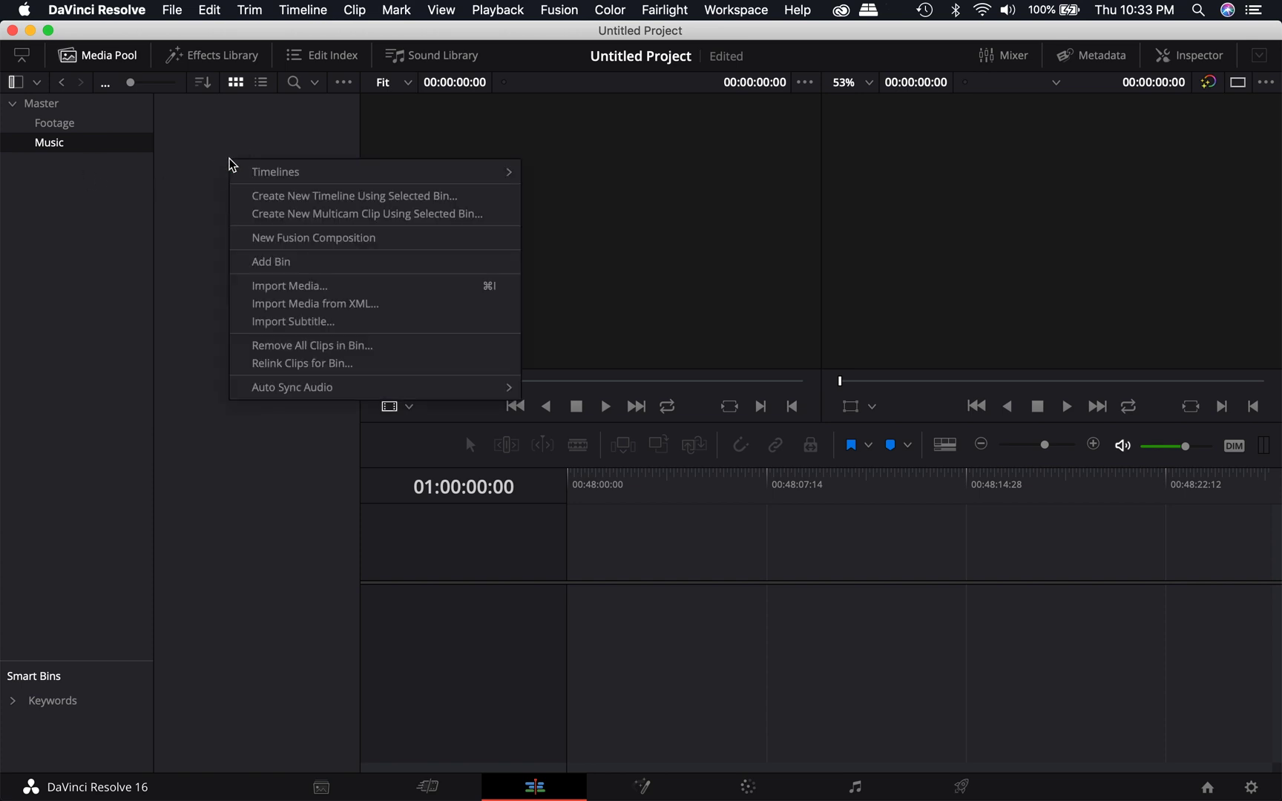
left_click(279, 288)
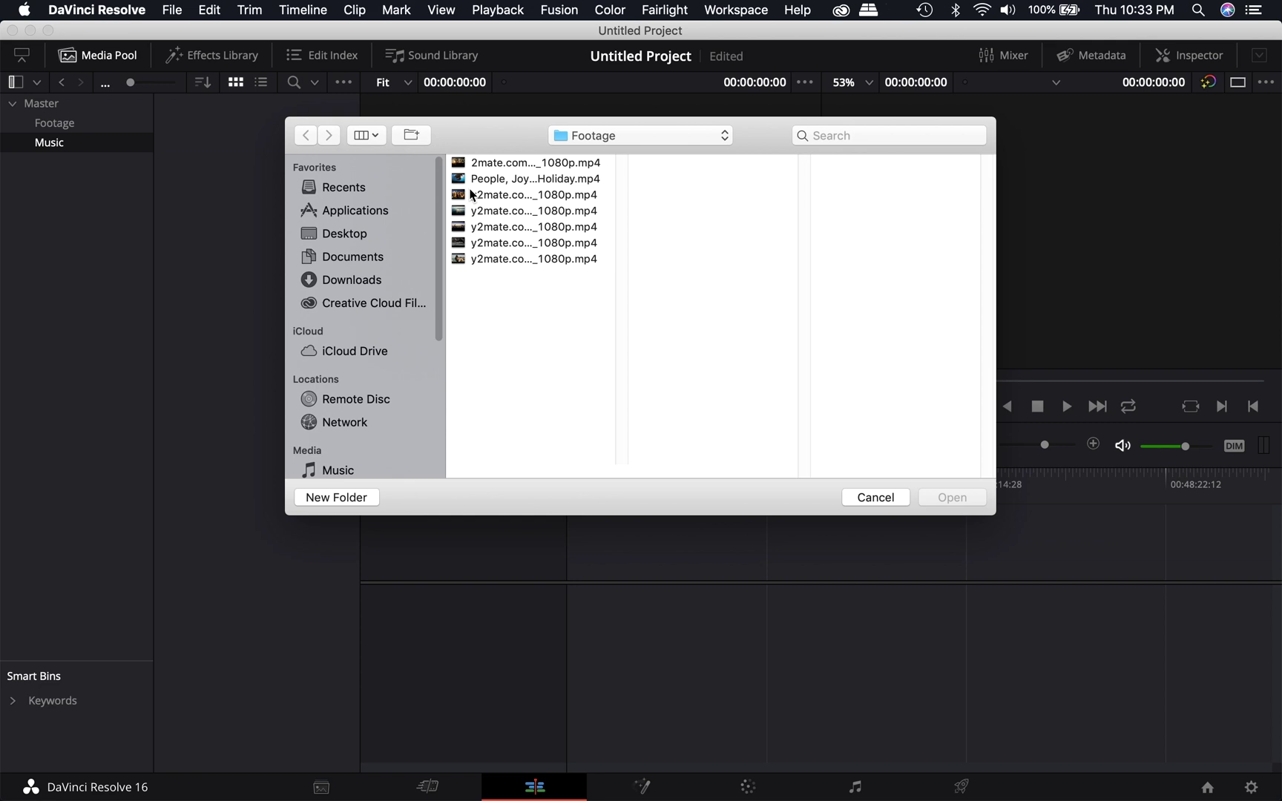
left_click(631, 134)
left_click(597, 159)
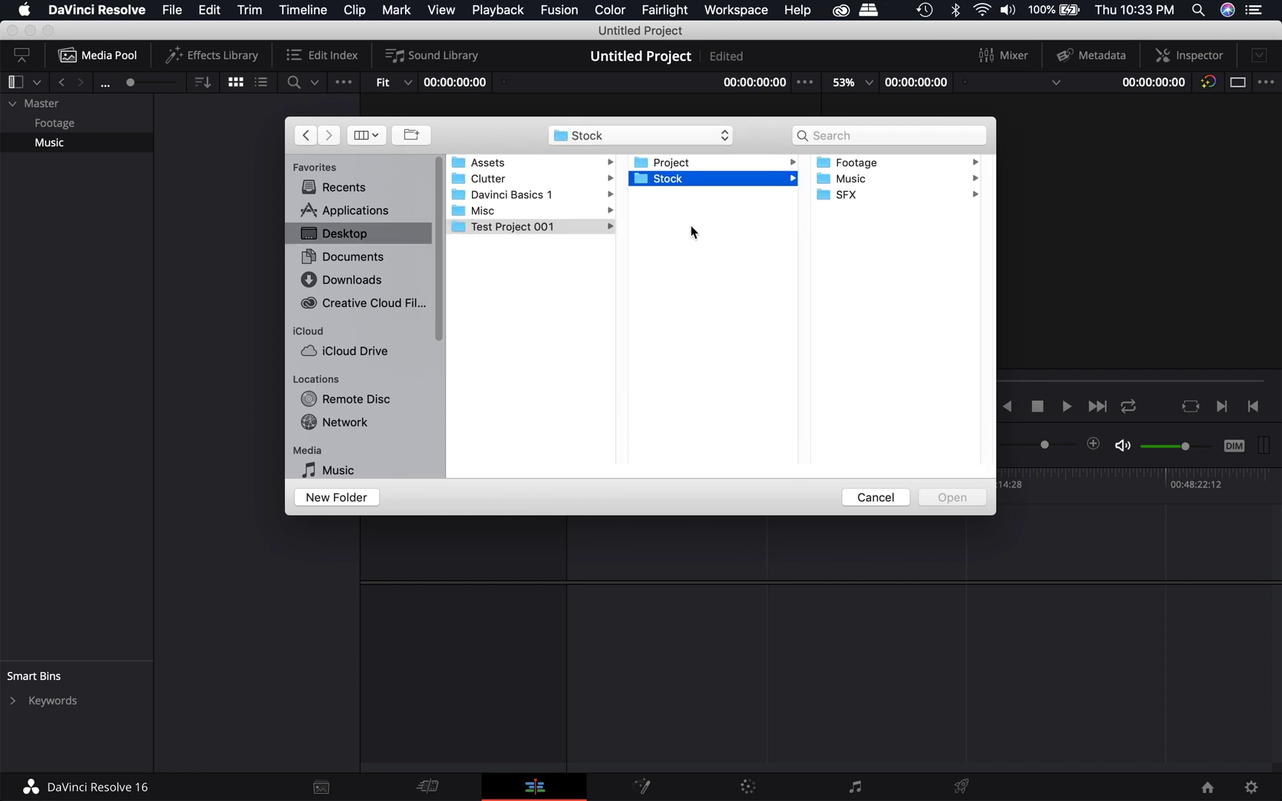
left_click(852, 180)
left_click(828, 166)
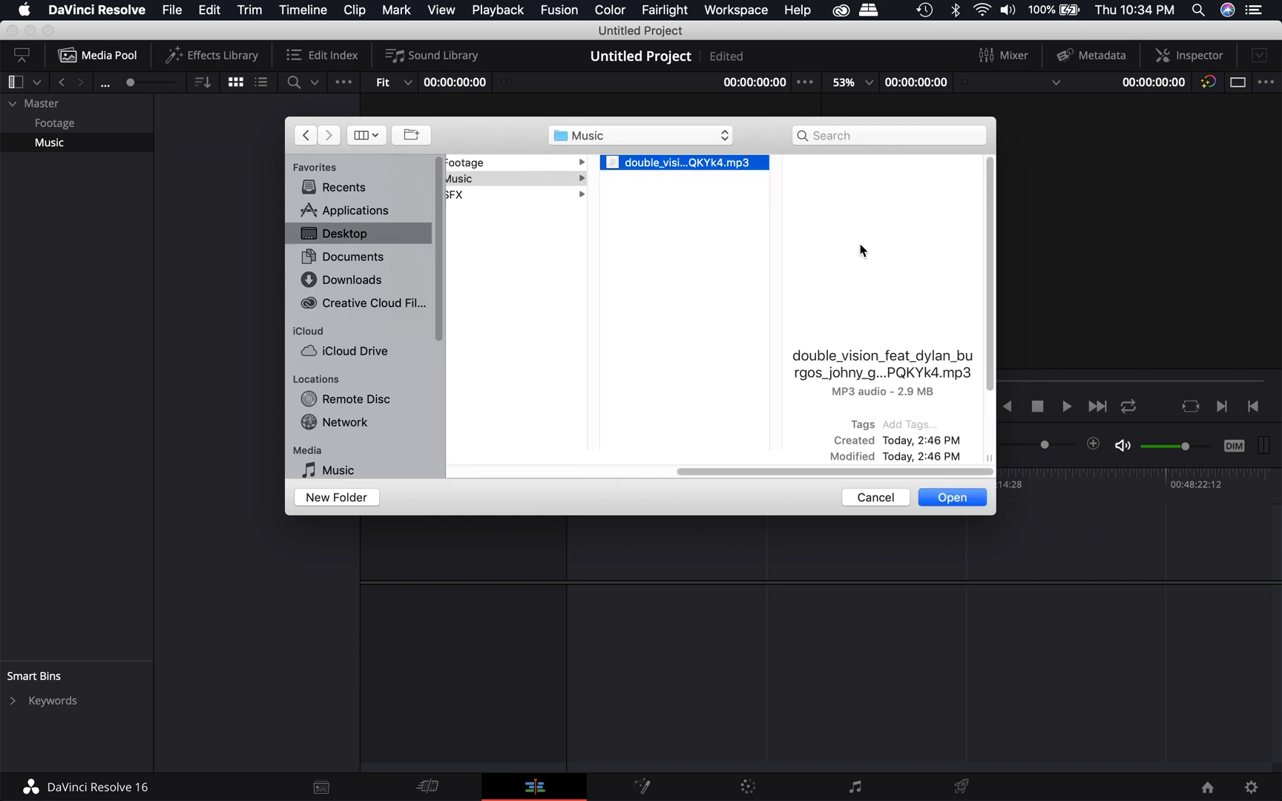
left_click(951, 497)
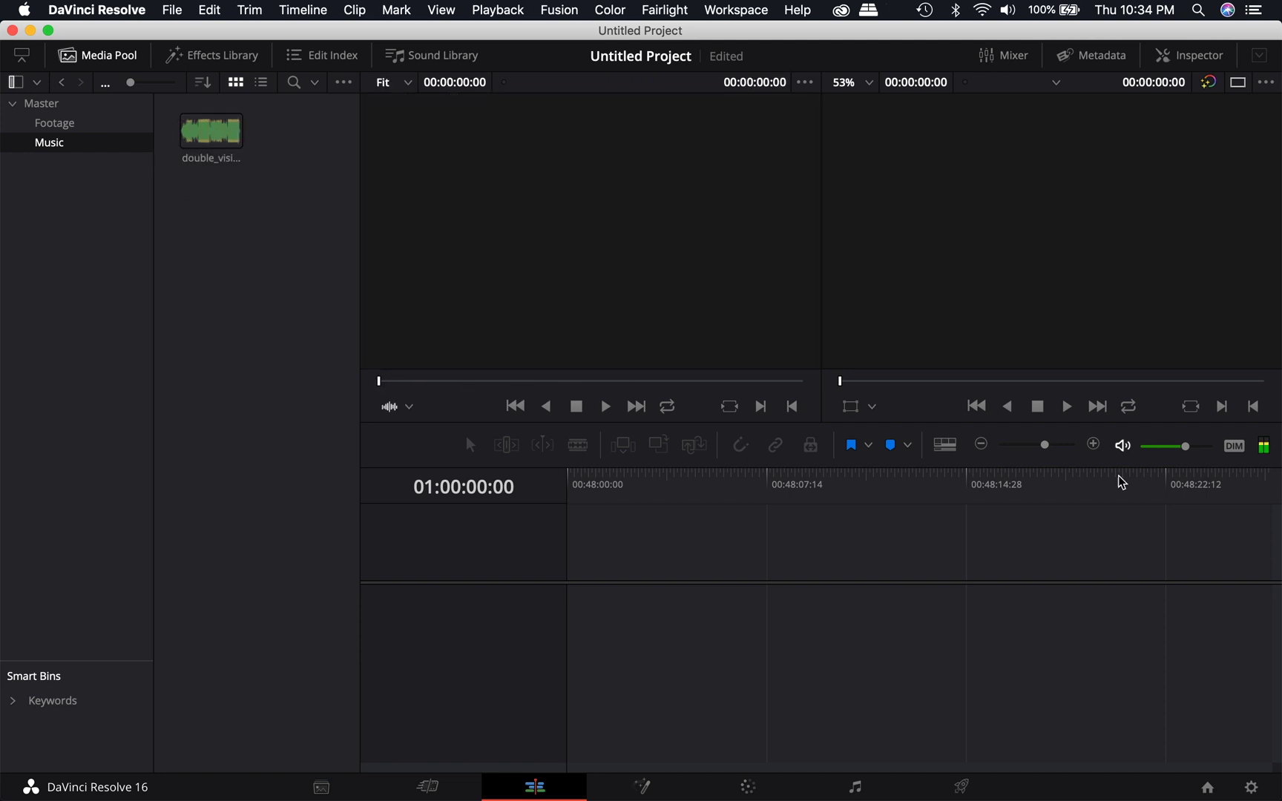
left_click_drag(1187, 449, 1171, 455)
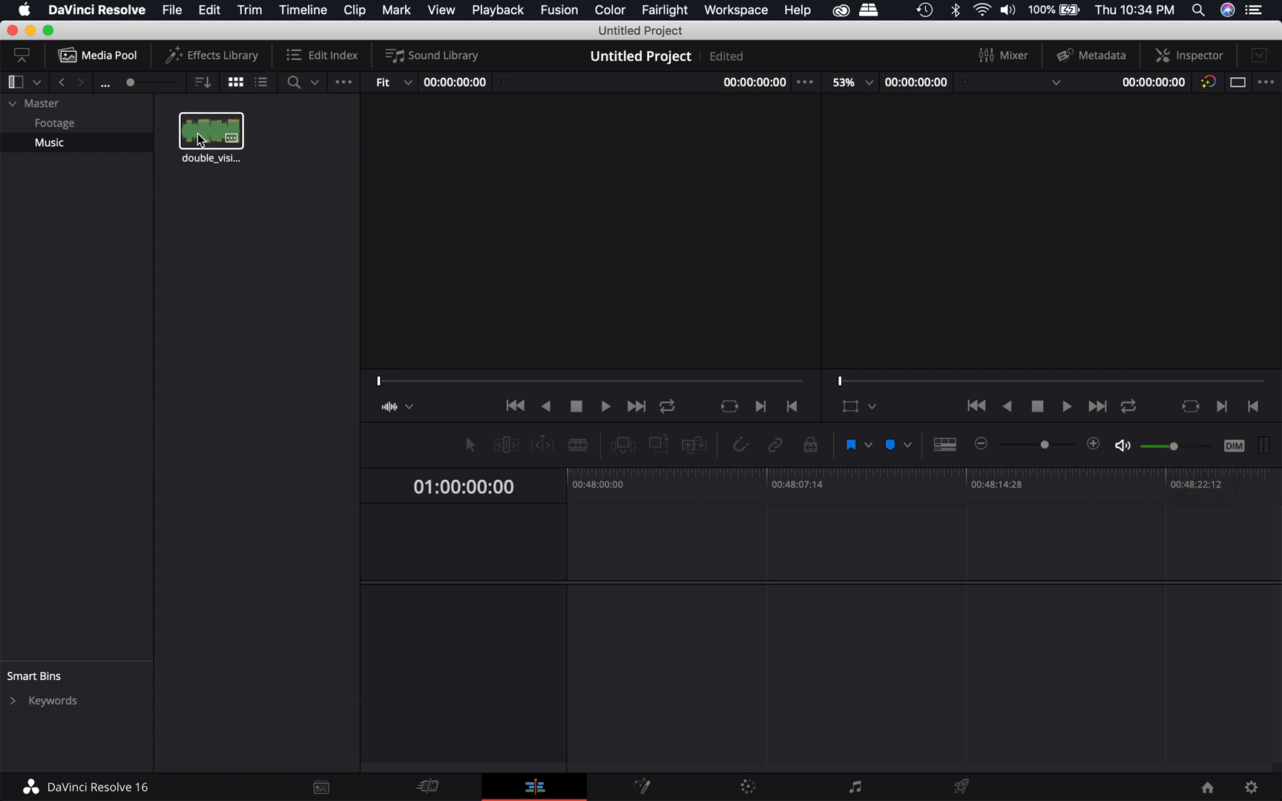
Place the sailing boats harbor drone clip from the Footage bin at the start of a new timeline
left_click(57, 130)
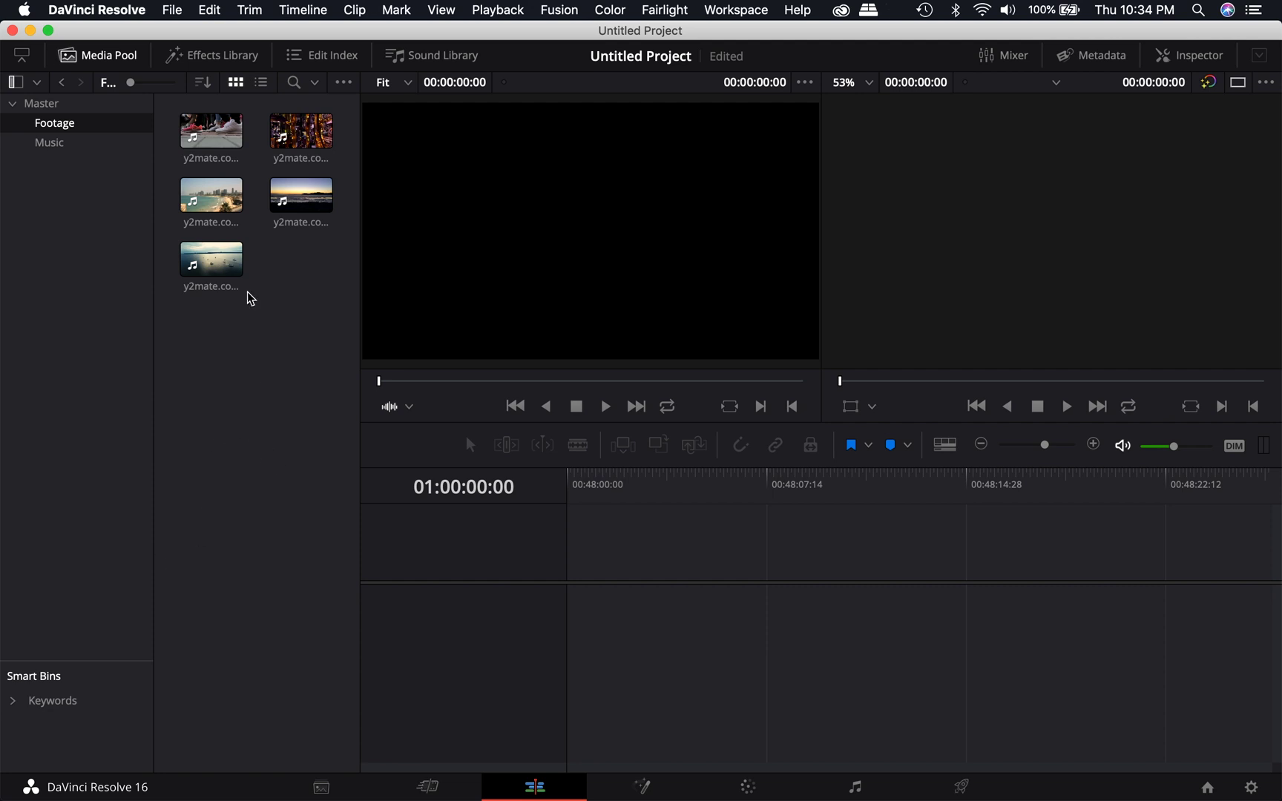
left_click(236, 272)
left_click_drag(217, 266, 562, 636)
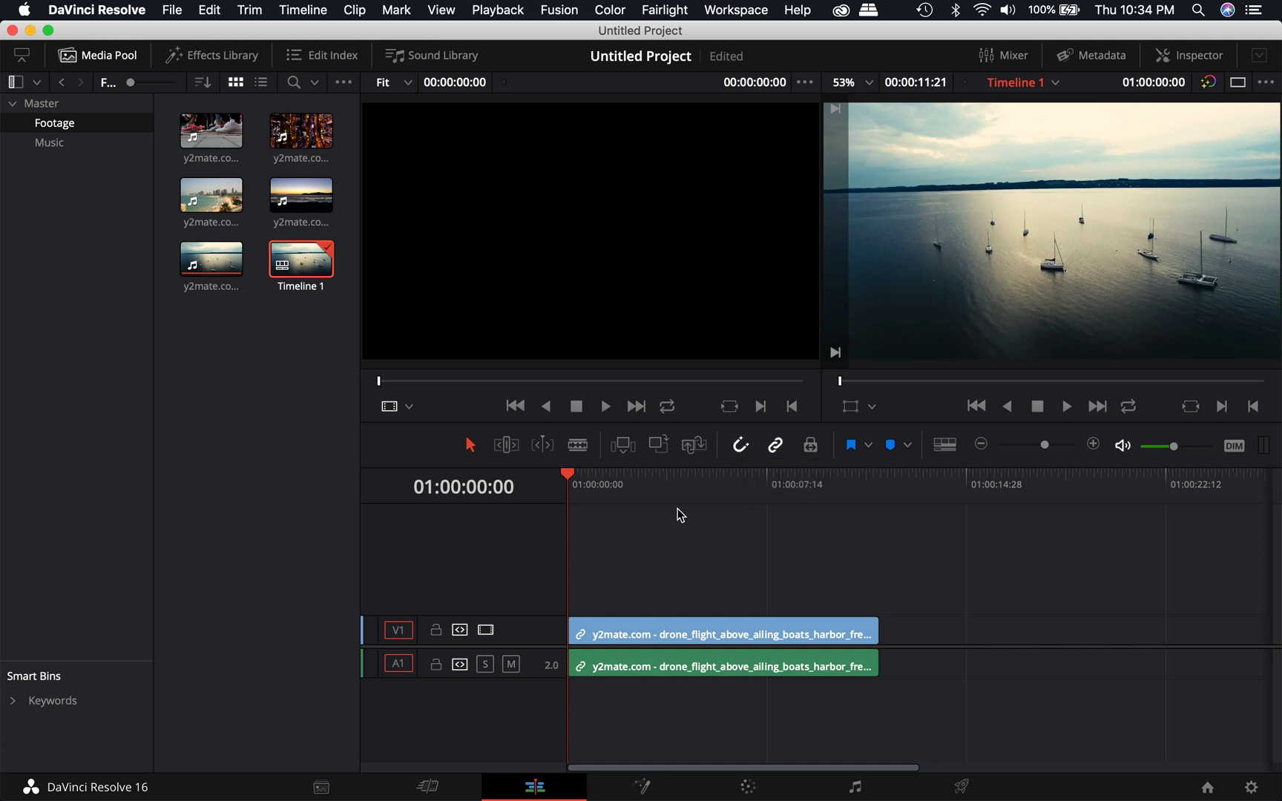
Try timeline snapping off and on by sliding the boats clip, with the playhead moved to 01:00:02:25
left_click(744, 451)
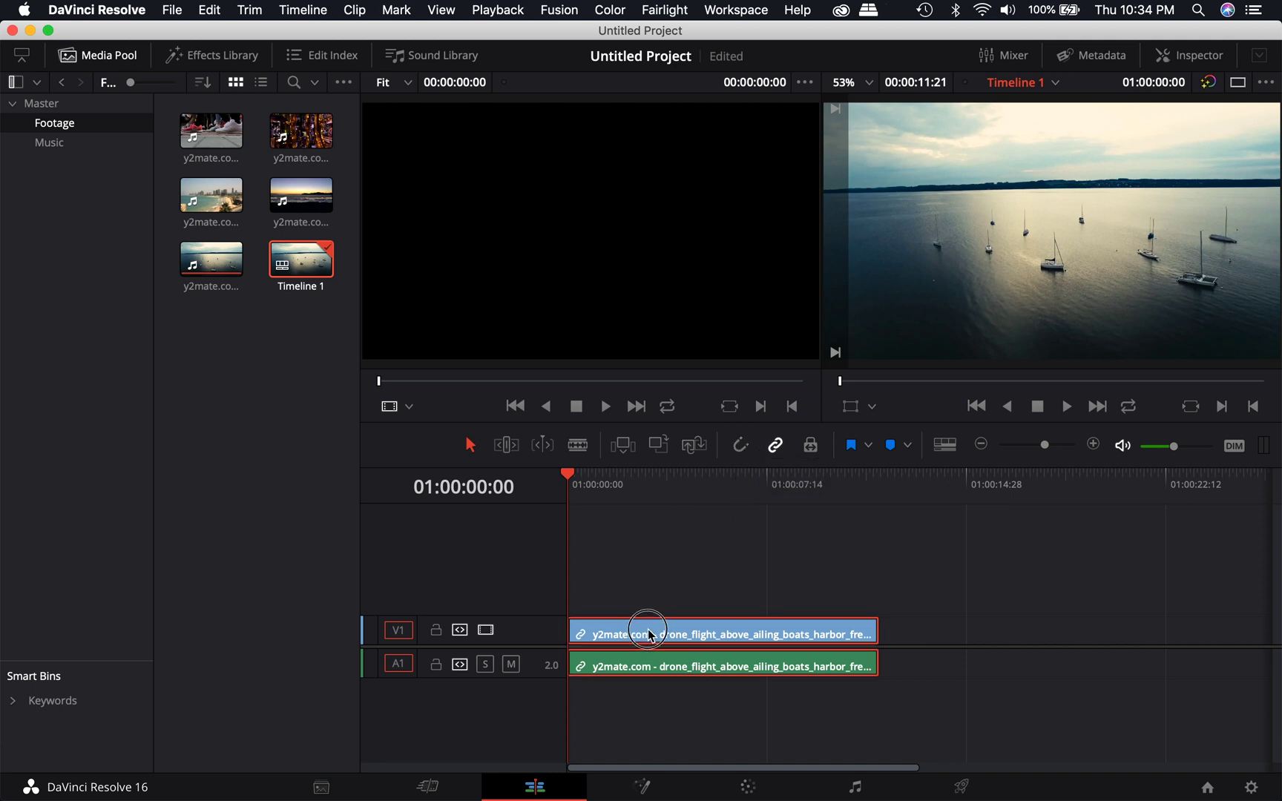
mouse_move(639, 629)
left_mouse_down()
mouse_move(699, 631)
mouse_move(627, 636)
mouse_move(725, 637)
mouse_move(619, 636)
left_mouse_up()
left_click_drag(573, 479, 644, 478)
left_click_drag(713, 631, 623, 635)
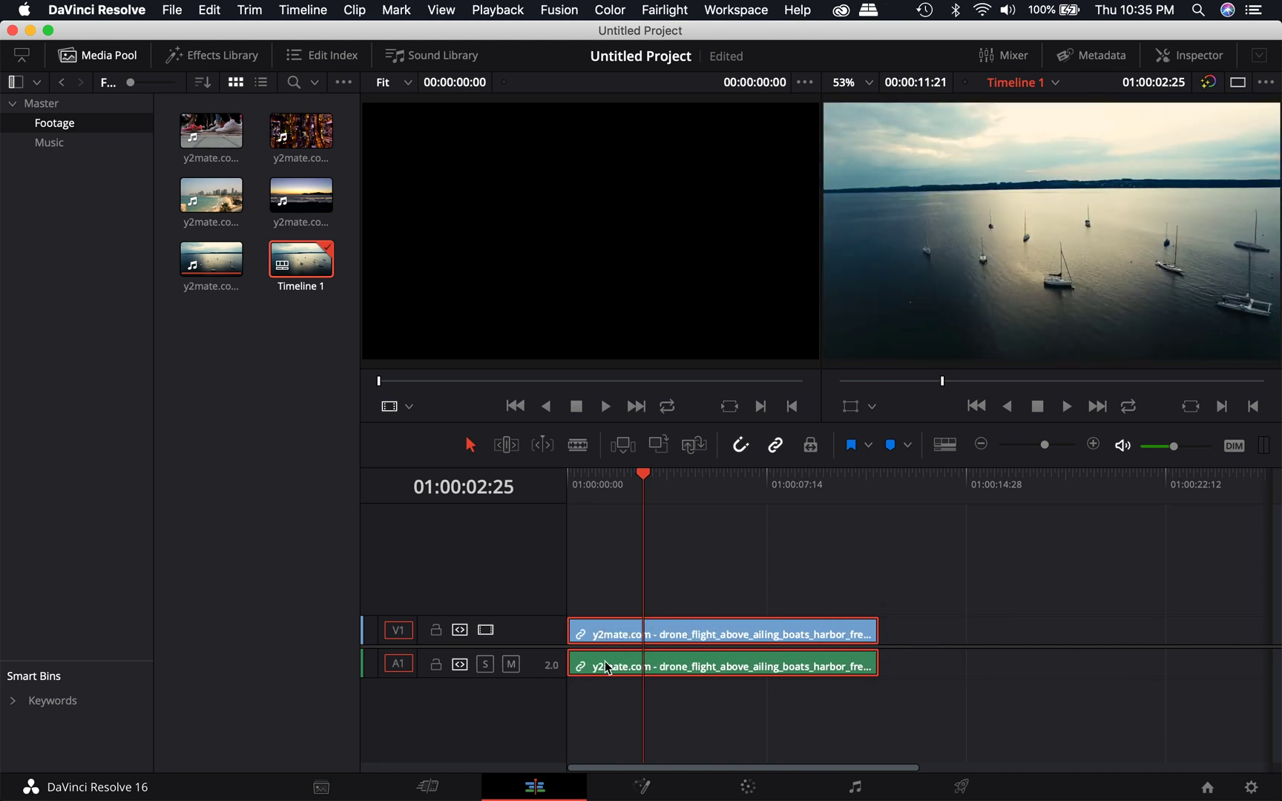
Return the playhead to the timeline start, toggle snapping, and undo the creation of the timeline
left_click(640, 475)
left_click_drag(643, 478, 544, 492)
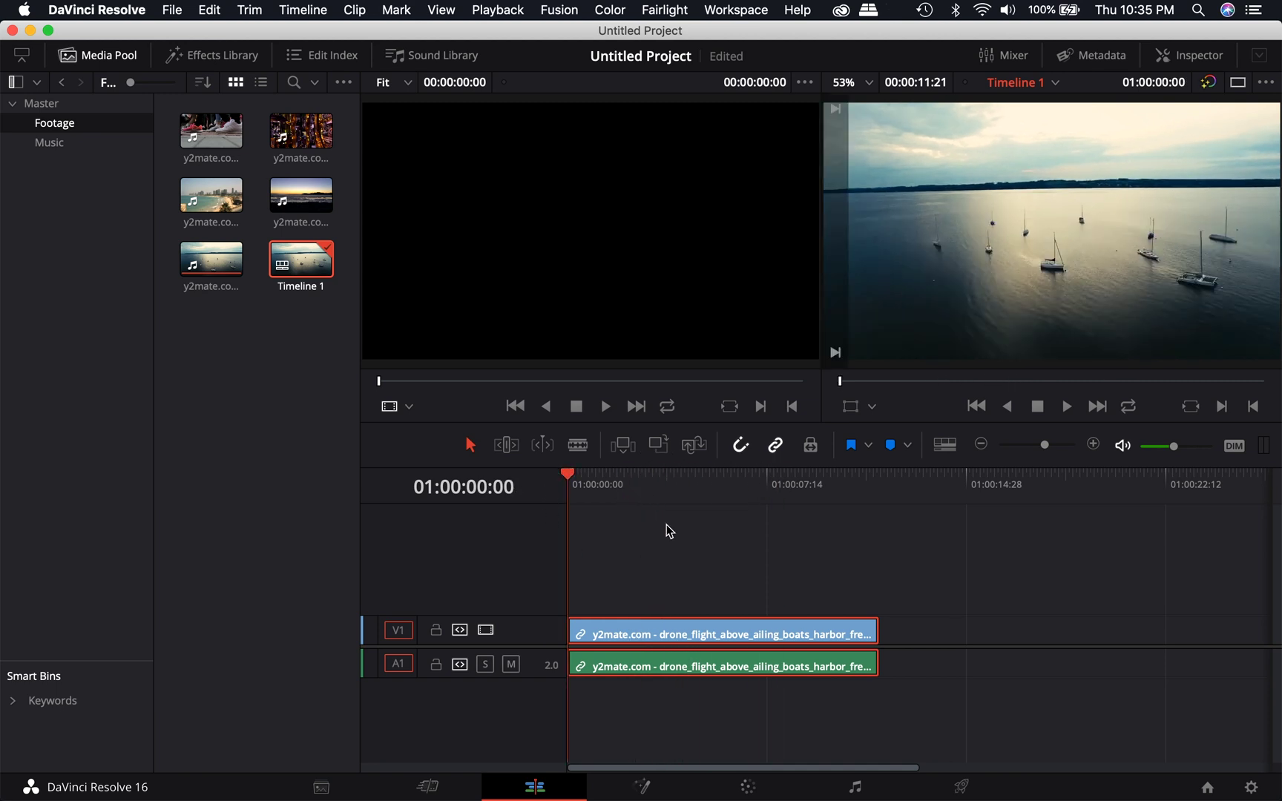
left_click(743, 449)
key("super+z")
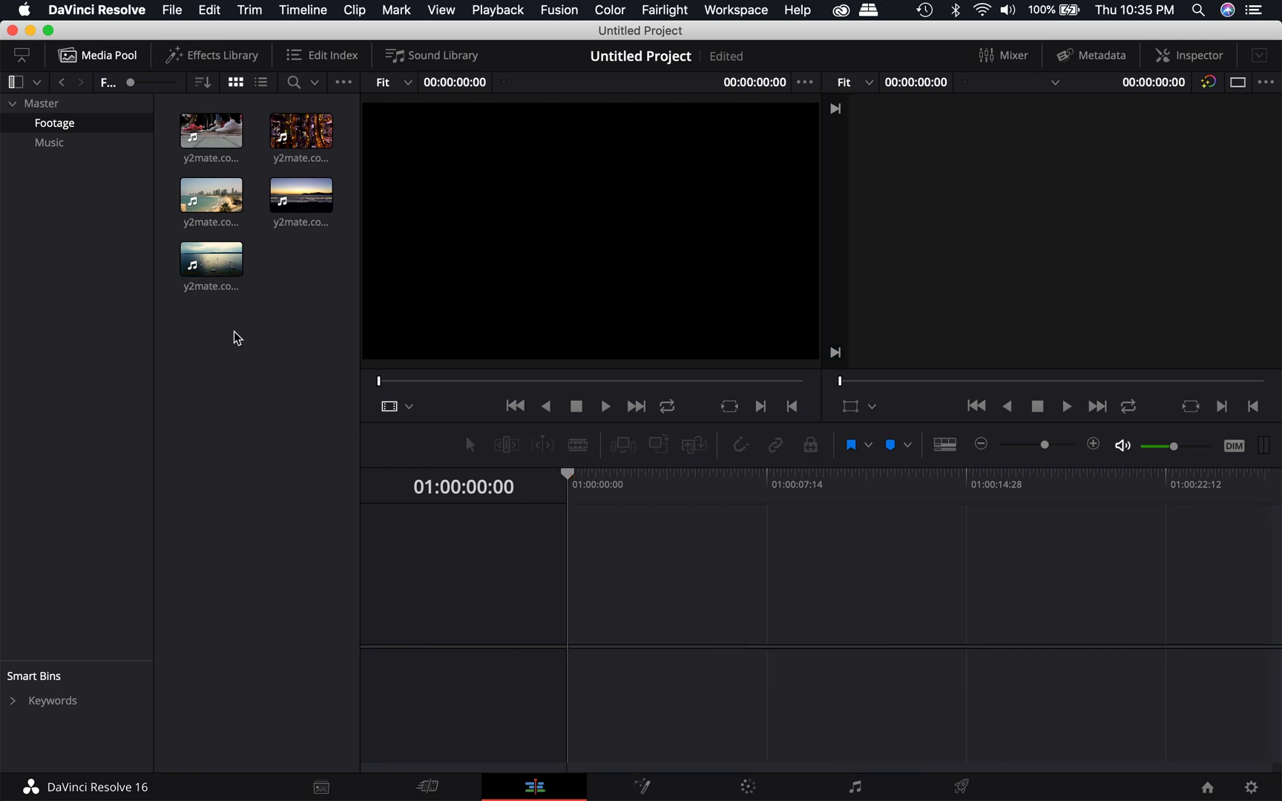
Load the sailing boats drone clip from the Footage bin into the source viewer
left_click(213, 141)
left_click(291, 141)
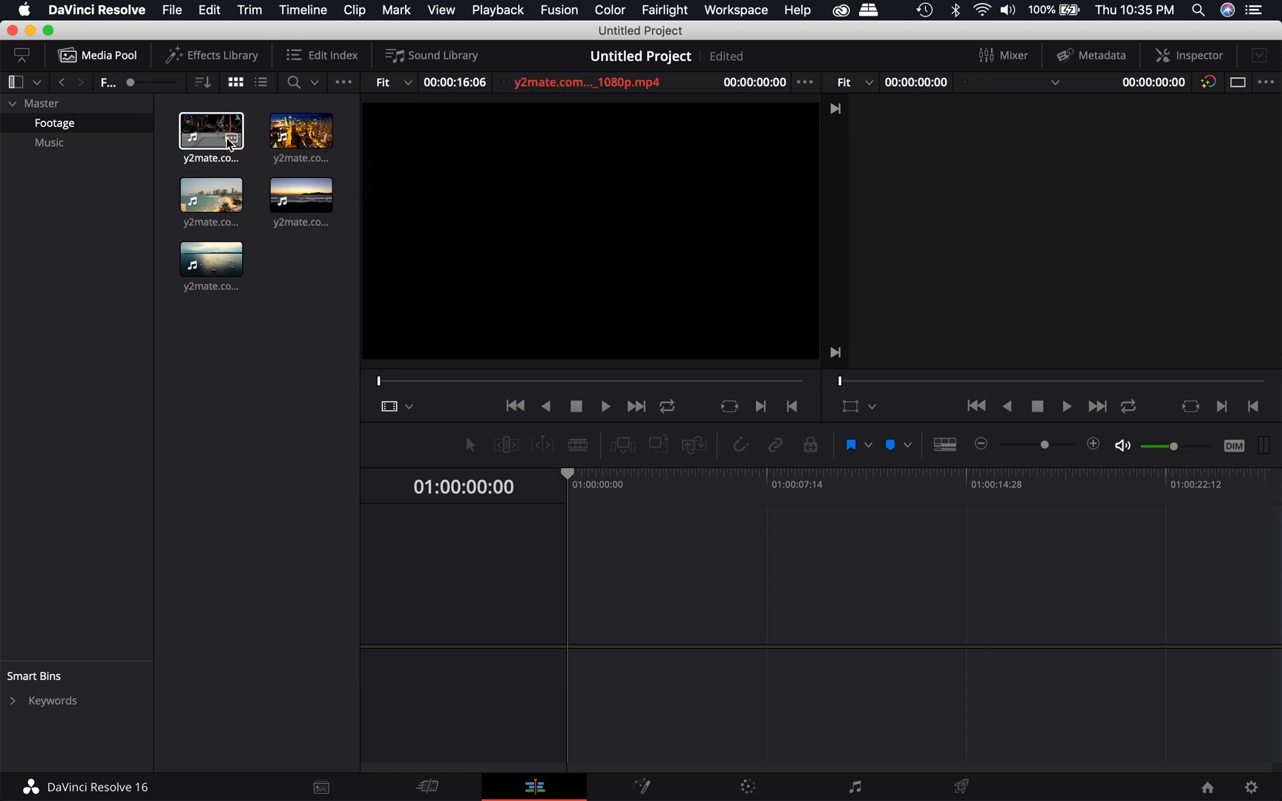
left_click(214, 263)
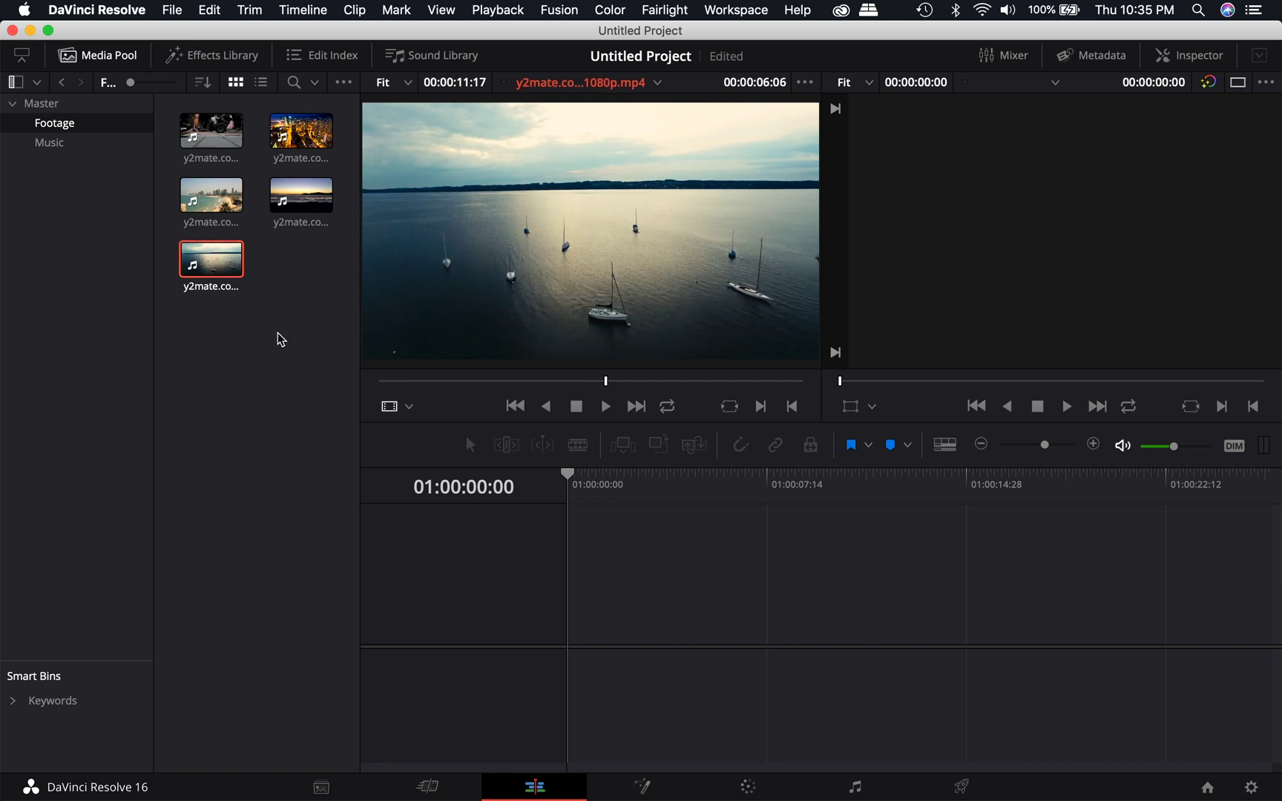
Preview the boats clip in the source viewer by scrubbing, playing forward and in reverse, and jumping to its first and last frames
mouse_move(550, 333)
left_click_drag(605, 381, 659, 401)
left_click(584, 401)
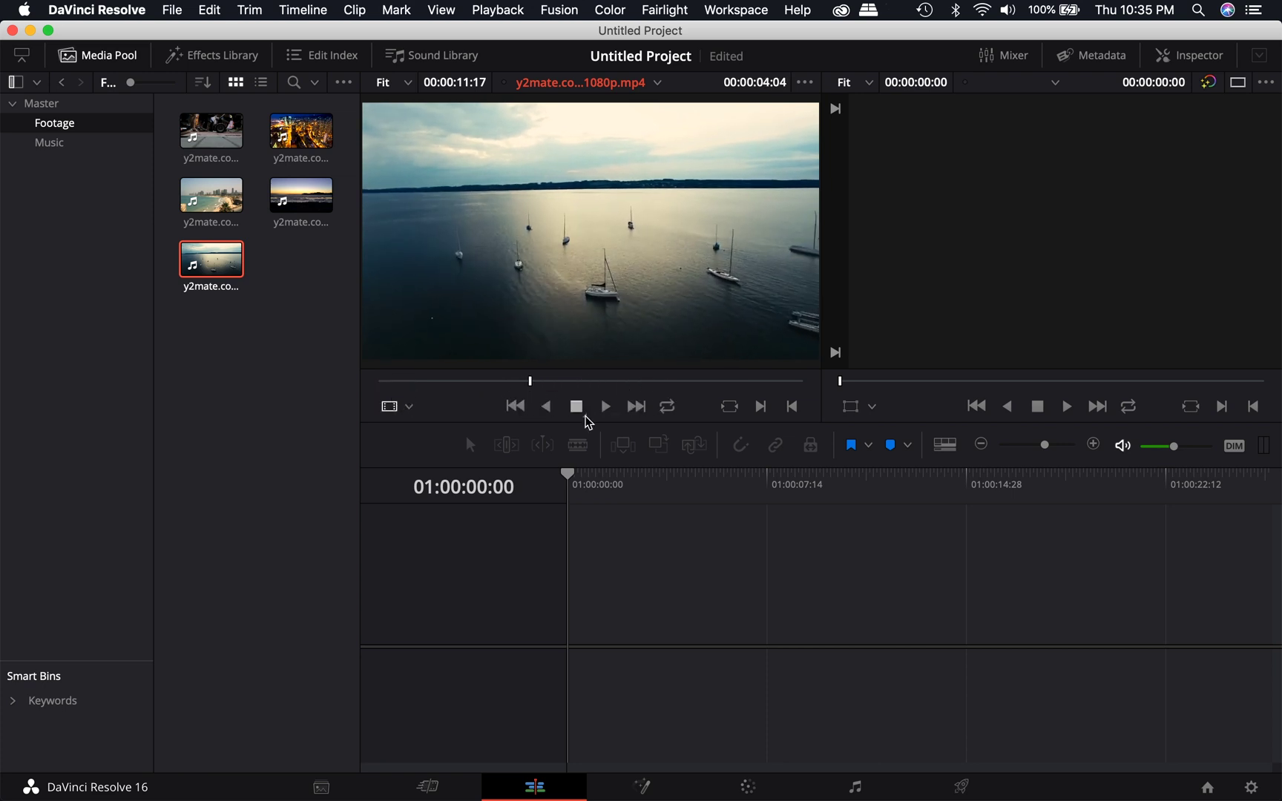
left_click(606, 409)
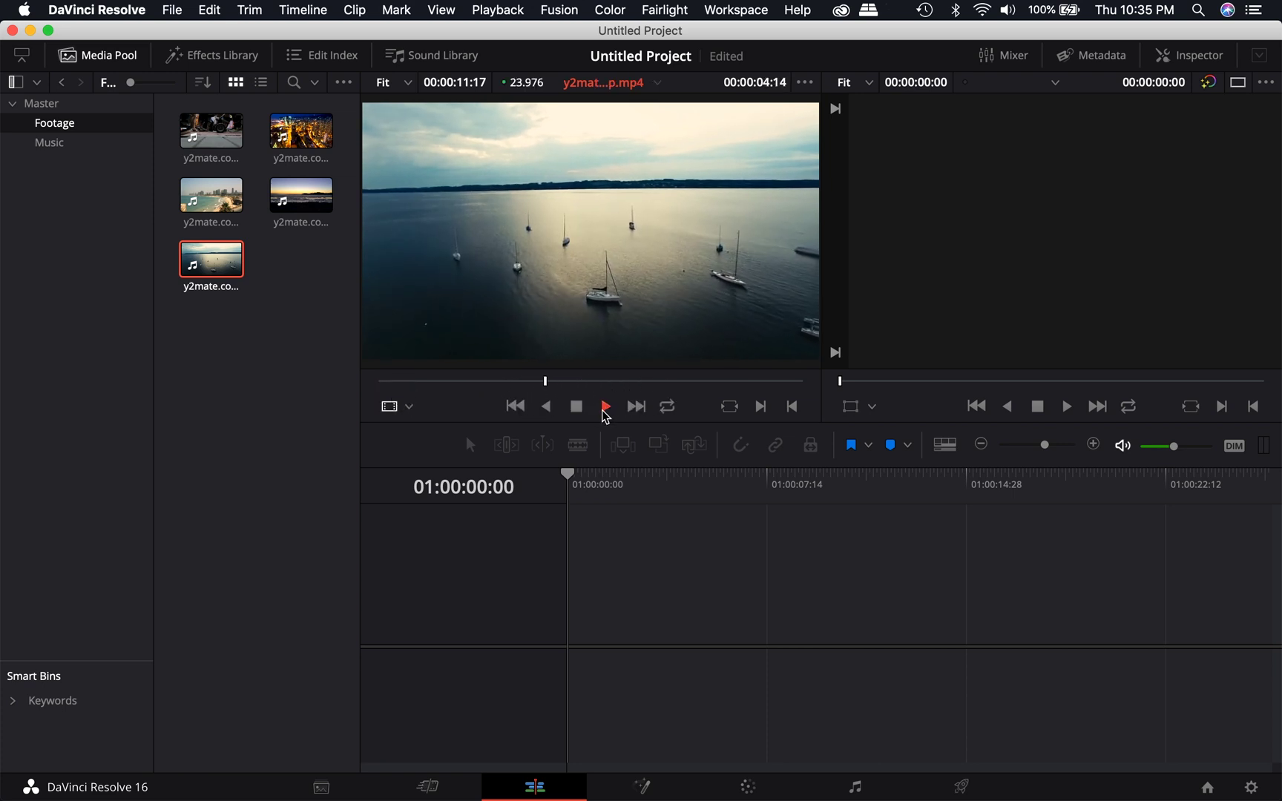
left_click(578, 408)
left_click(549, 410)
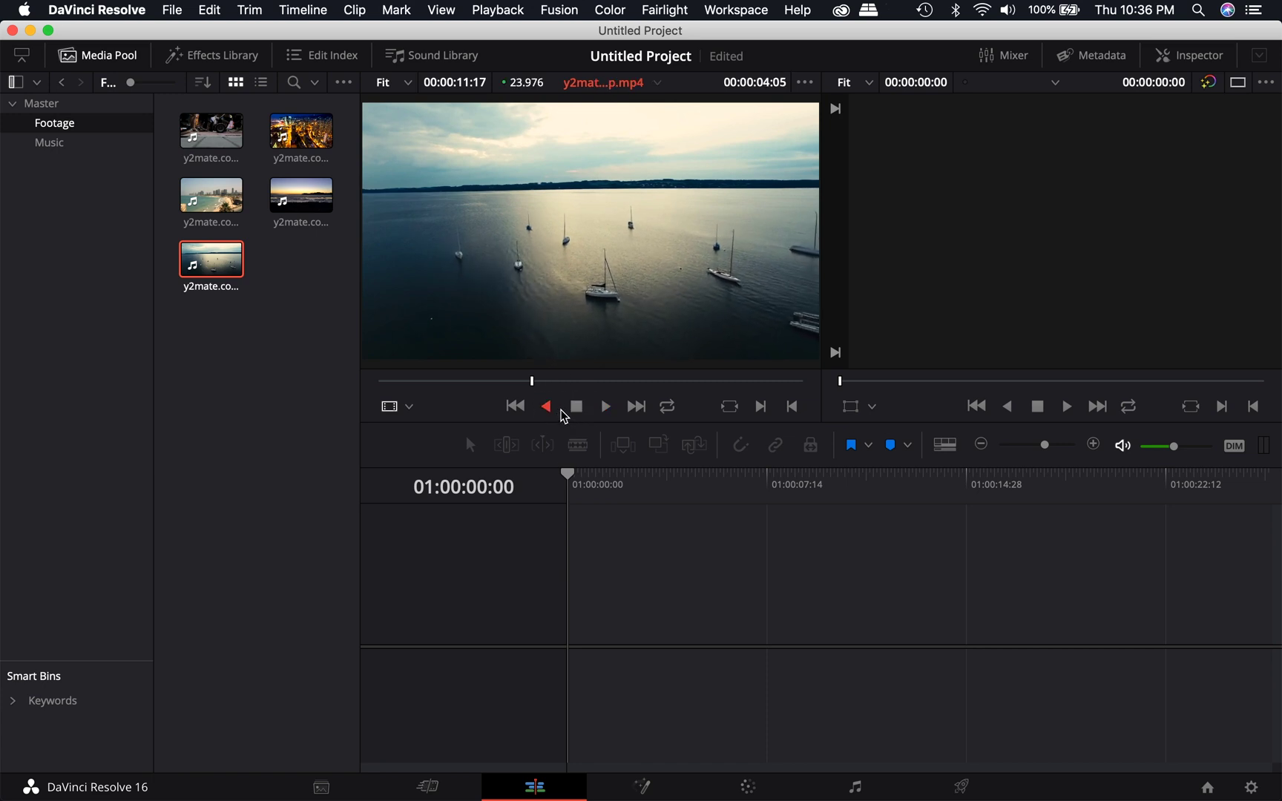
left_click(576, 408)
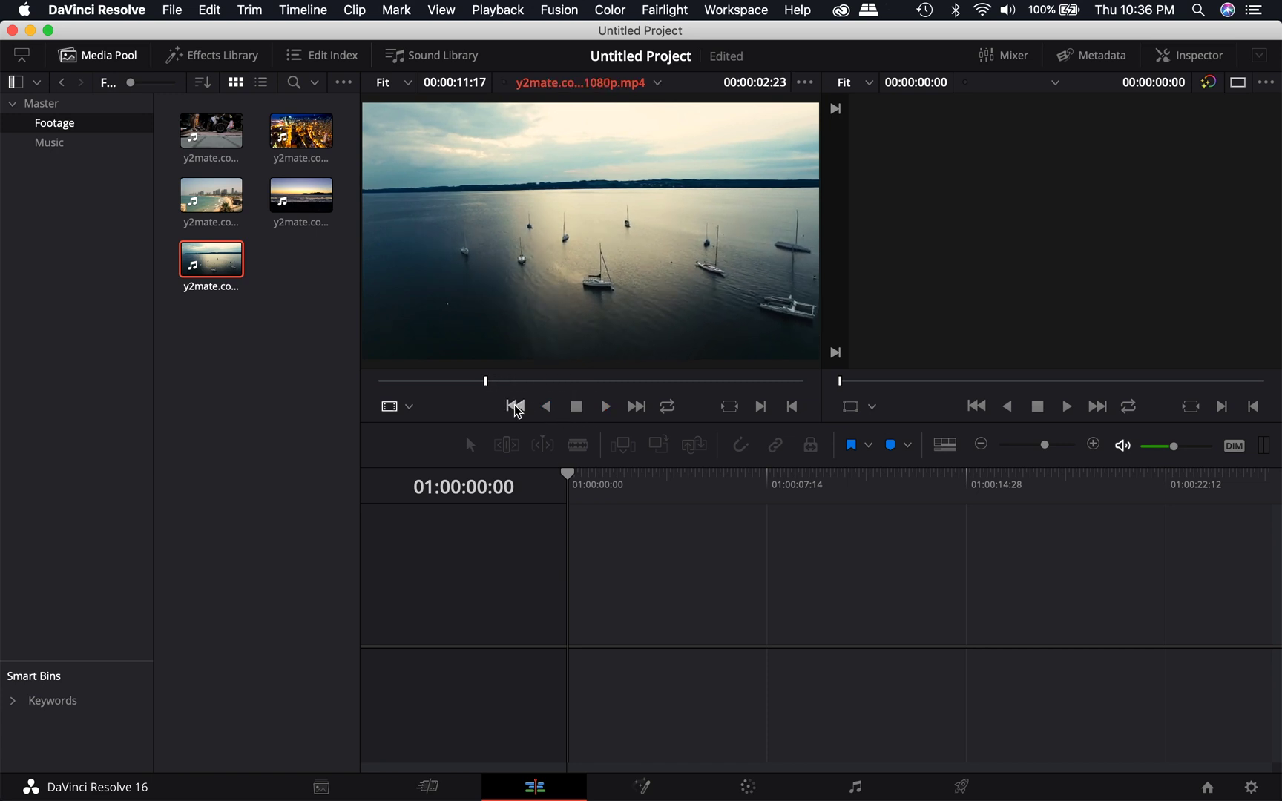
left_click(515, 407)
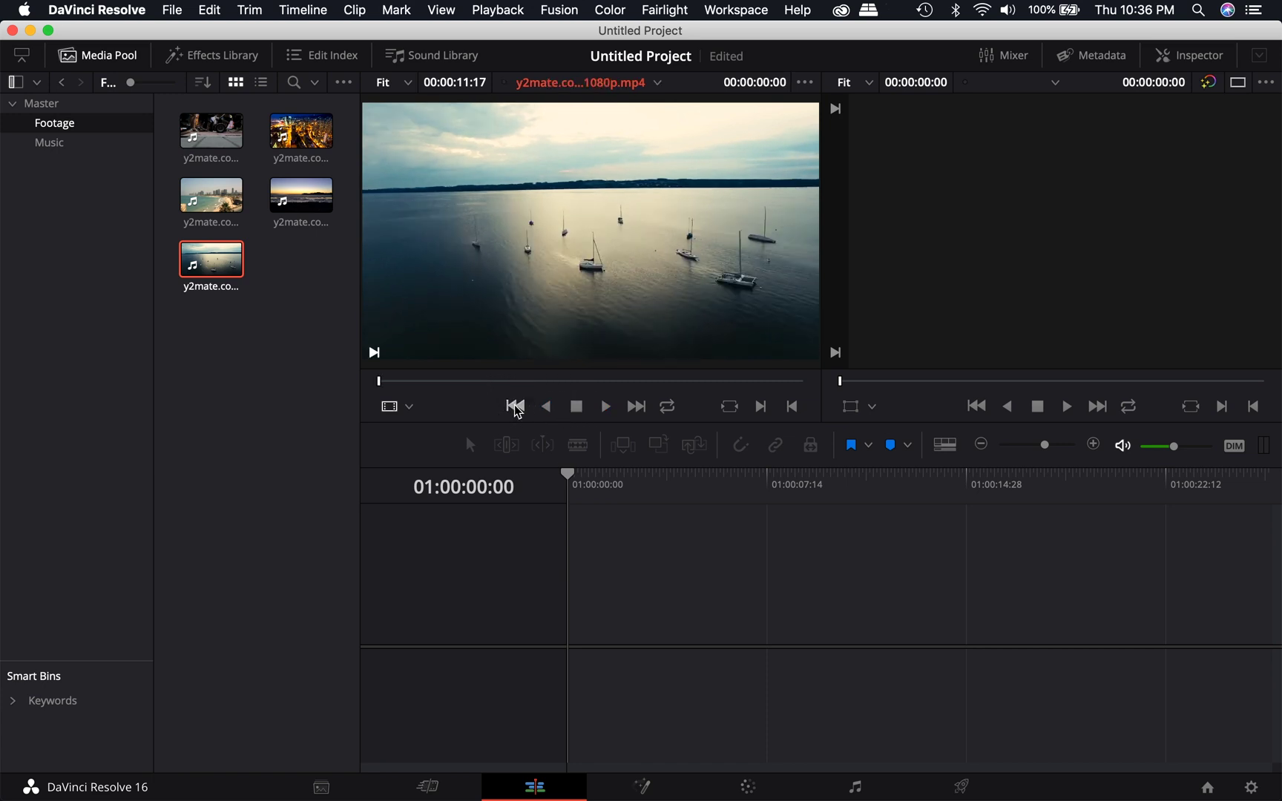
left_click(635, 407)
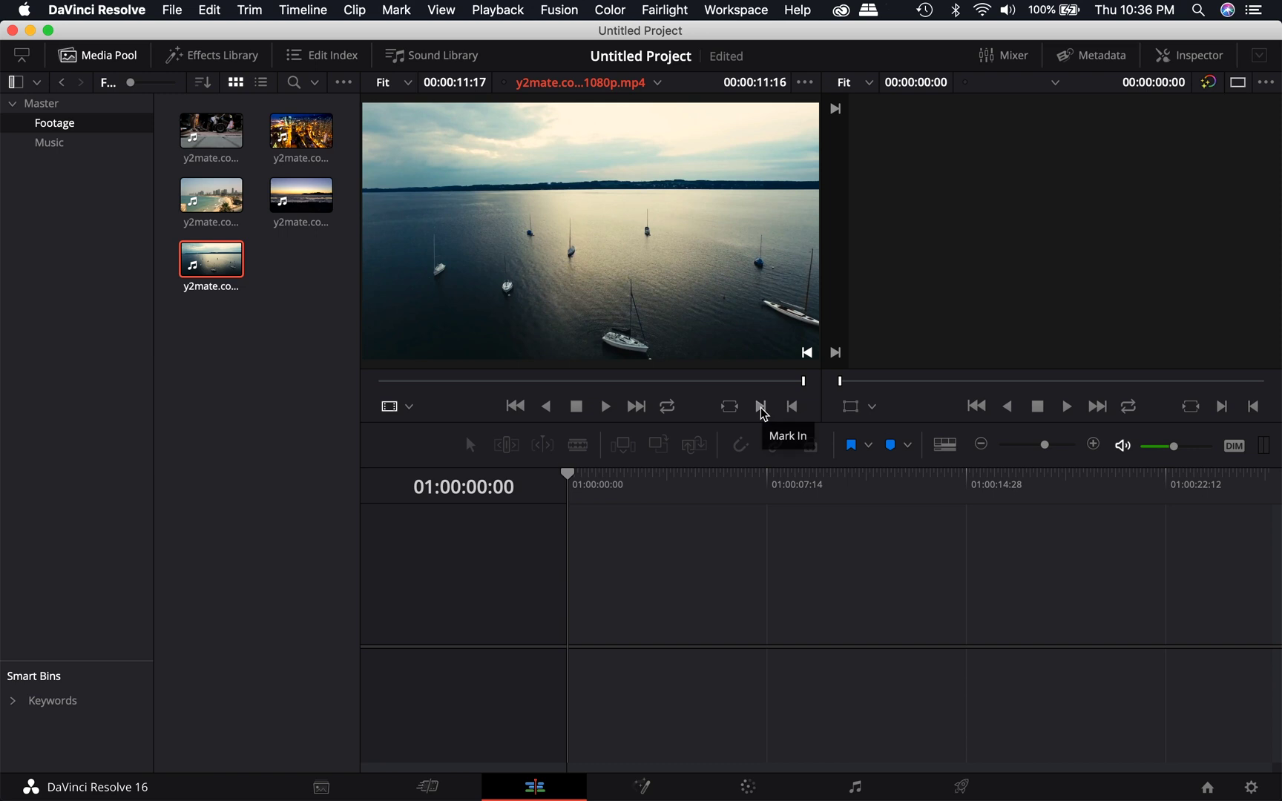
Mark an in point at 00:00:05:11 and an out point at 00:00:07:17 on the boats source clip
left_click_drag(804, 381, 577, 384)
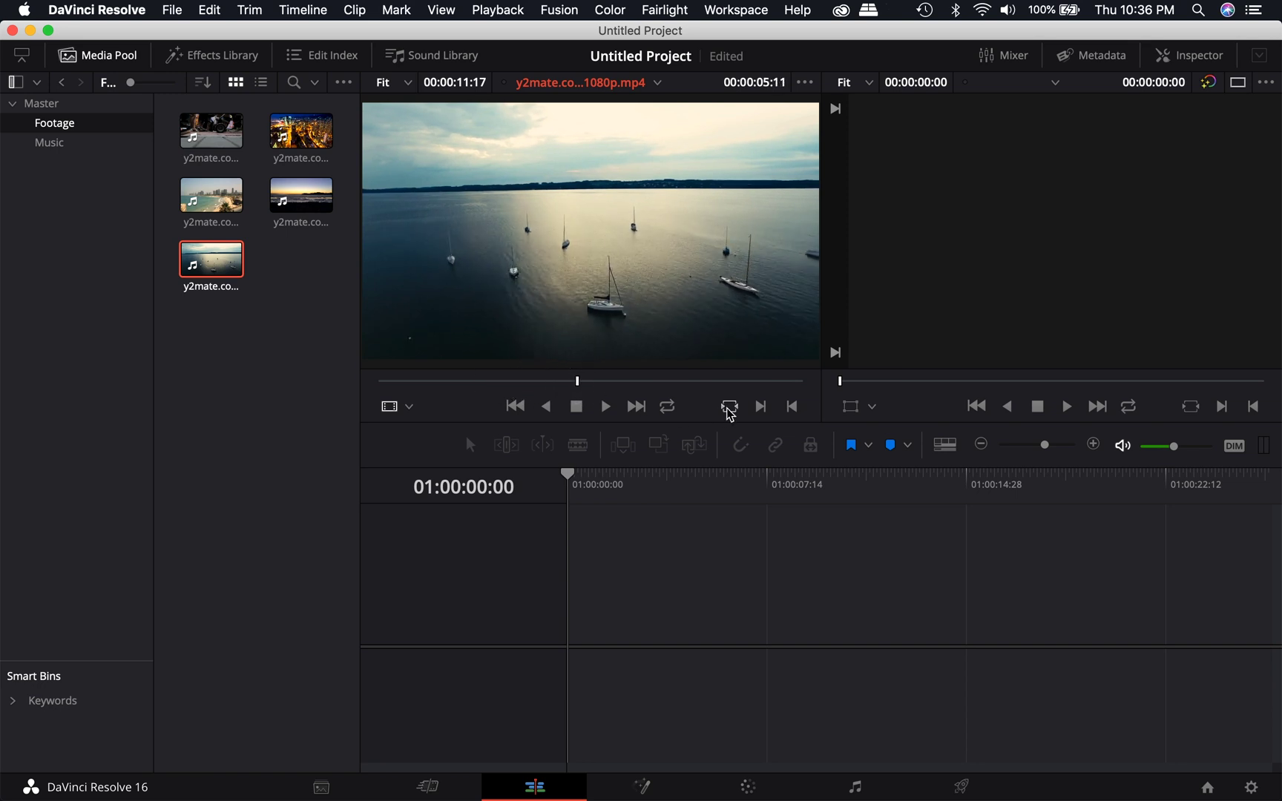
left_click(764, 410)
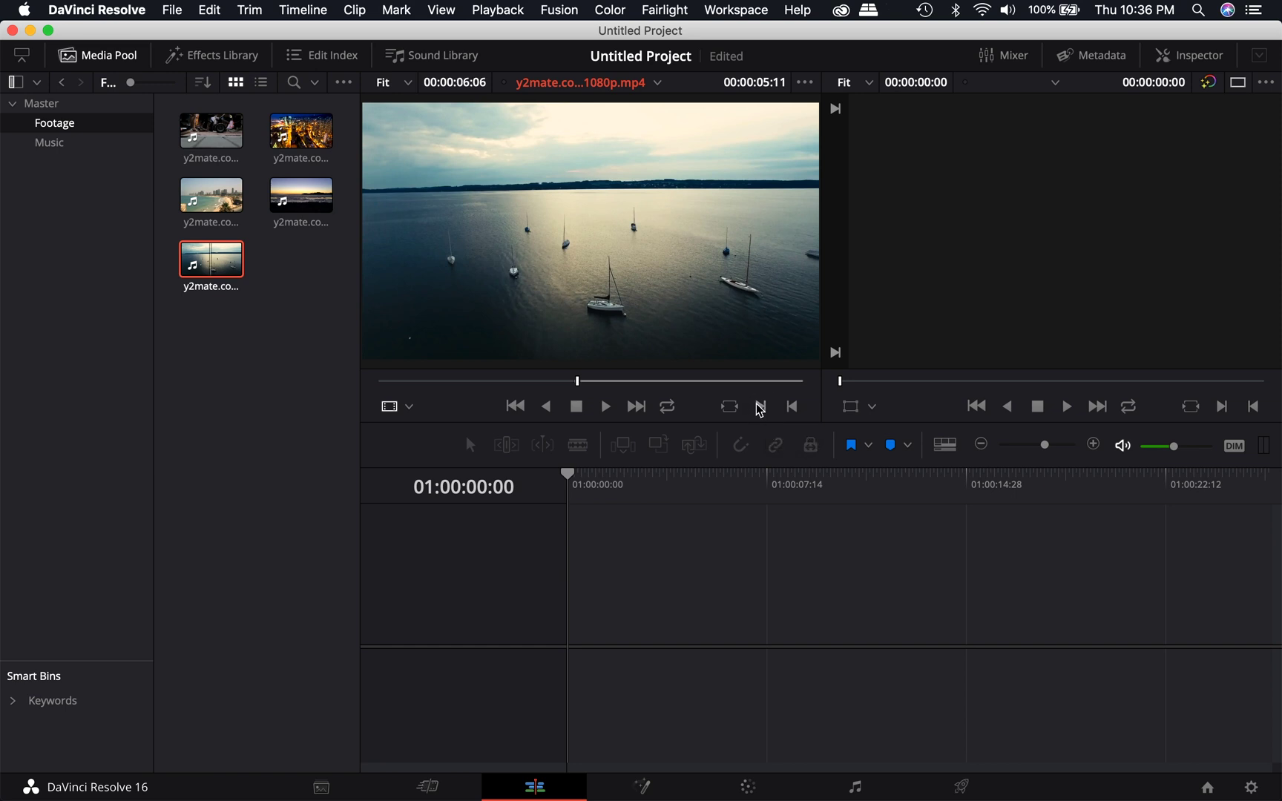
left_click(607, 410)
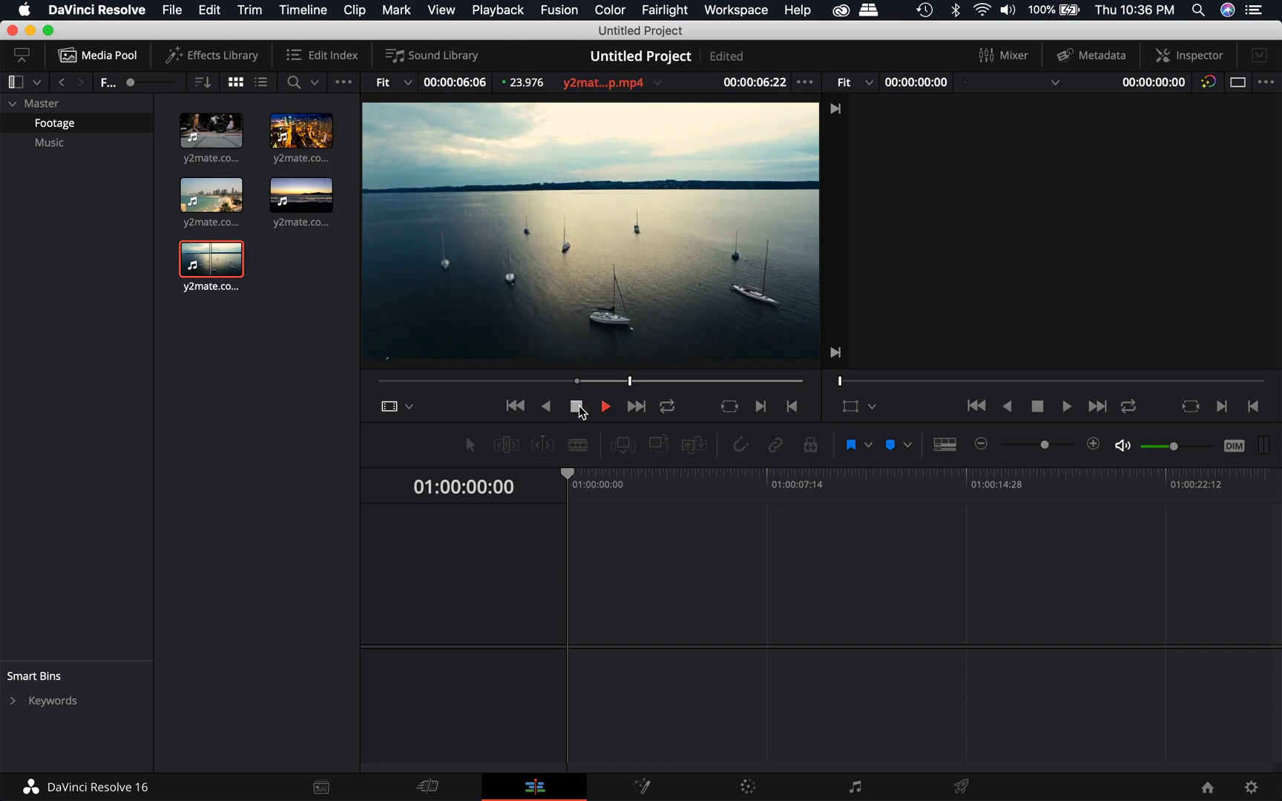
left_click(579, 409)
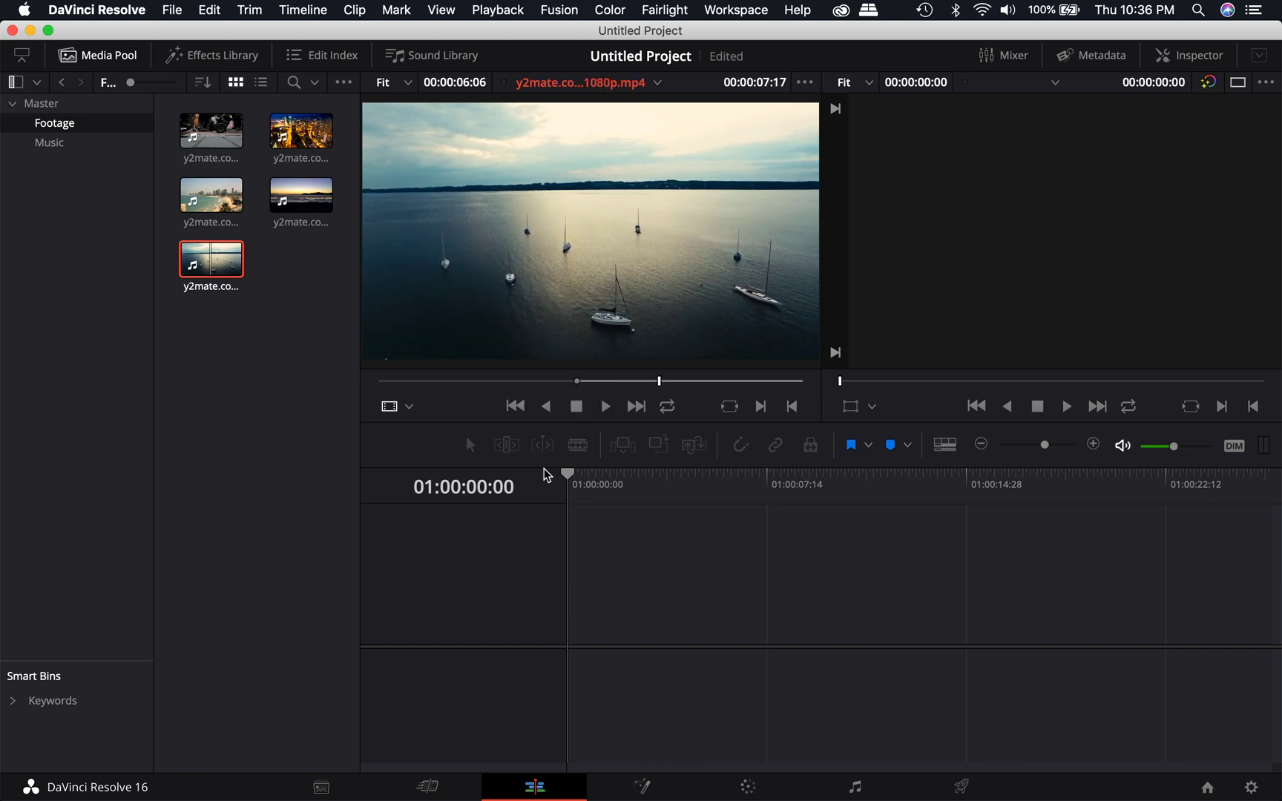
left_click(794, 408)
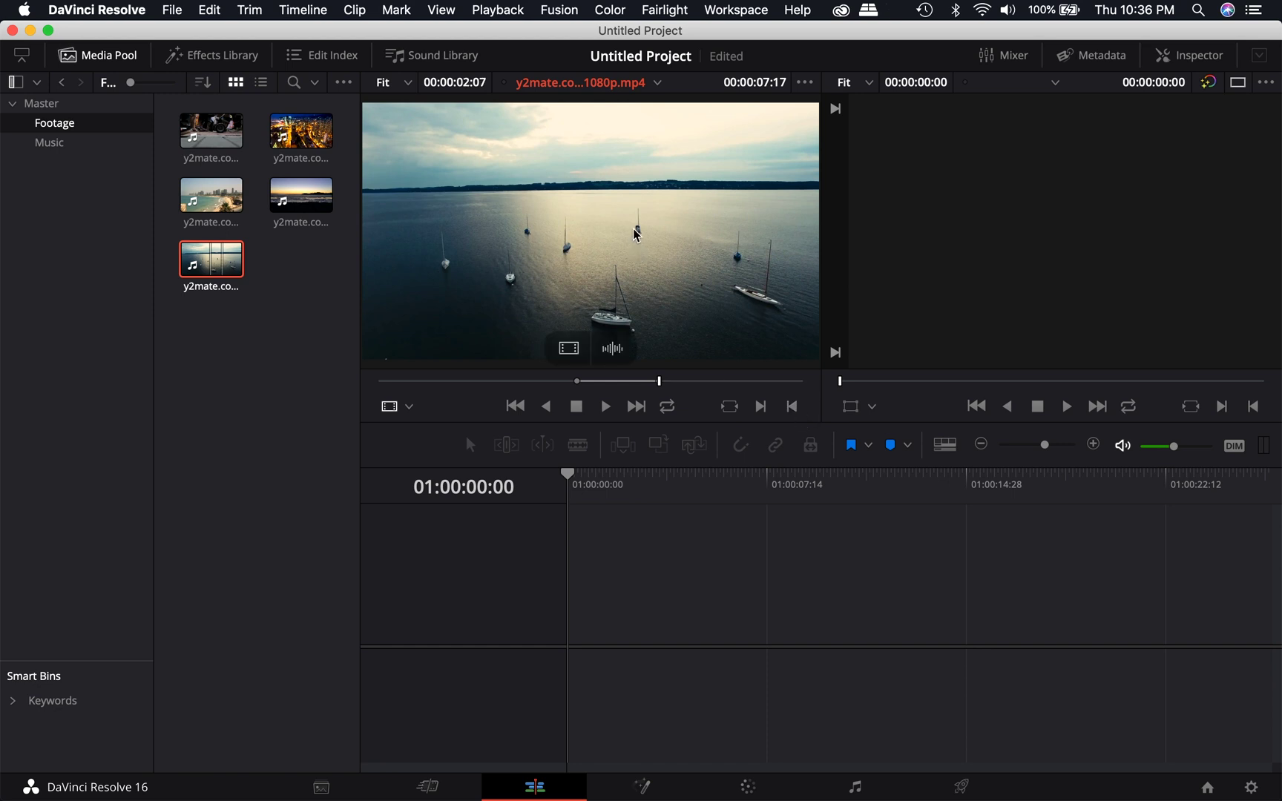
Add the marked boats range to the start of a new timeline and turn on snapping
left_click_drag(637, 235, 572, 638)
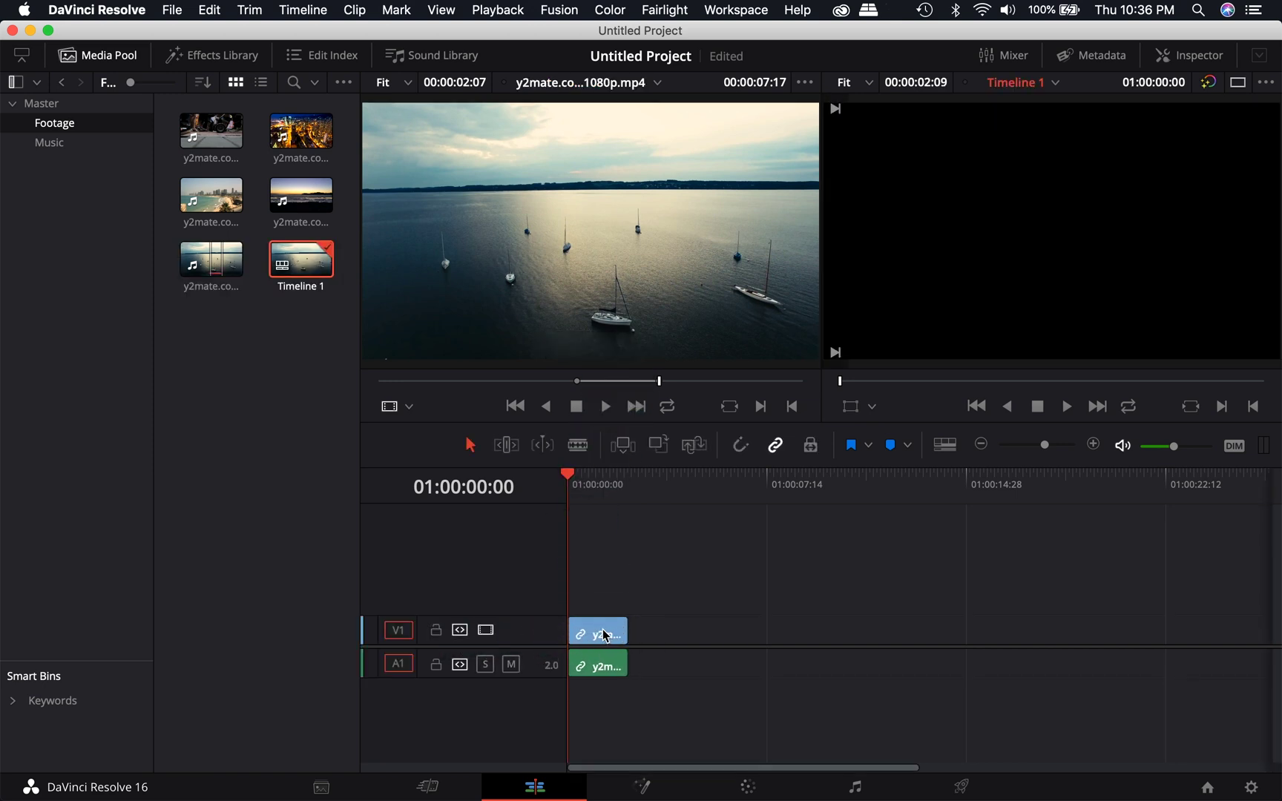
left_click(606, 636)
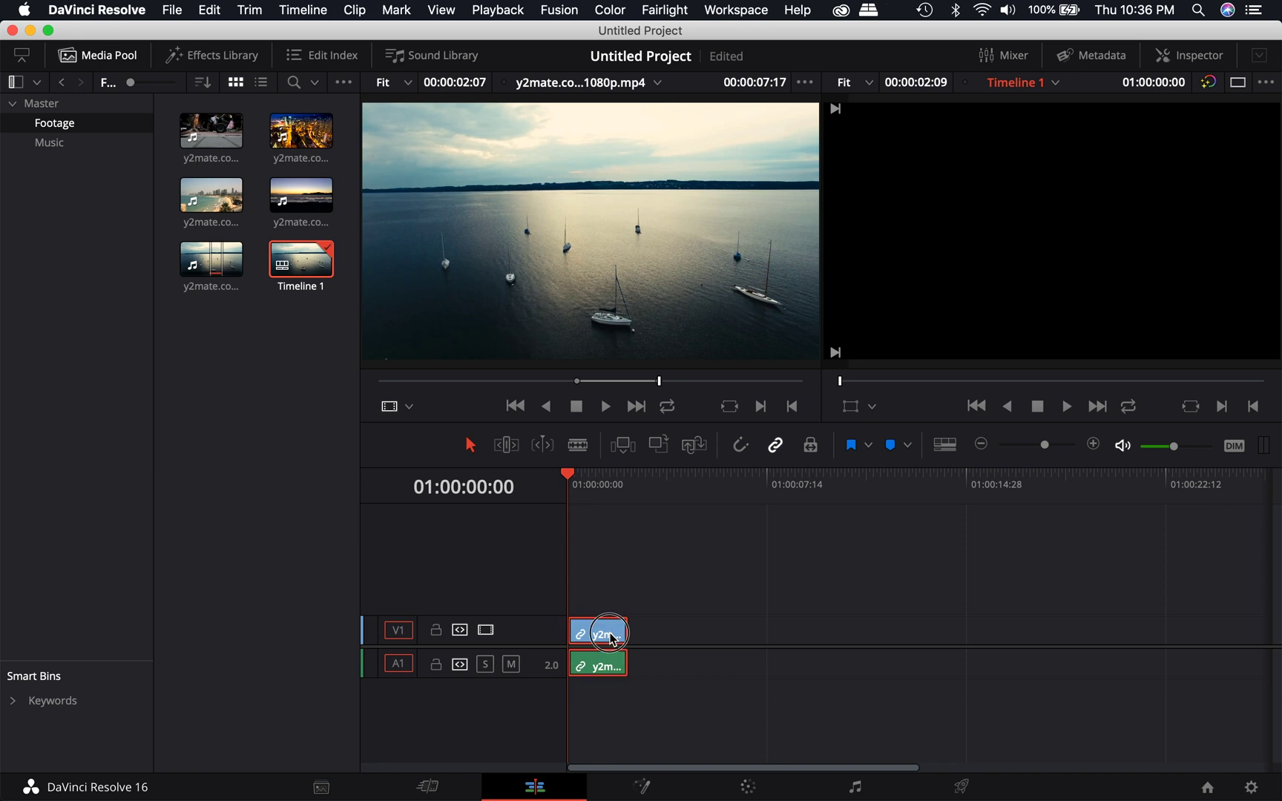
left_click(744, 448)
left_click(635, 562)
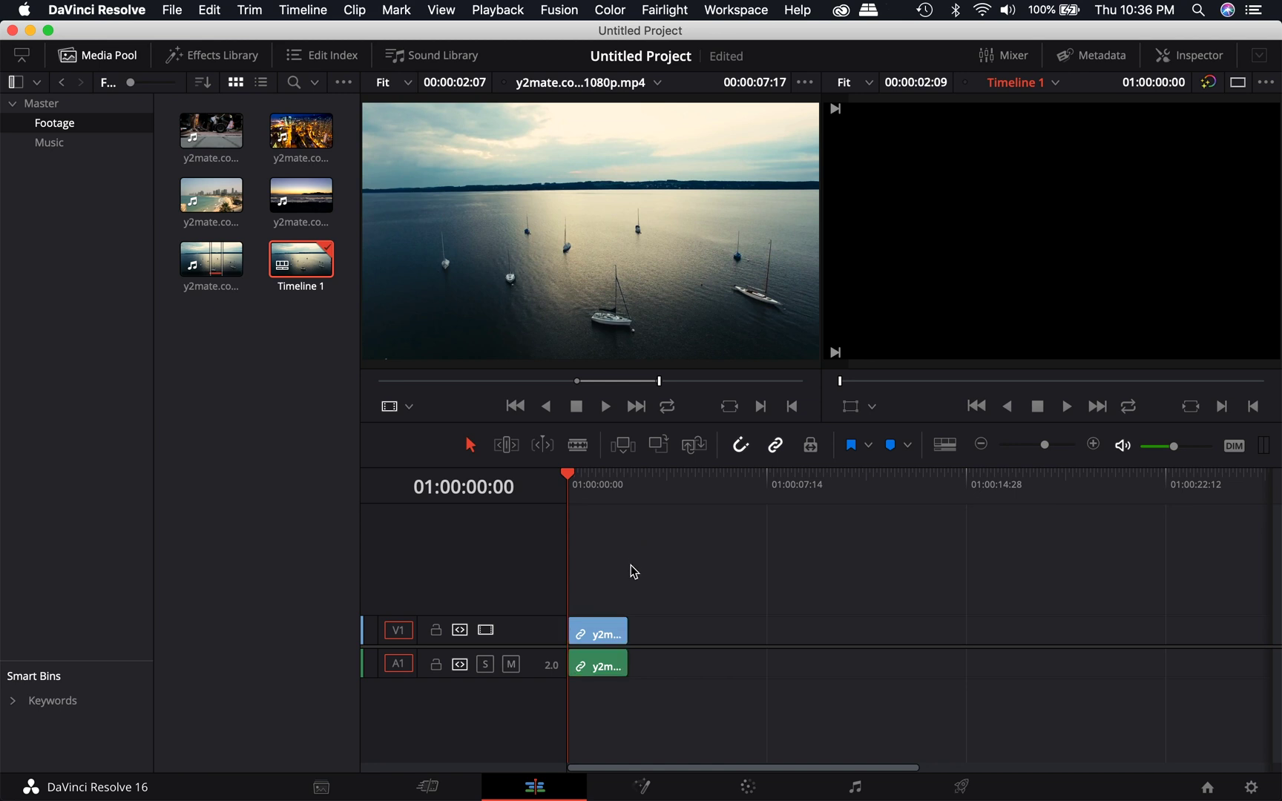
Play the boats clip on the timeline to its end and scrub back to 01:00:01:09
key("space")
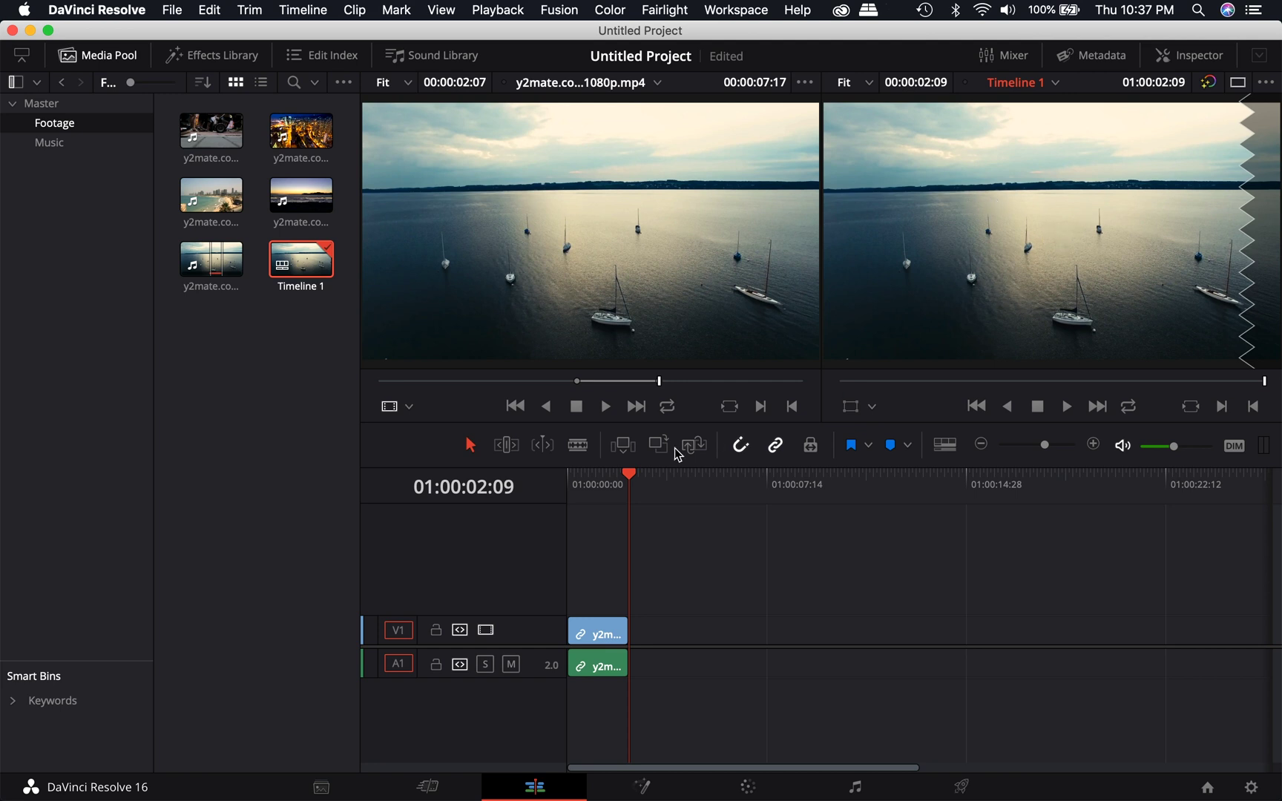
left_click_drag(635, 482, 605, 486)
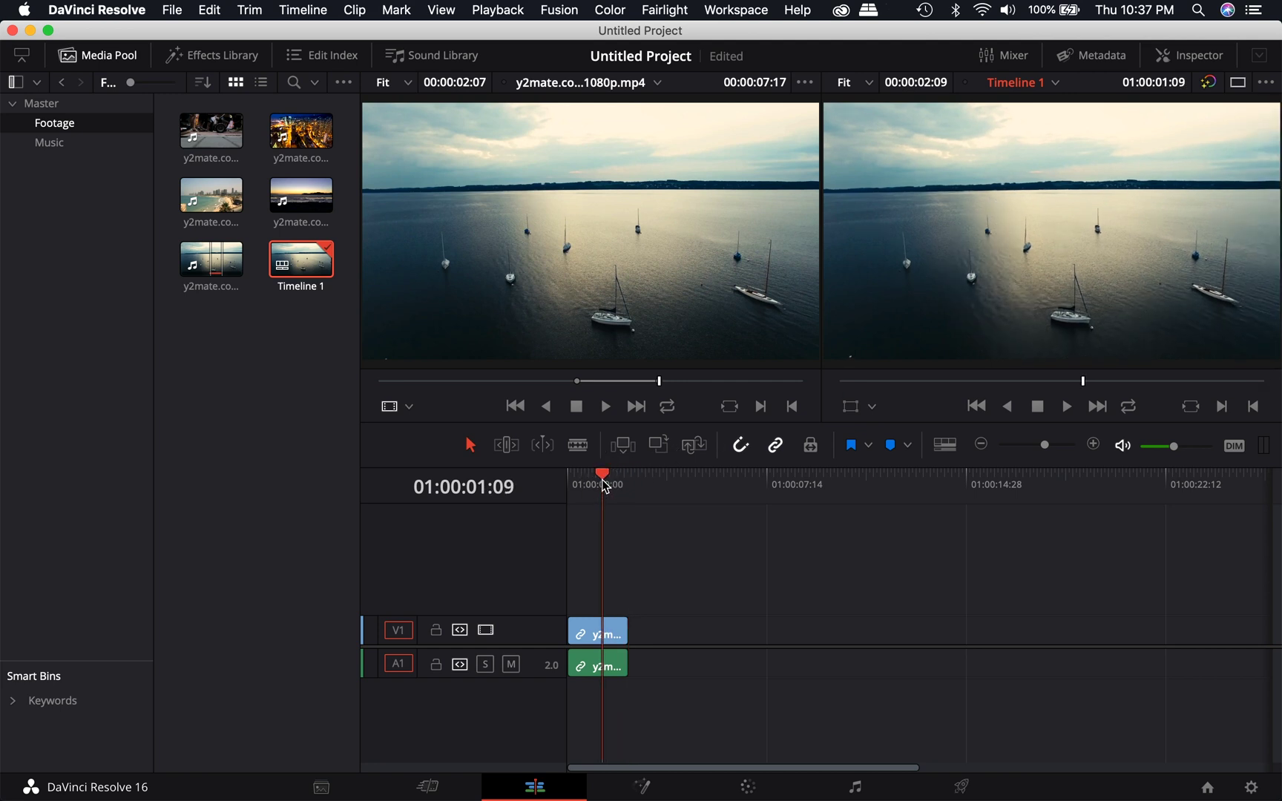
Mark a 00:00:03:09 range on the night city clip and place it directly after the boats clip on the timeline
mouse_move(566, 273)
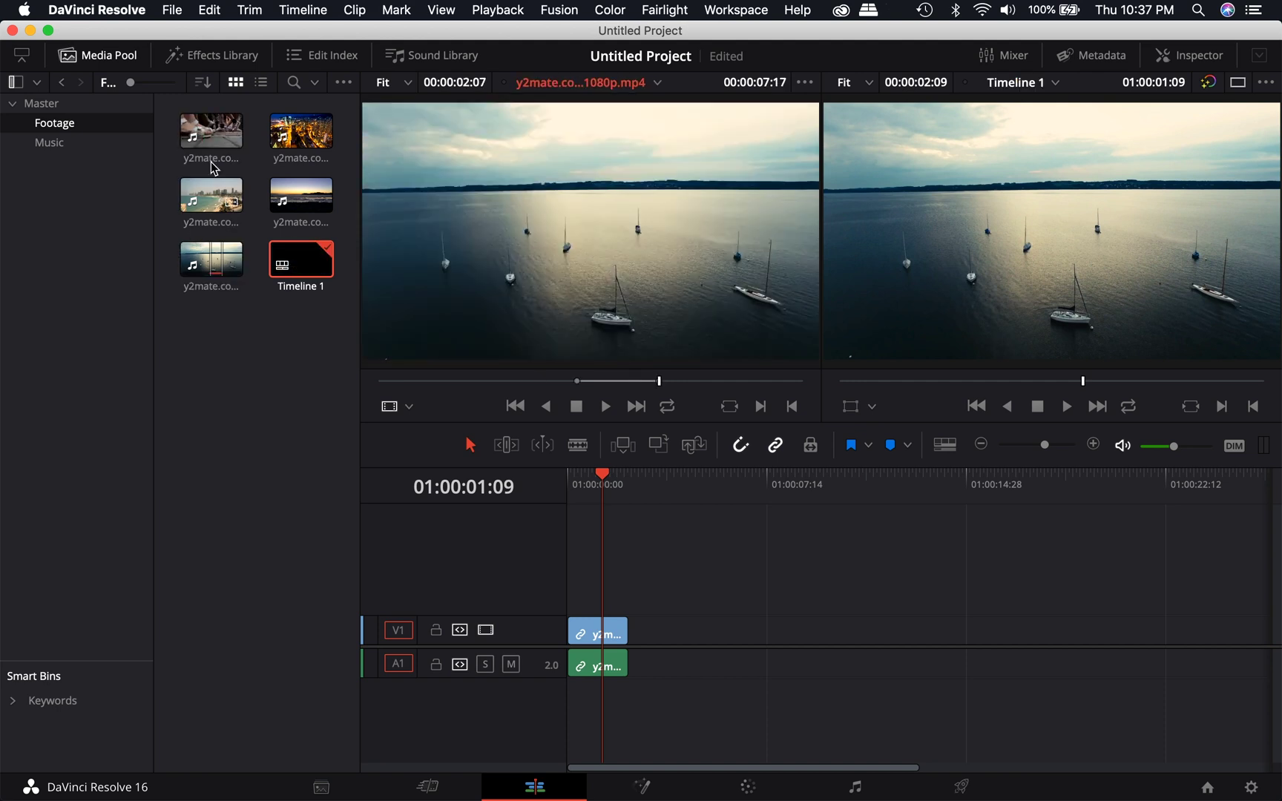
left_click(211, 195)
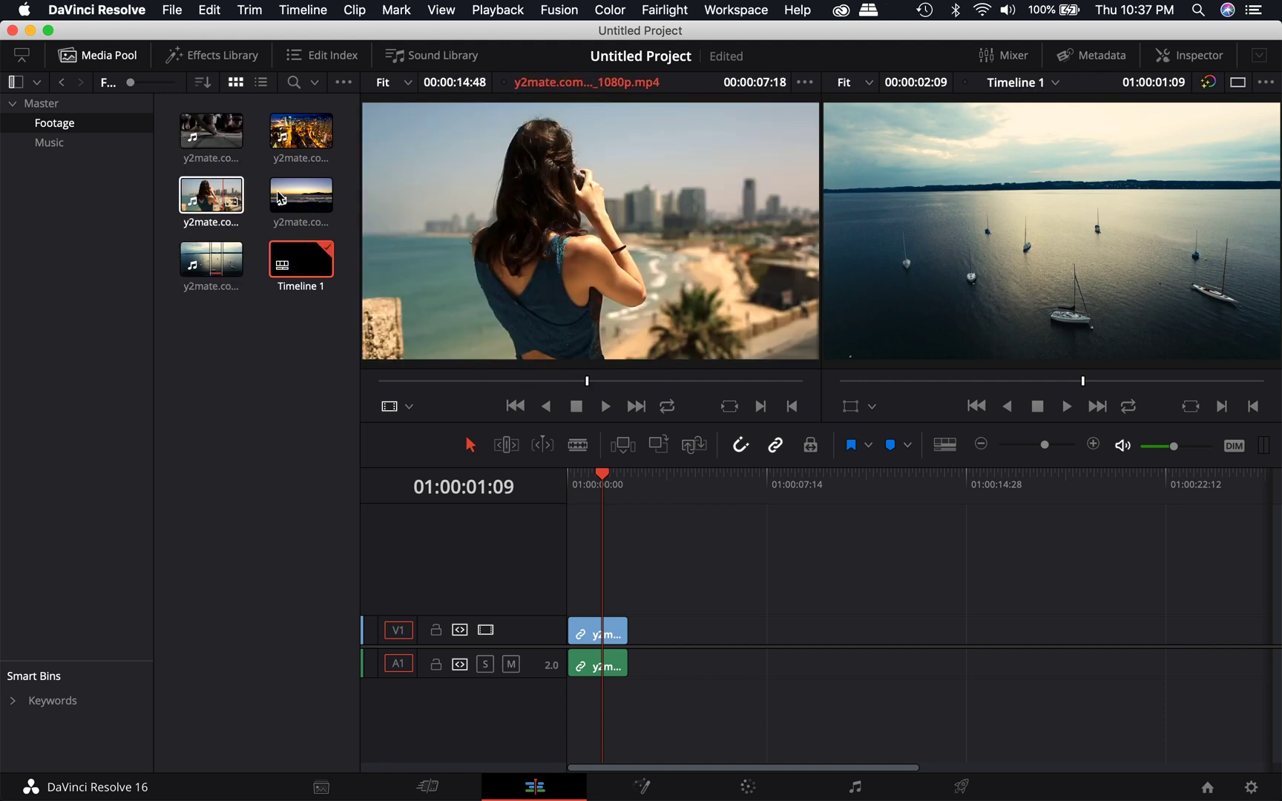
left_click(303, 134)
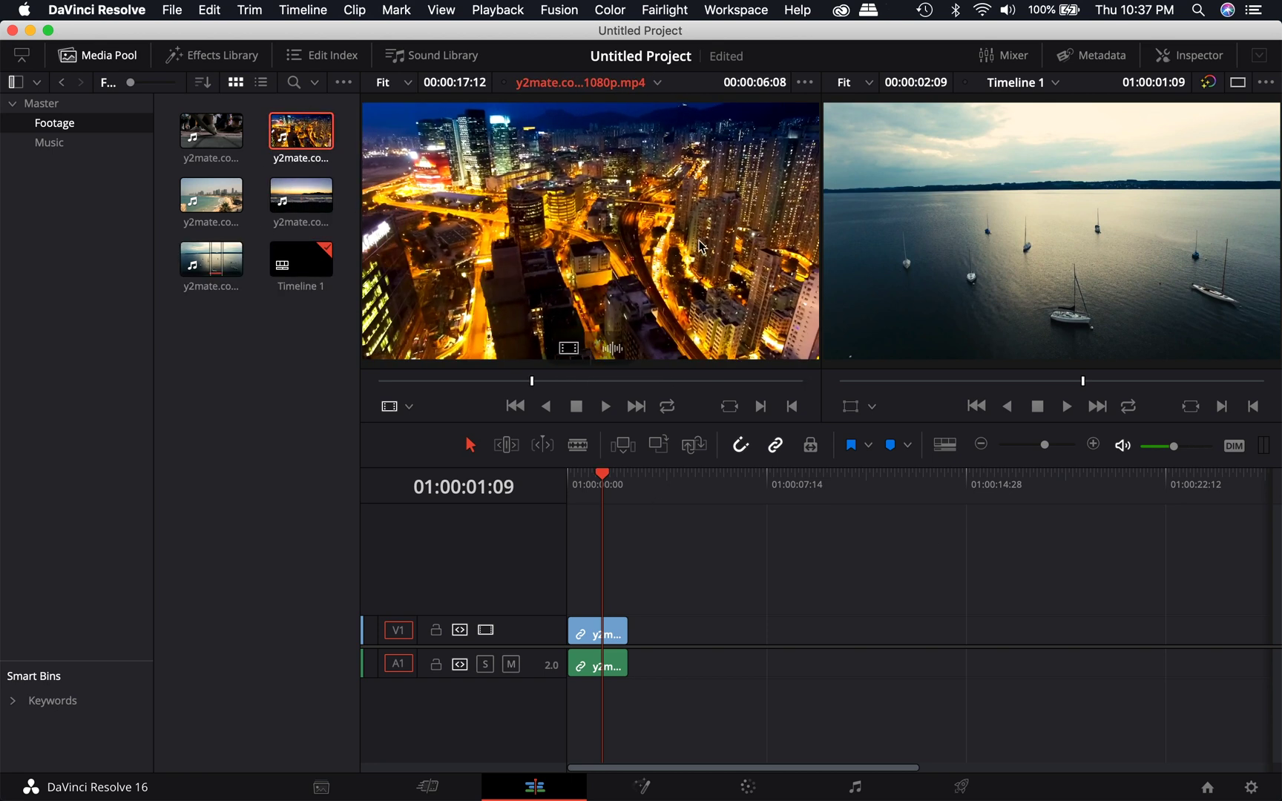
left_click(596, 481)
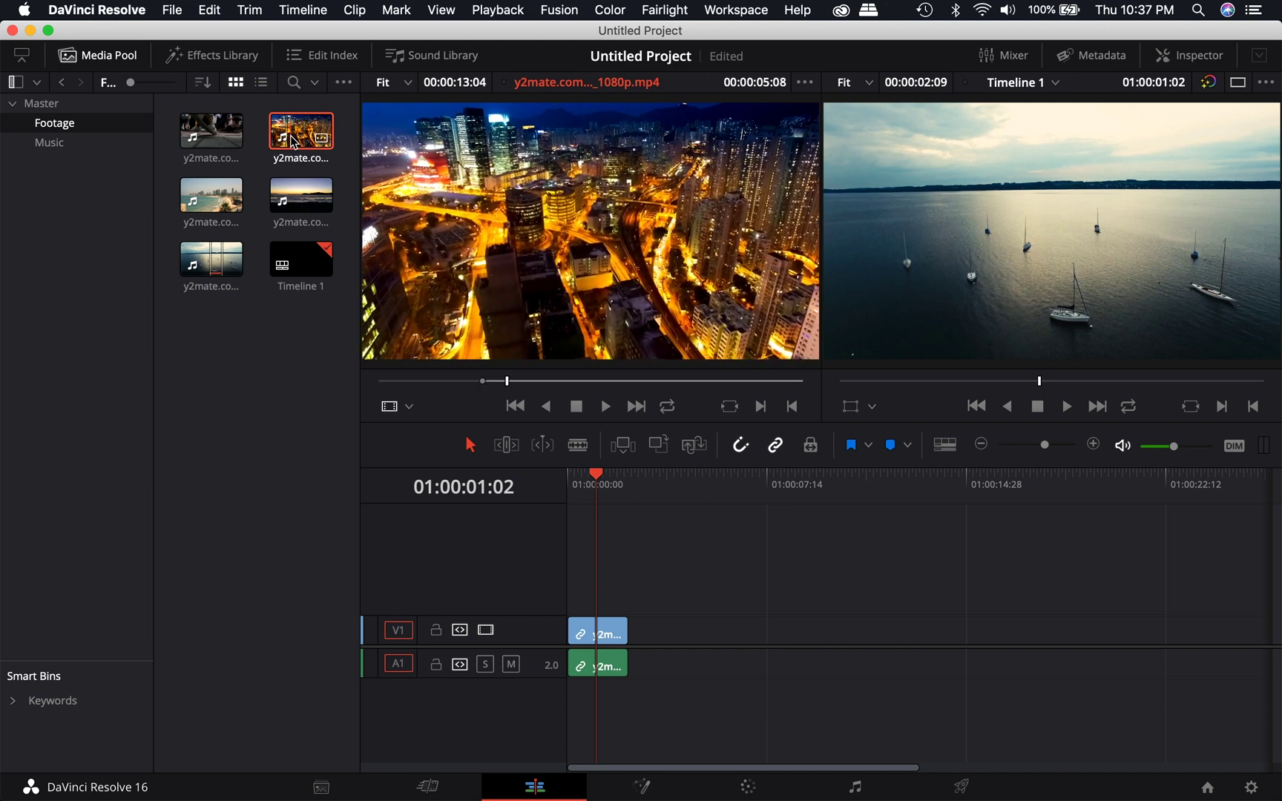
key("o")
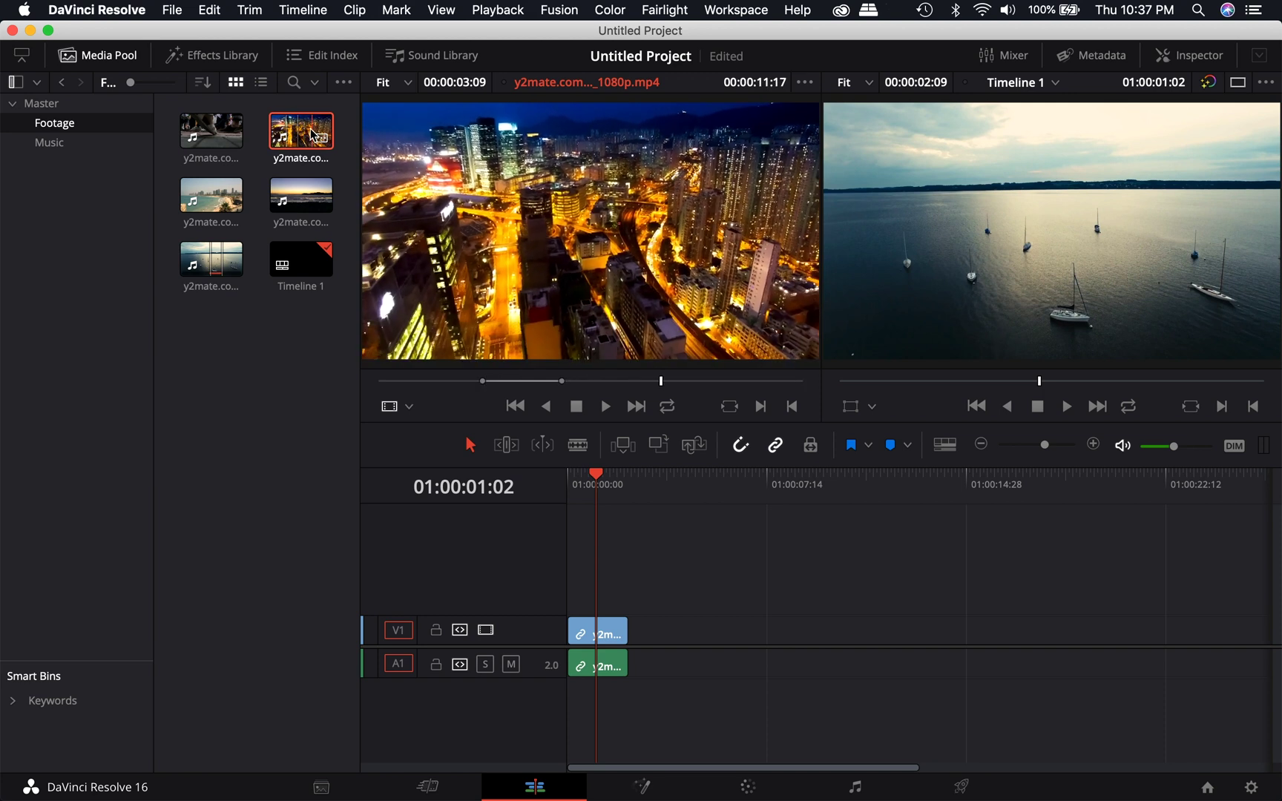
left_click_drag(311, 133, 633, 664)
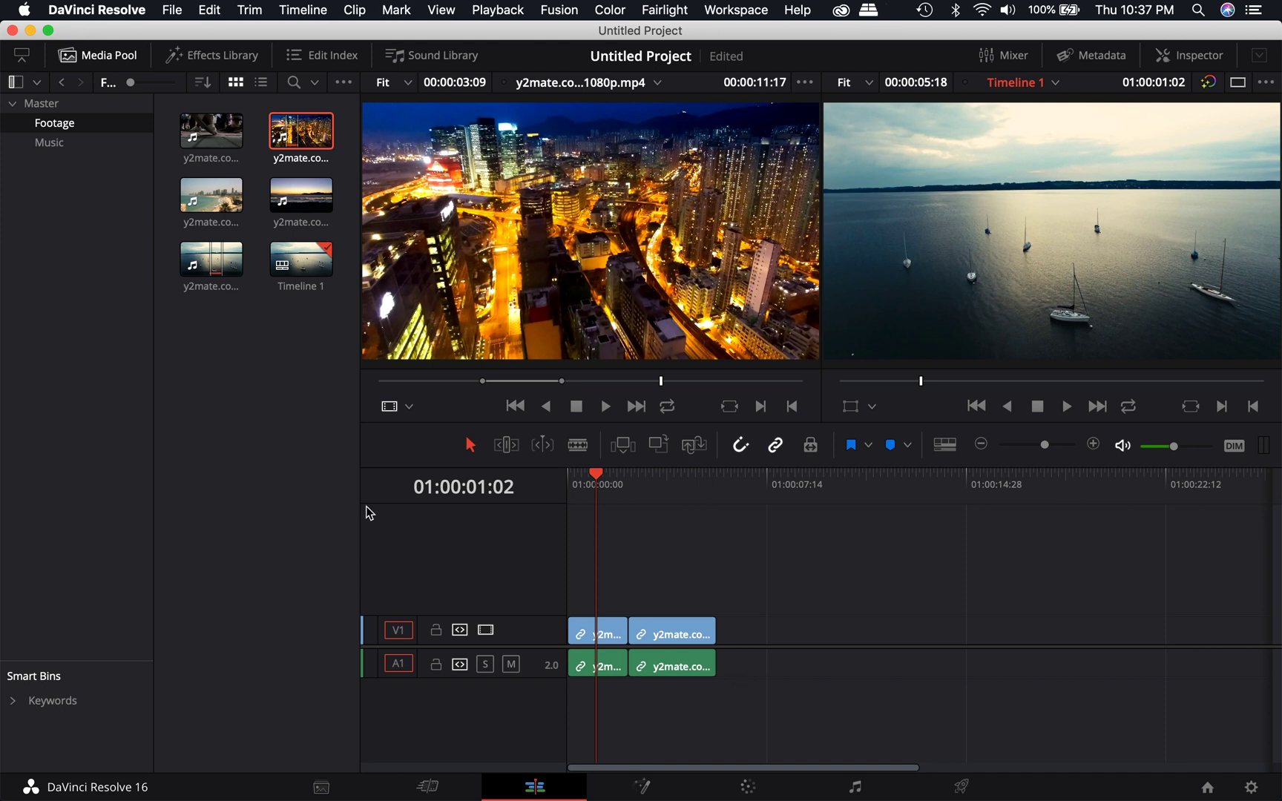
Load the clip of the woman at the beach and mark its in point at 00:00:04:02 and out point at 00:00:06:23
double_click(212, 194)
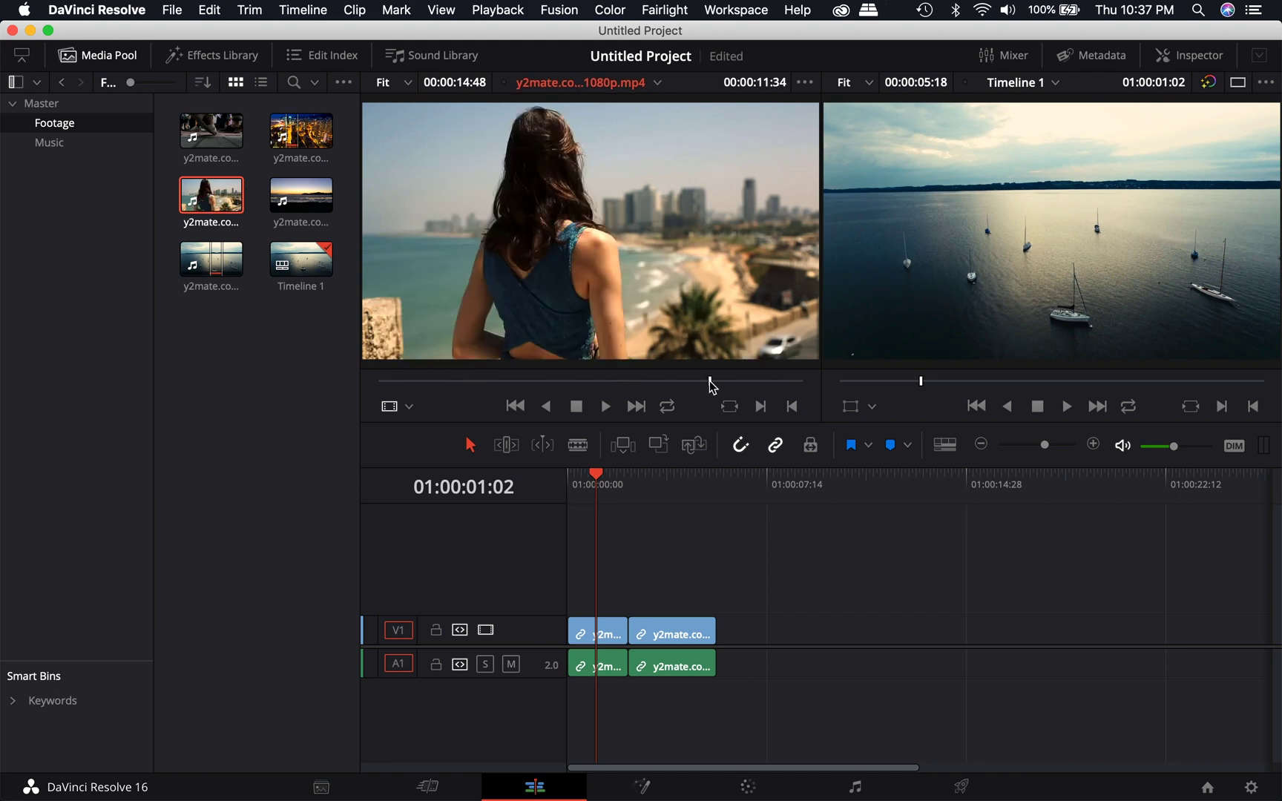
left_click_drag(712, 386, 492, 375)
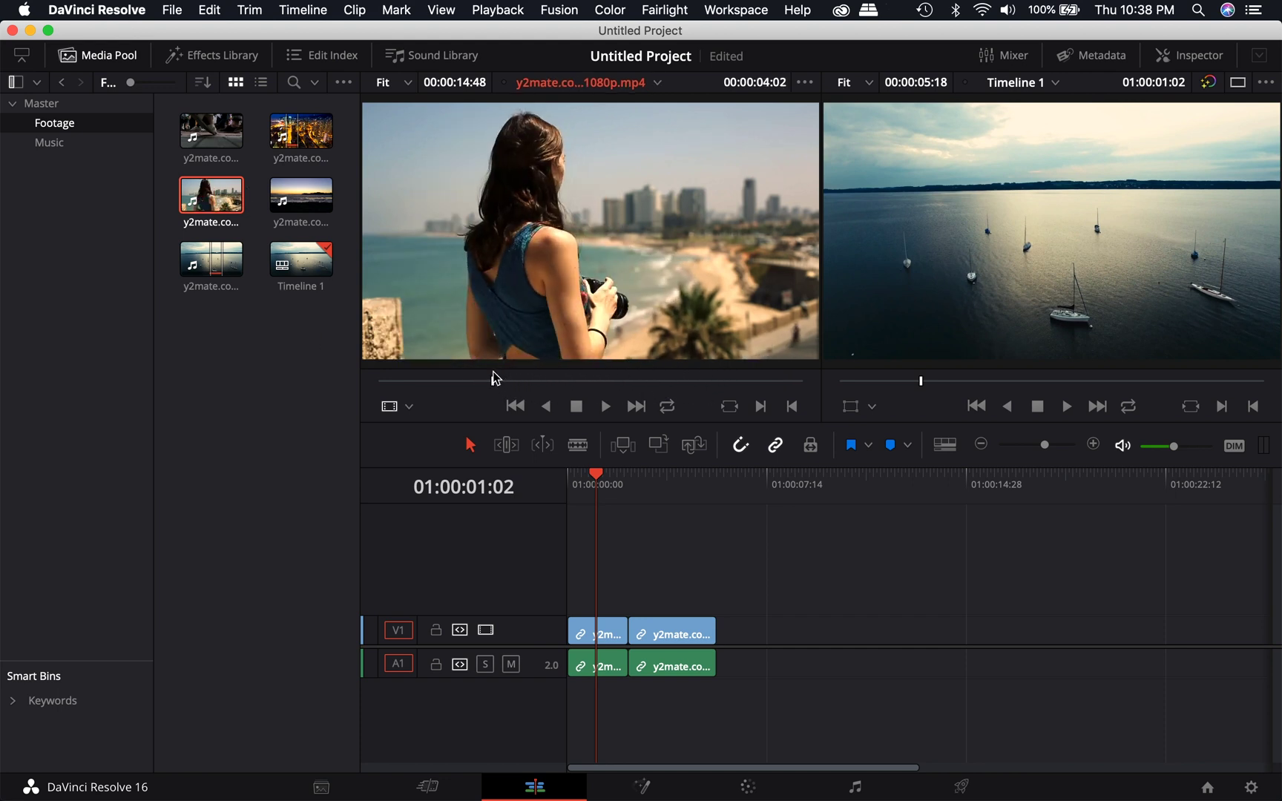
key("i")
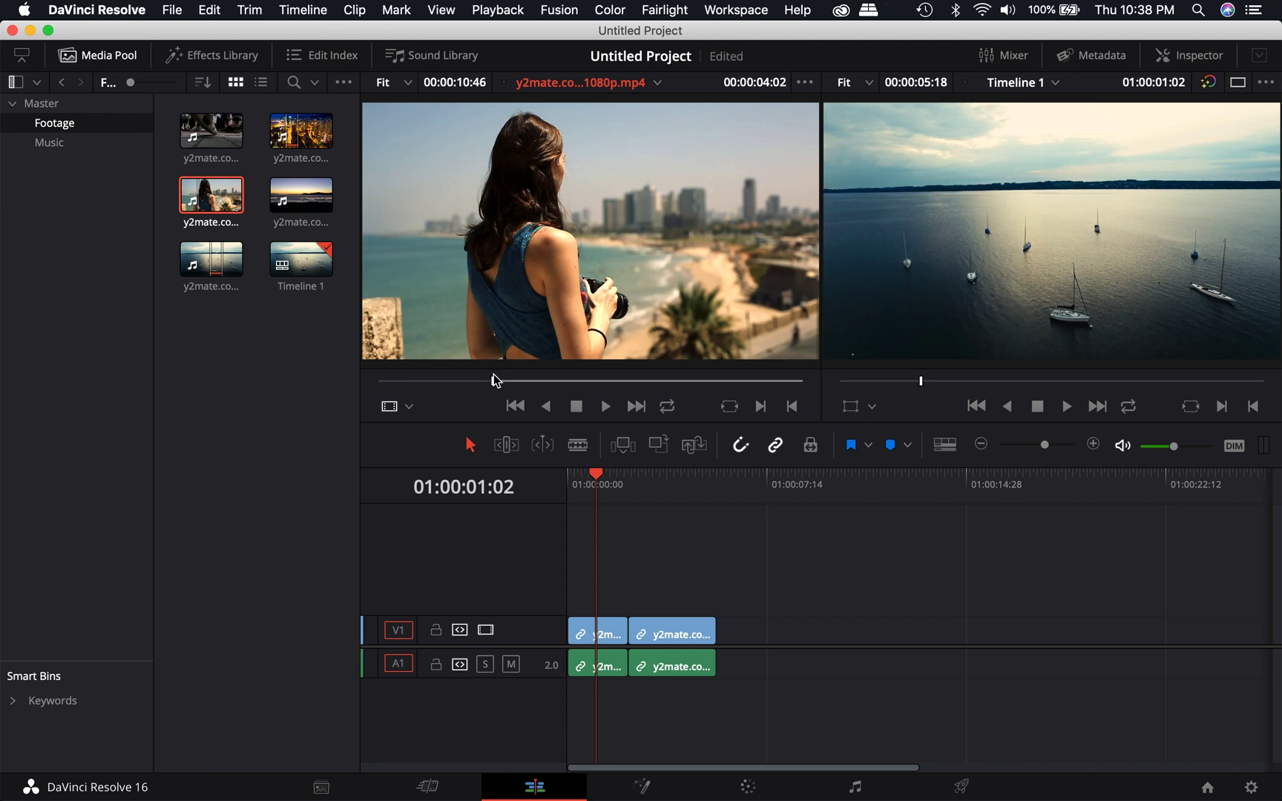
left_click(605, 407)
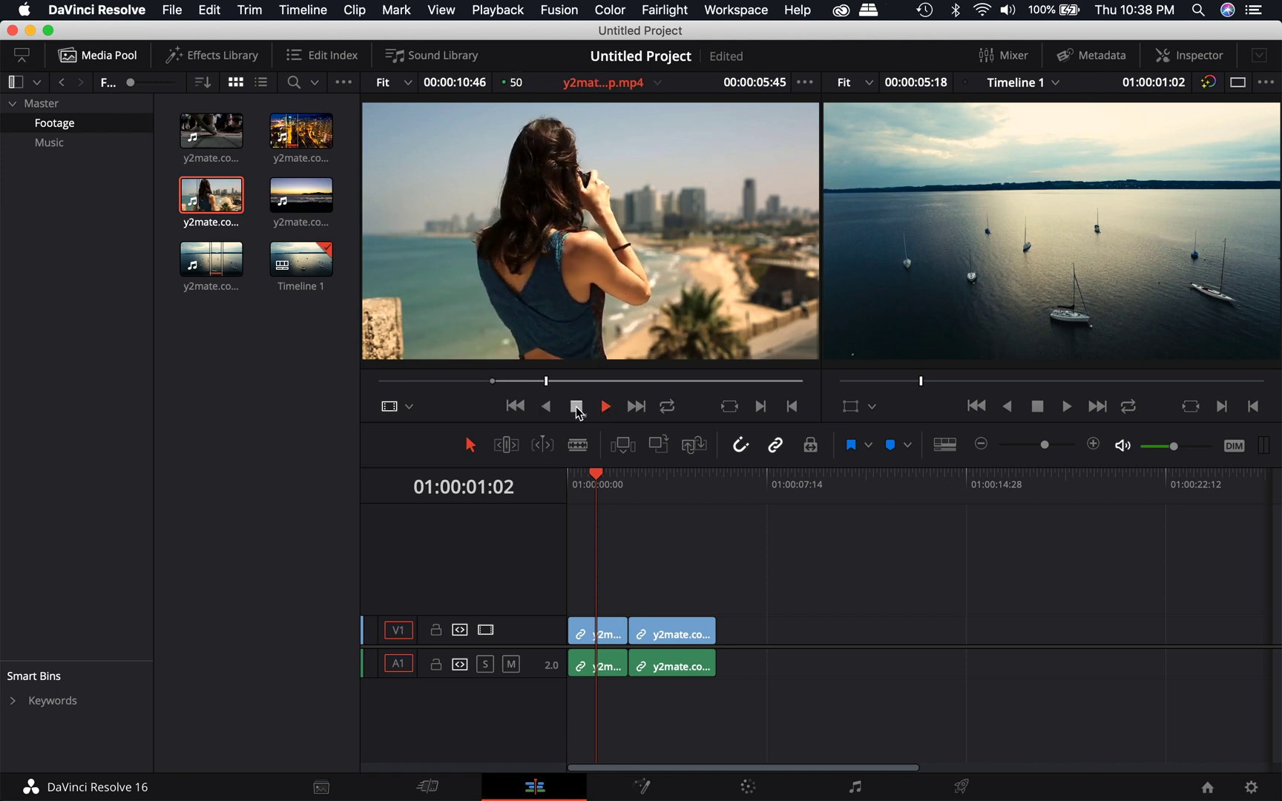
left_click(577, 406)
key("o")
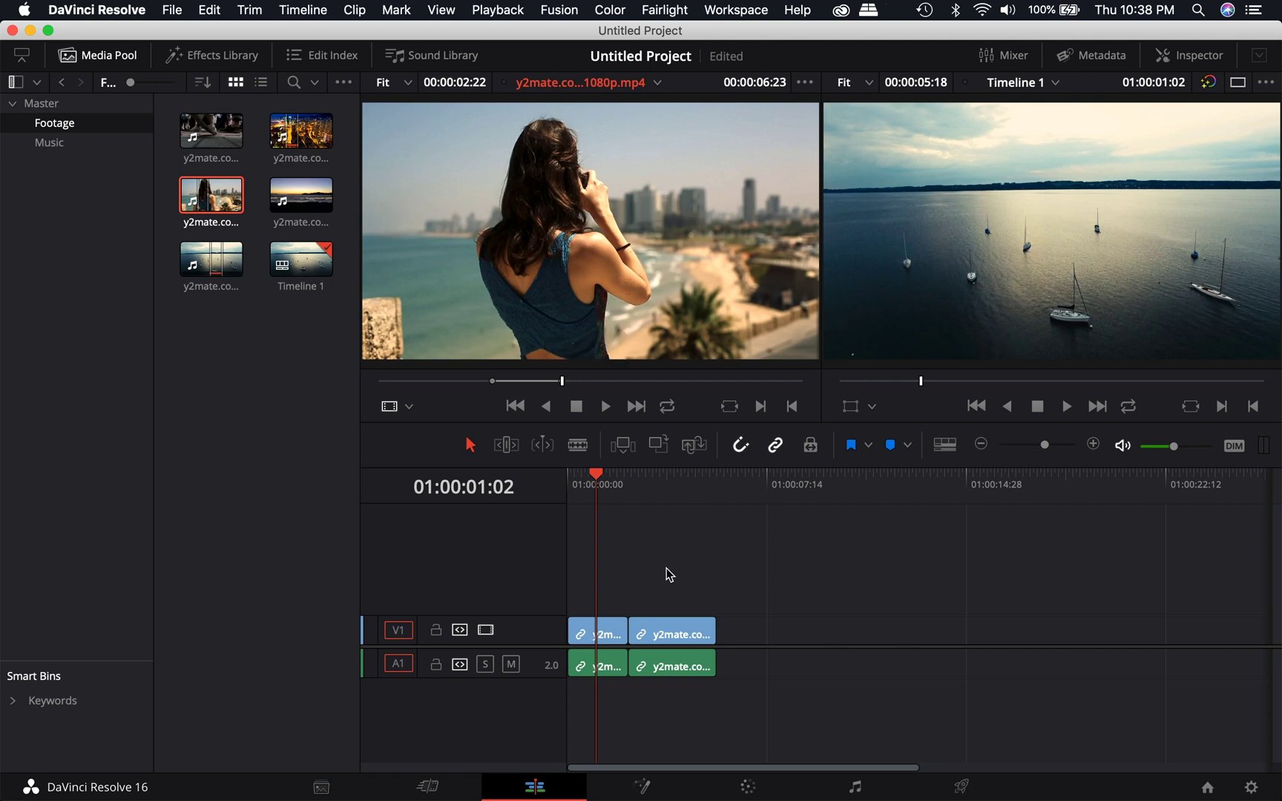
Try an Insert edit of the marked woman clip at 01:00:01:02, check it on the timeline, and undo it
left_click_drag(629, 260, 1220, 130)
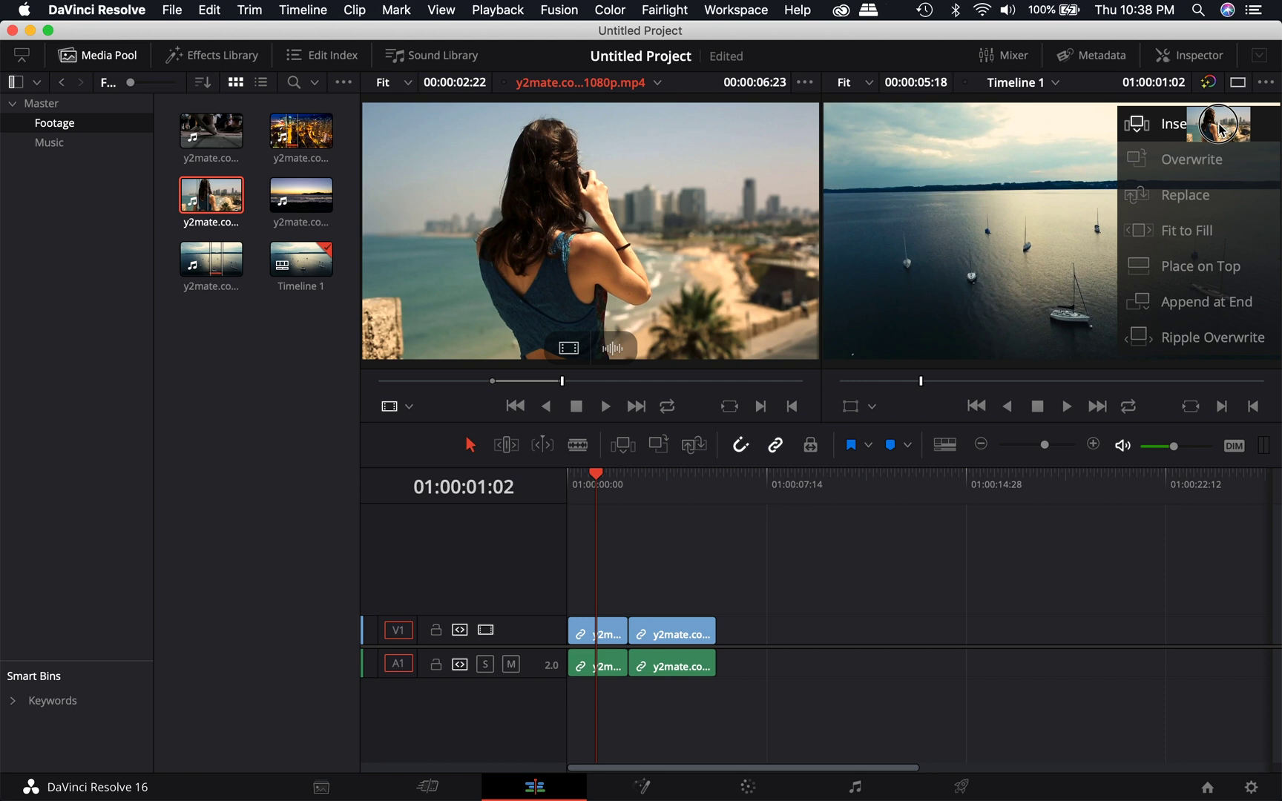
left_click_drag(1219, 130, 1218, 130)
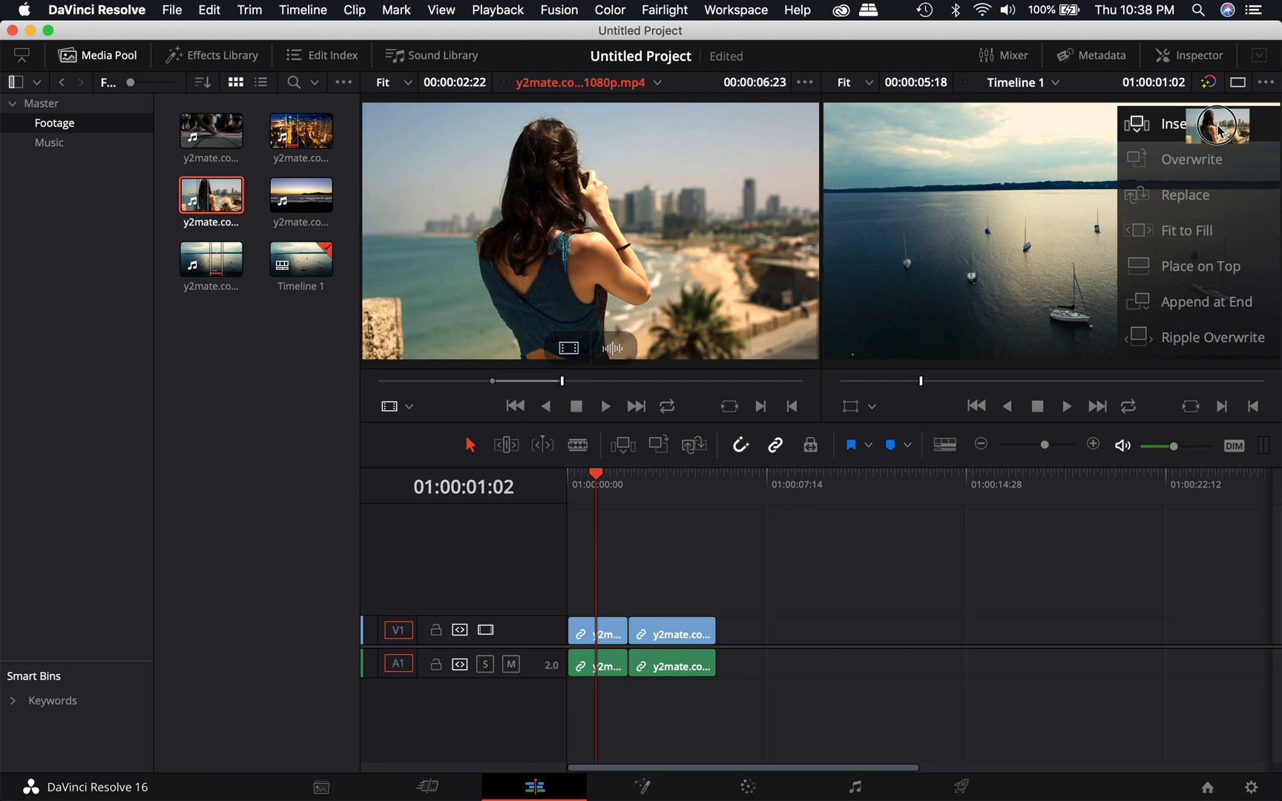
left_click_drag(1219, 130, 1217, 129)
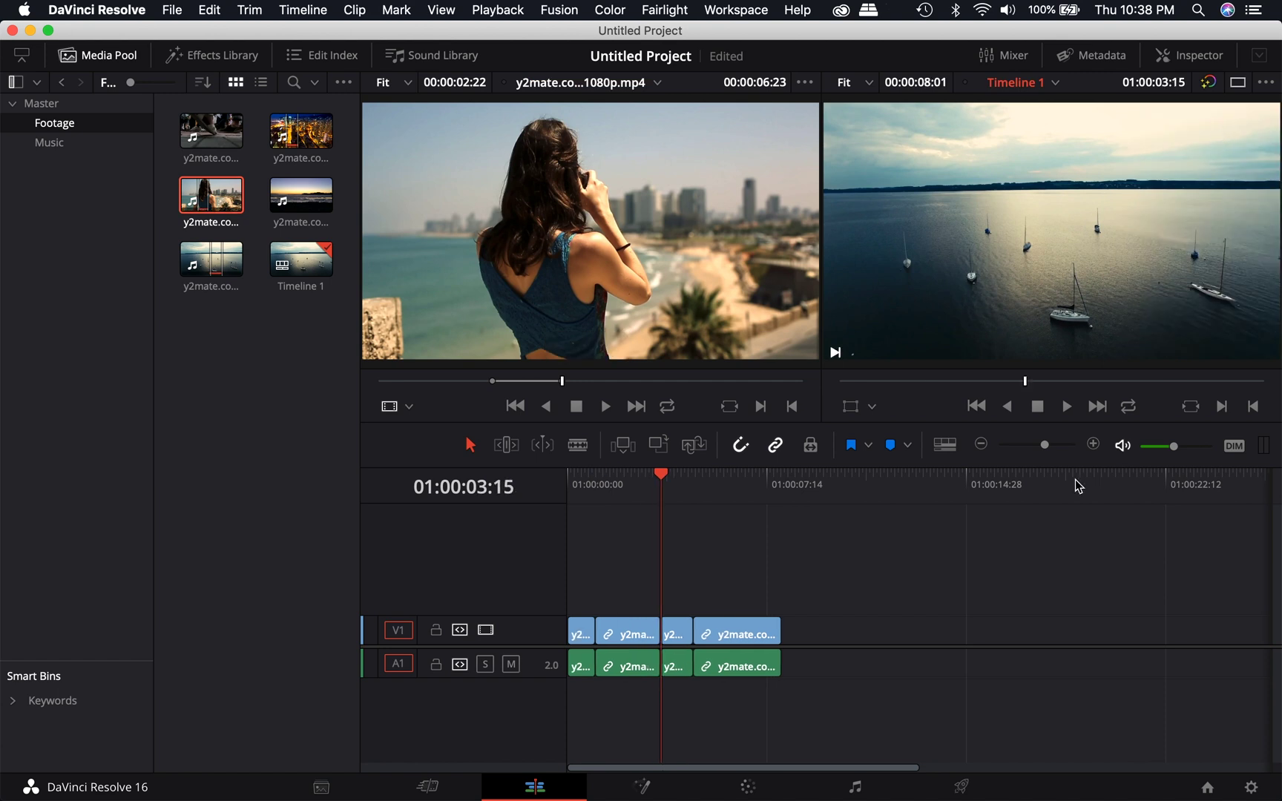
left_click_drag(660, 490, 638, 506)
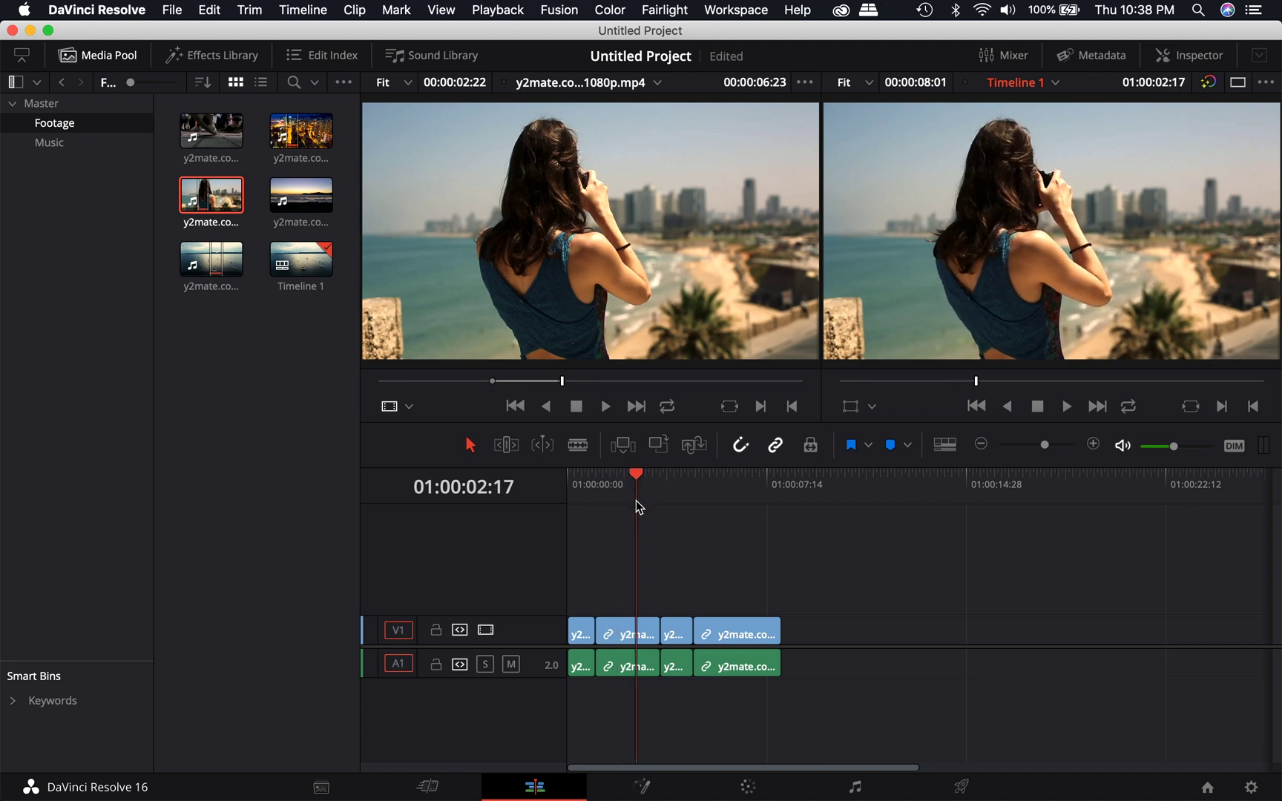
key("super+z")
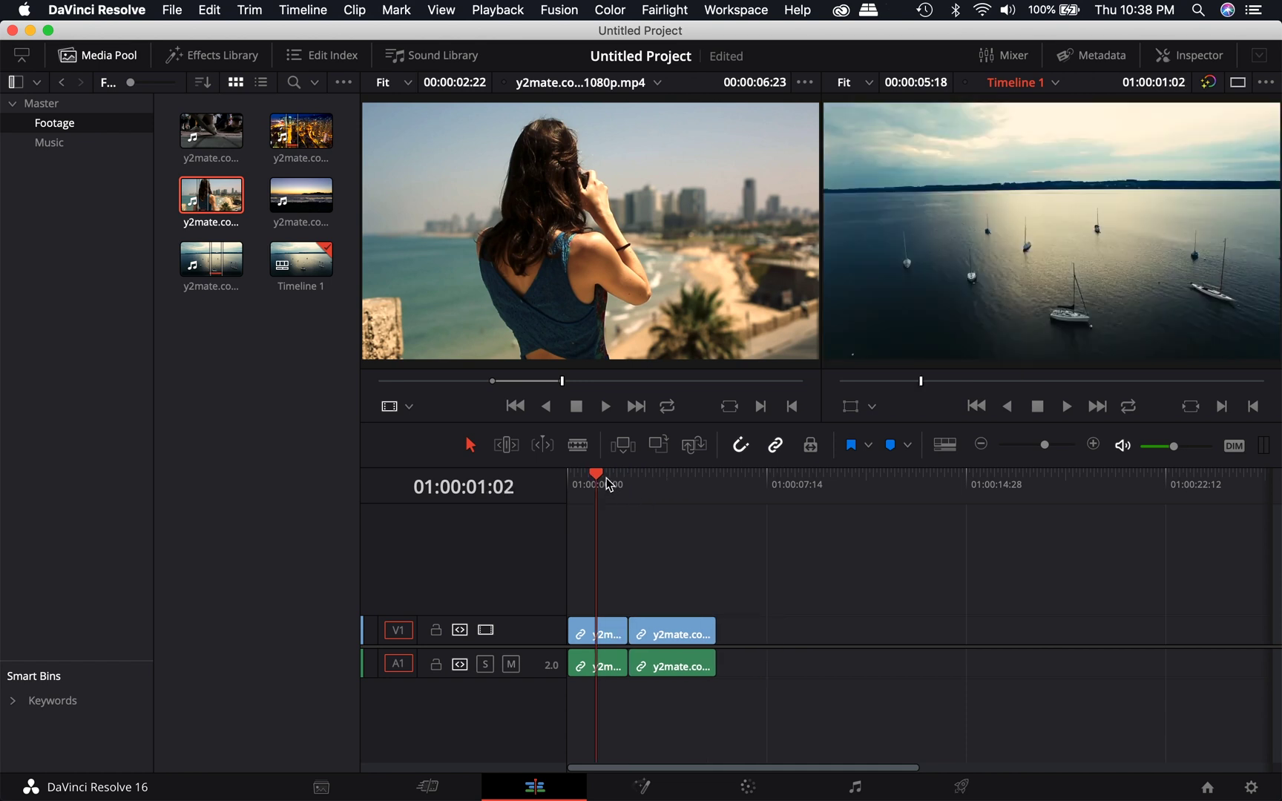
Try an Overwrite edit of the woman clip at 01:00:03:27 over the city clip, and undo it
left_click_drag(596, 475, 672, 479)
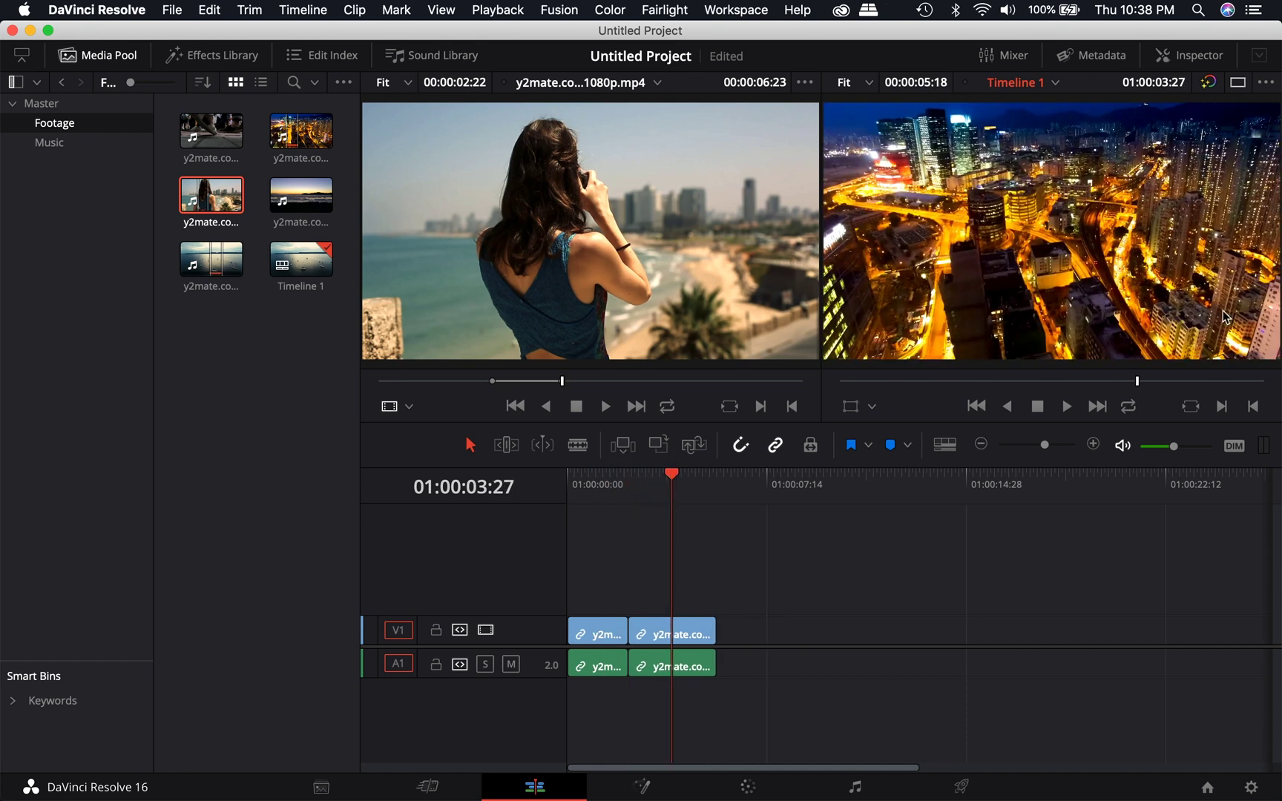
left_click_drag(549, 226, 1190, 165)
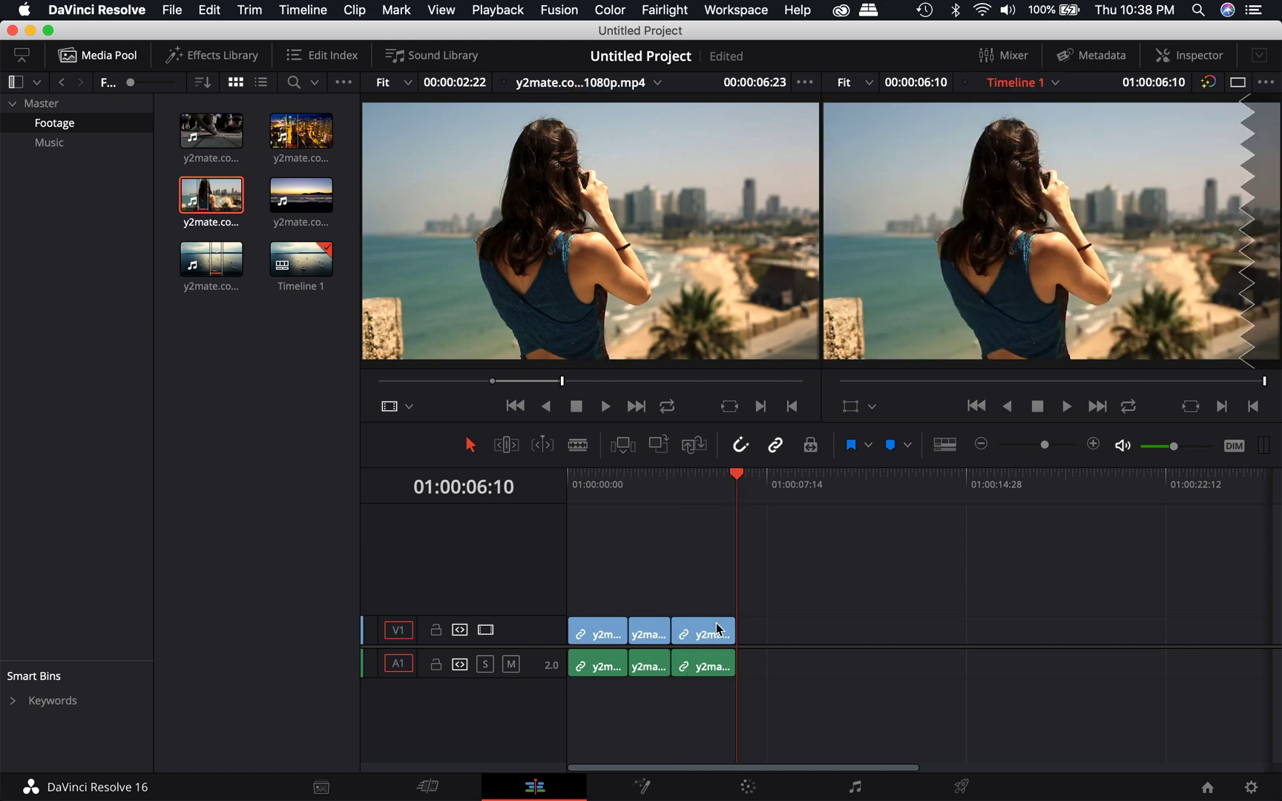
left_click_drag(740, 487, 692, 498)
key("super+z")
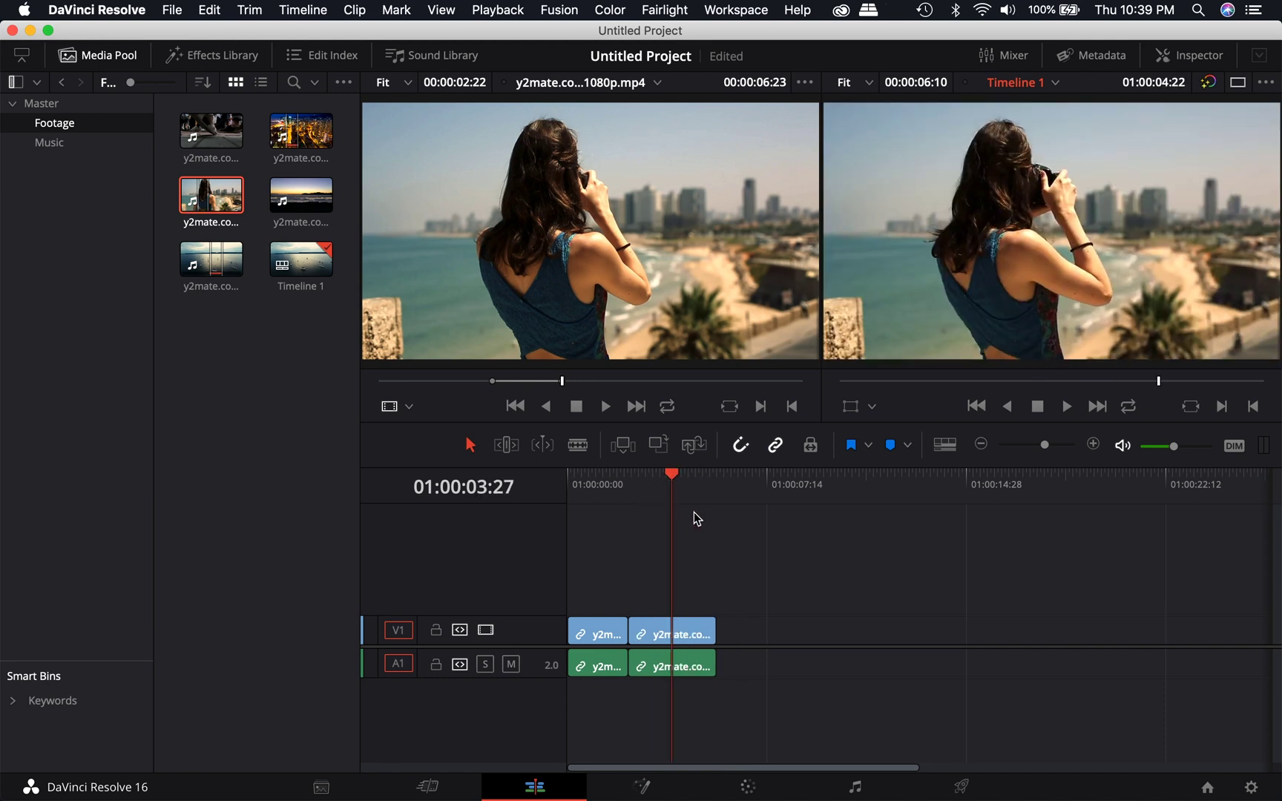
Try a Place on Top edit of the woman clip at 01:00:03:27, scrub through the overlap, and undo it
left_click(691, 229)
left_click_drag(691, 229, 1215, 276)
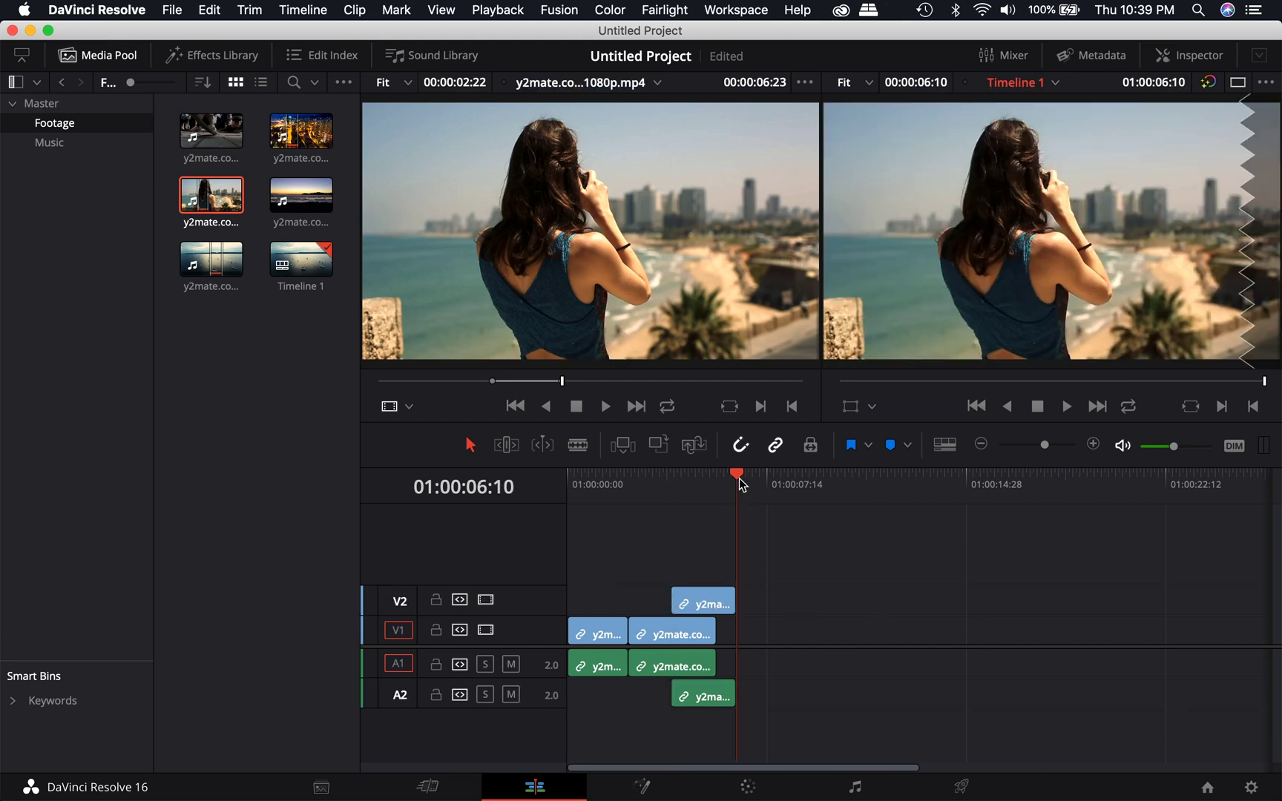
left_click_drag(739, 484, 653, 496)
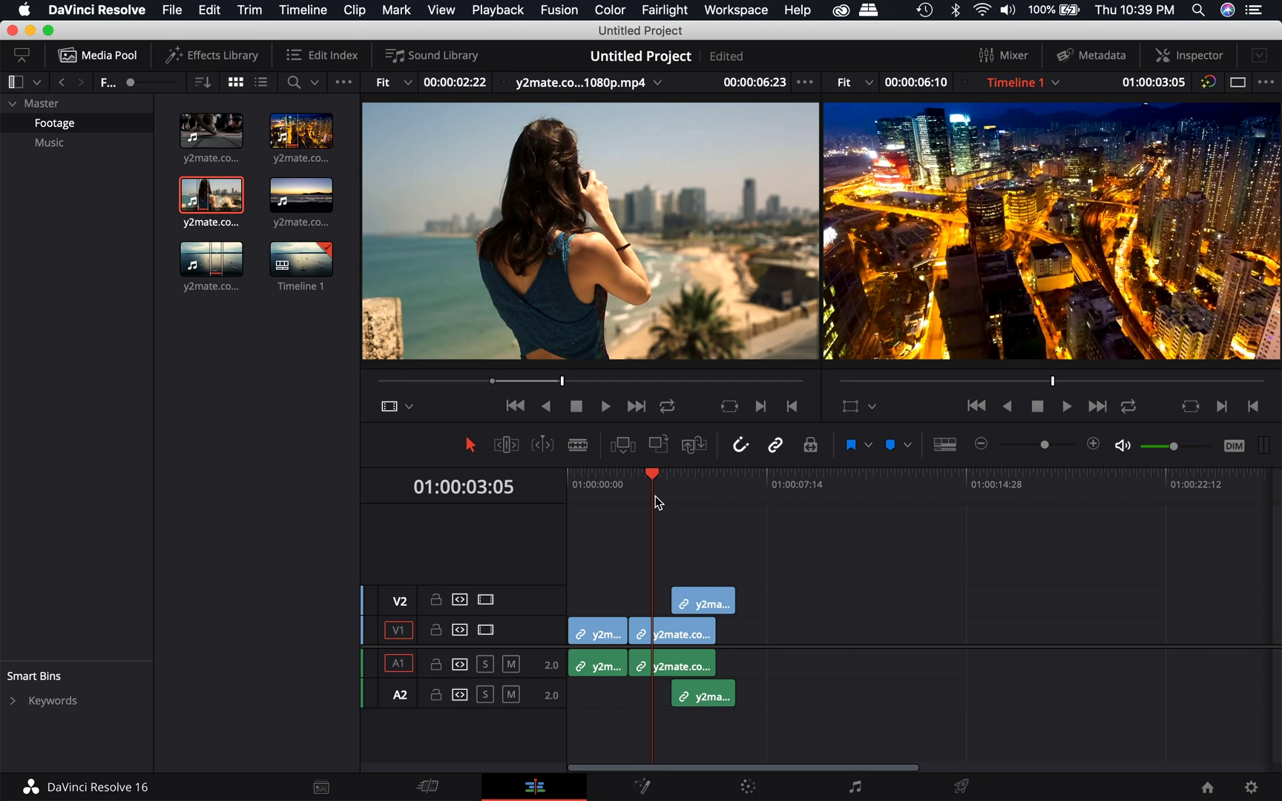
left_click_drag(652, 478, 647, 479)
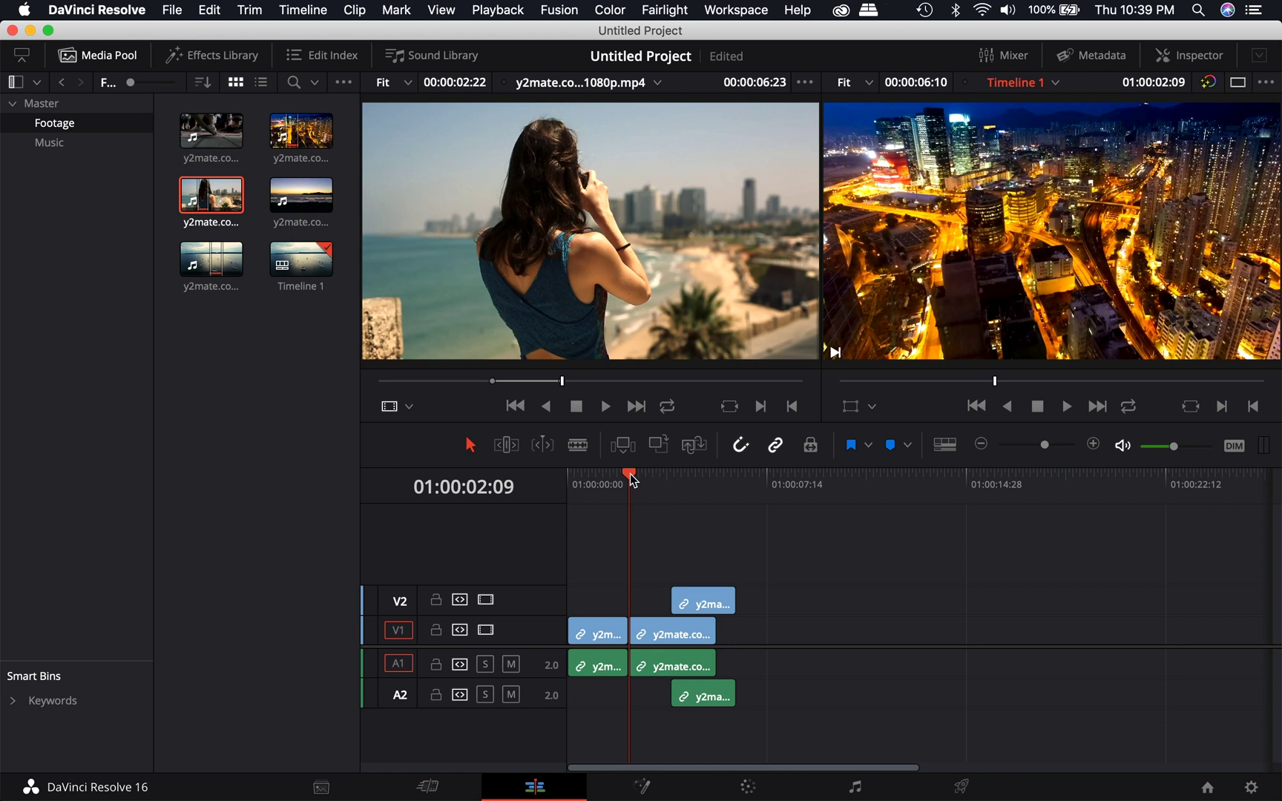
left_click_drag(632, 479, 672, 478)
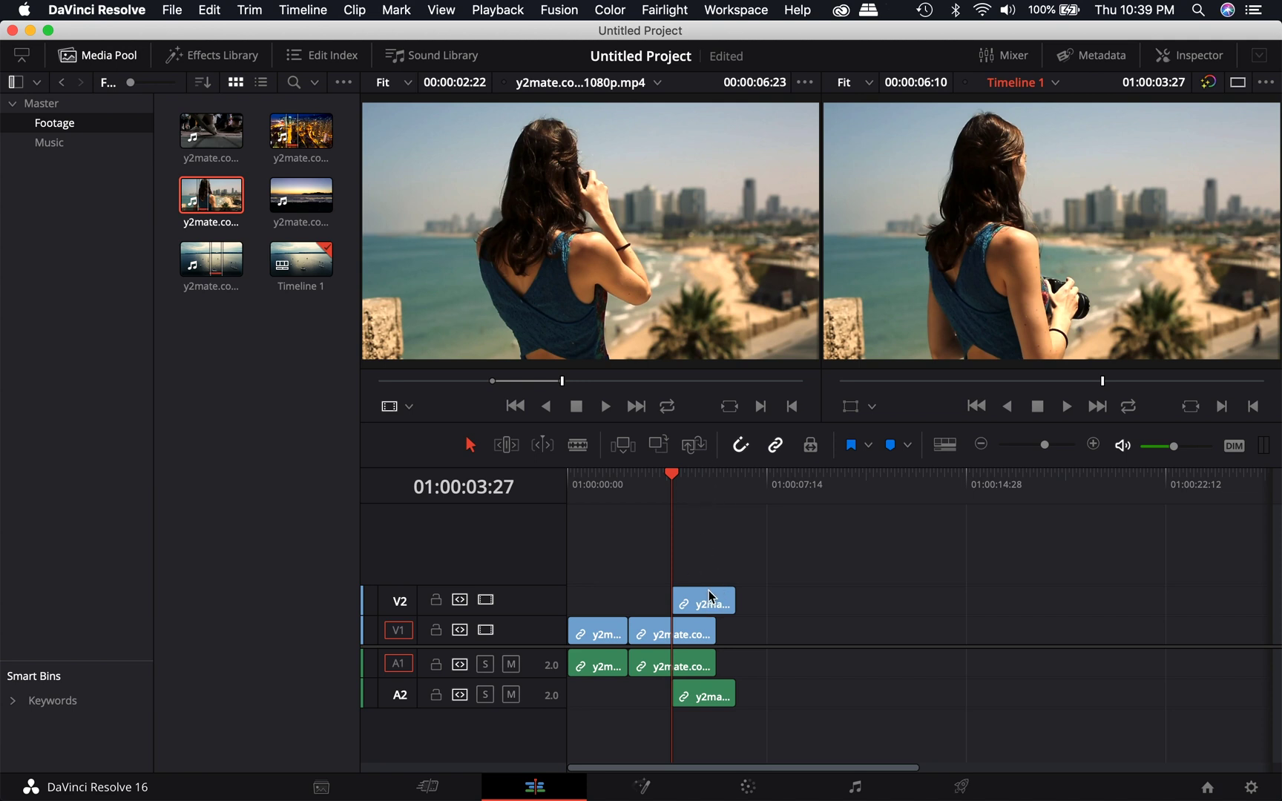
key("super+z")
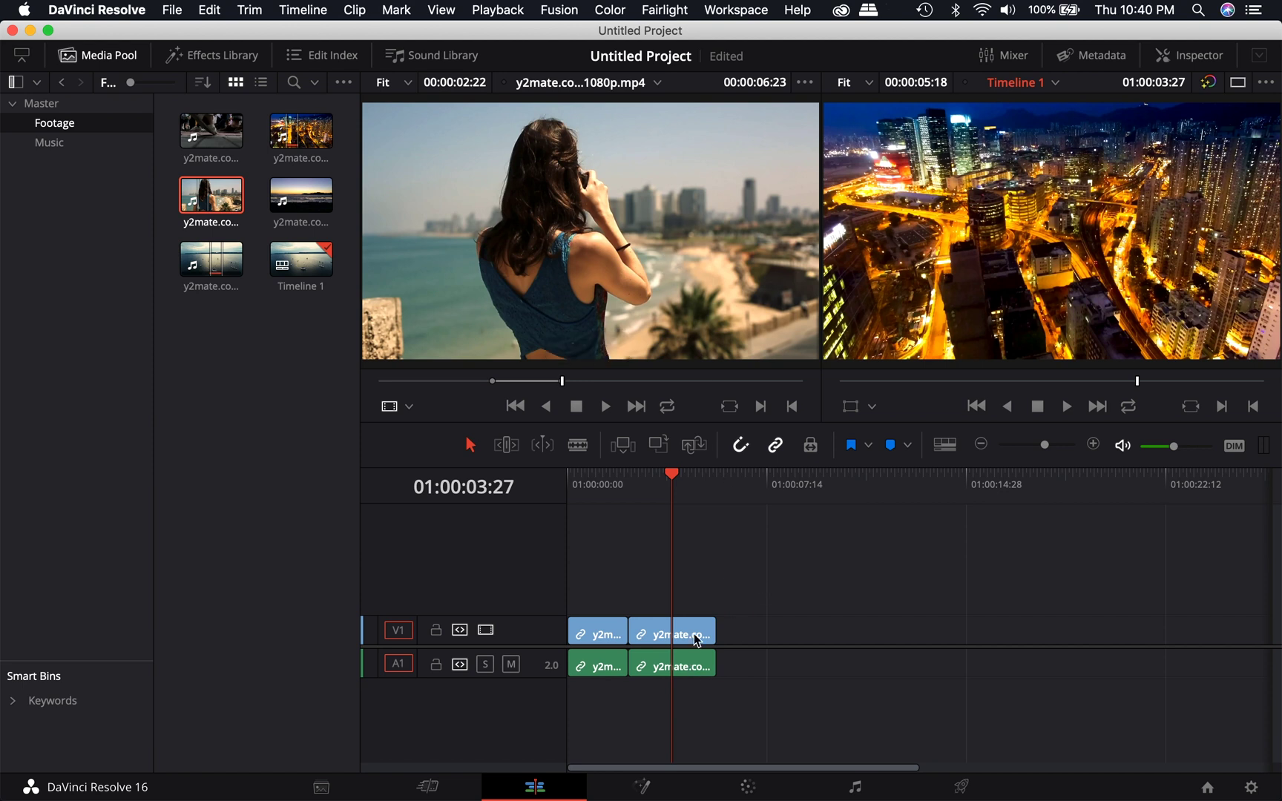
Move the playhead to 01:00:01:02 and add the woman clip with an Append at End edit
left_click_drag(672, 478, 713, 490)
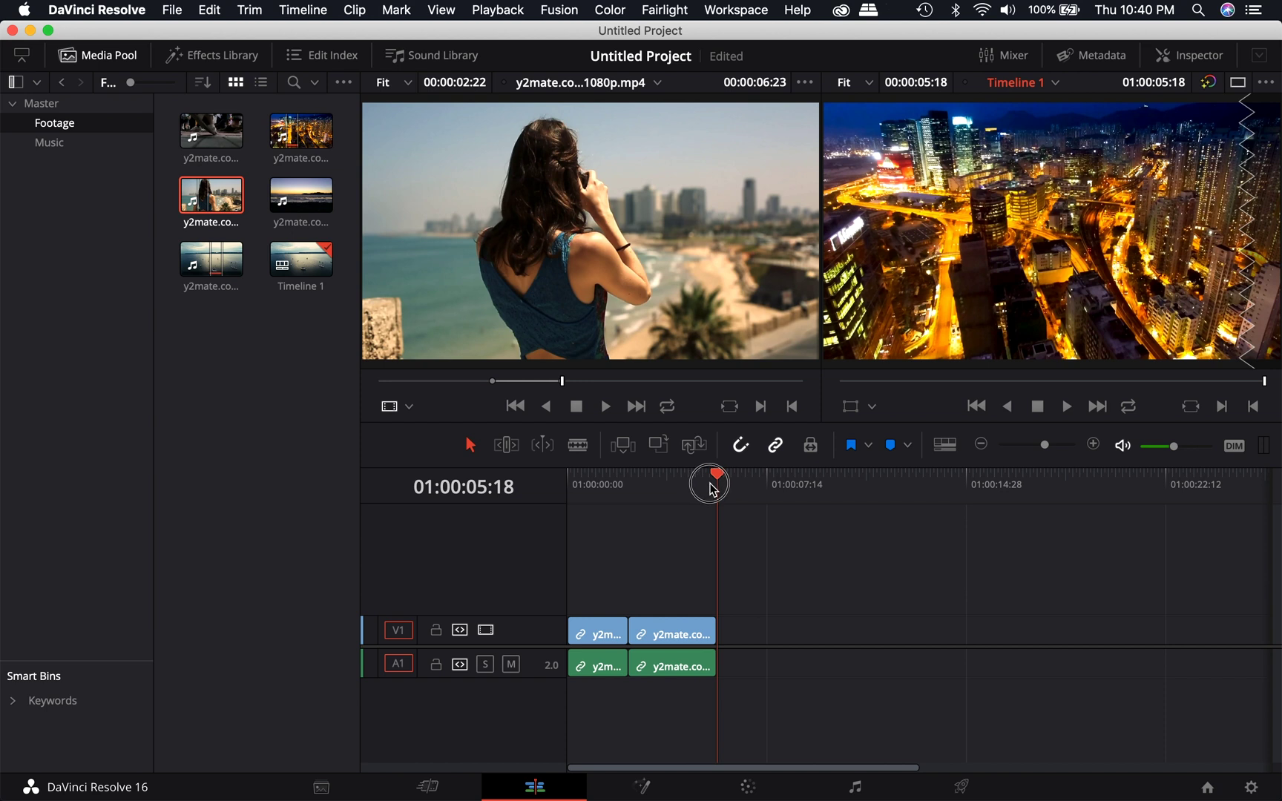
left_click_drag(712, 486, 599, 492)
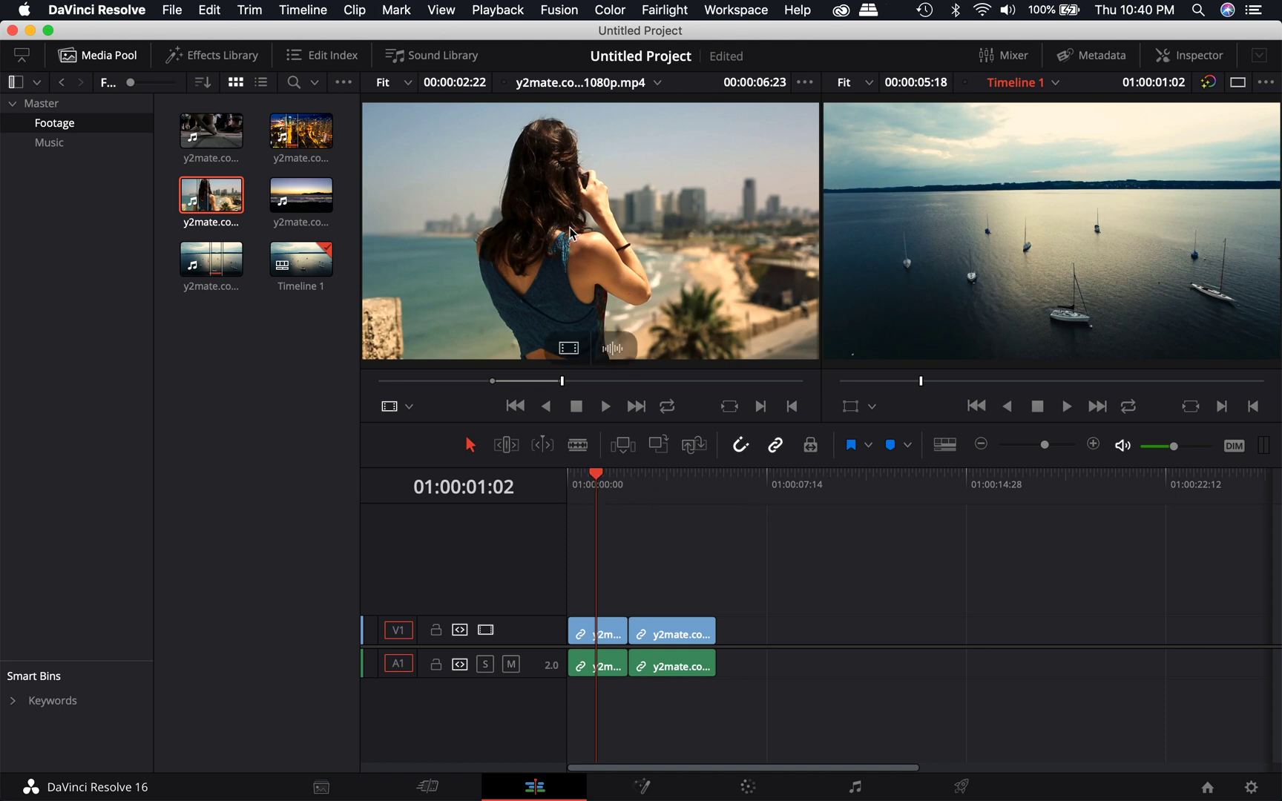
left_click_drag(582, 210, 1211, 311)
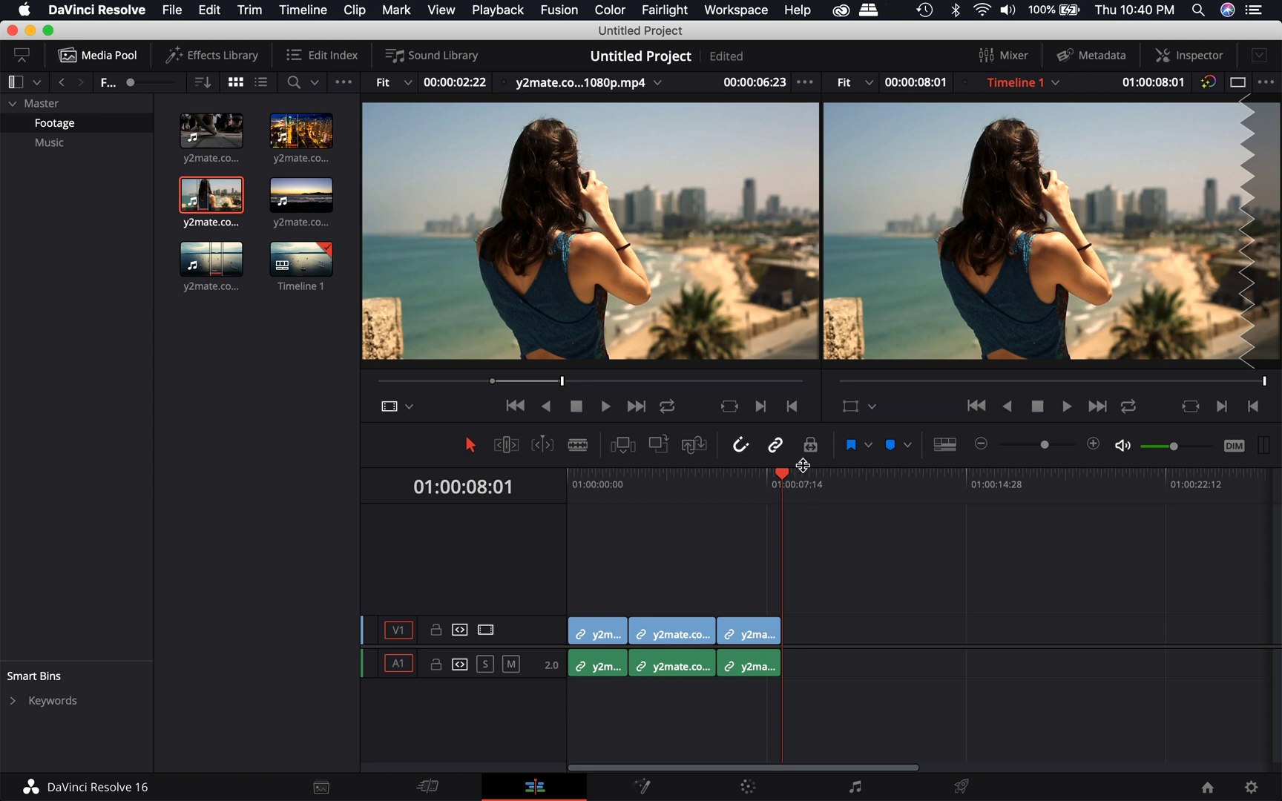
Play and scrub through the assembled three-clip timeline, bringing the playhead back to 01:00:00:01
left_click_drag(786, 481, 540, 509)
key("space")
left_click_drag(781, 478, 659, 499)
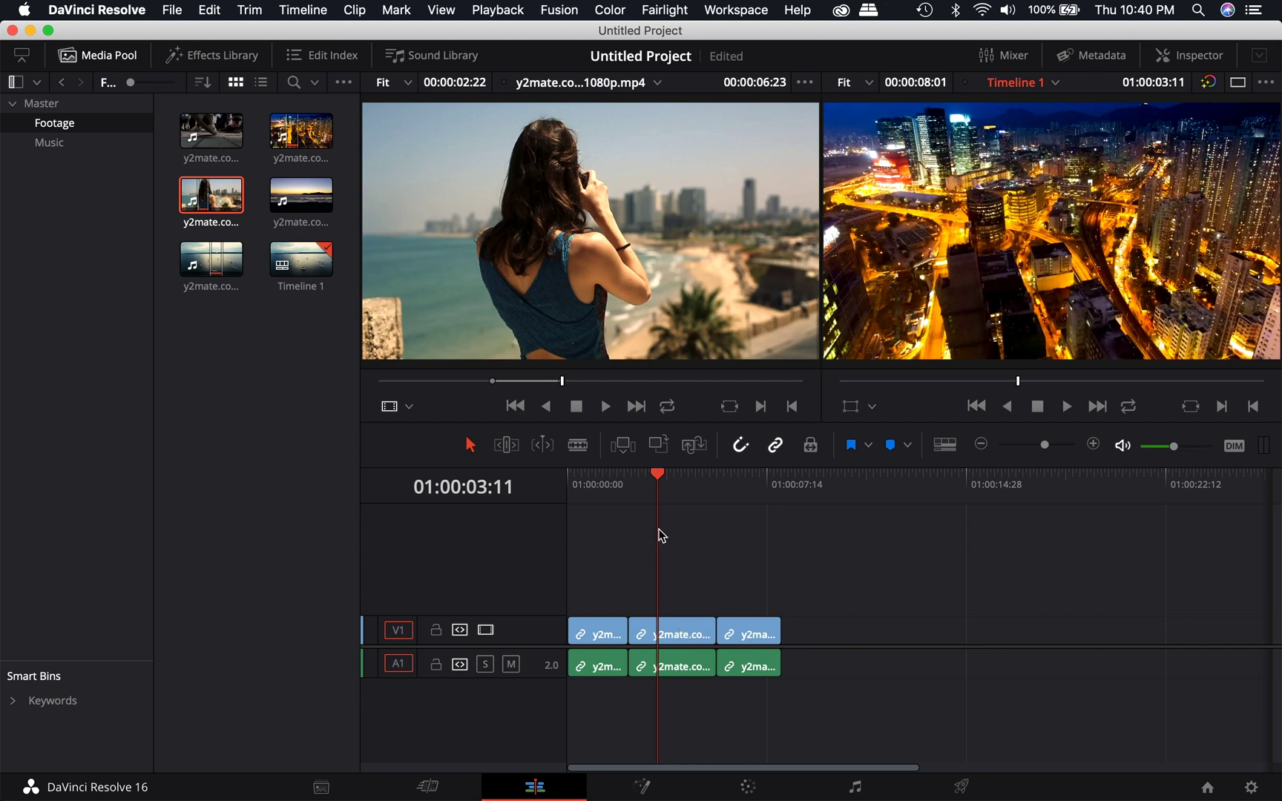
left_click_drag(671, 490, 577, 486)
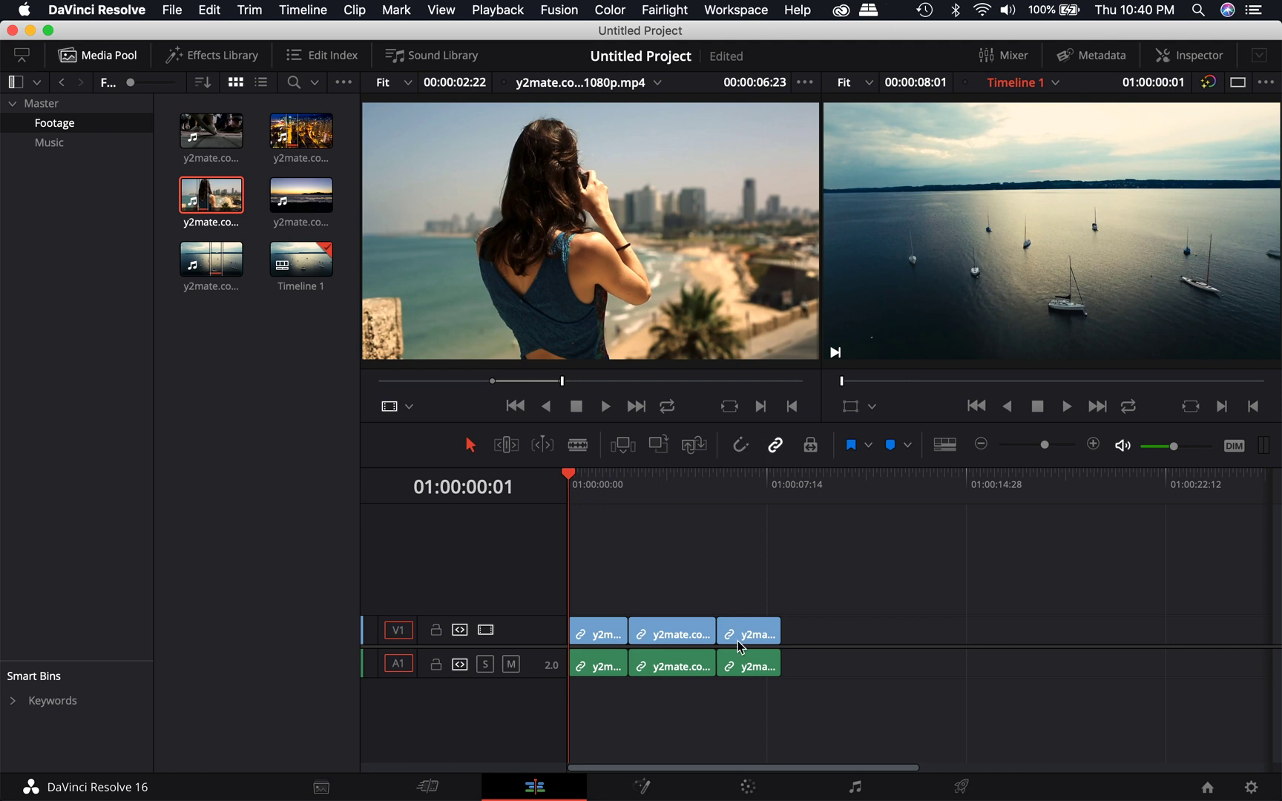
Roll the cut between the city and woman clips earlier and the cut between the boats and city clips slightly later
left_click_drag(720, 635, 631, 635)
left_click(627, 635)
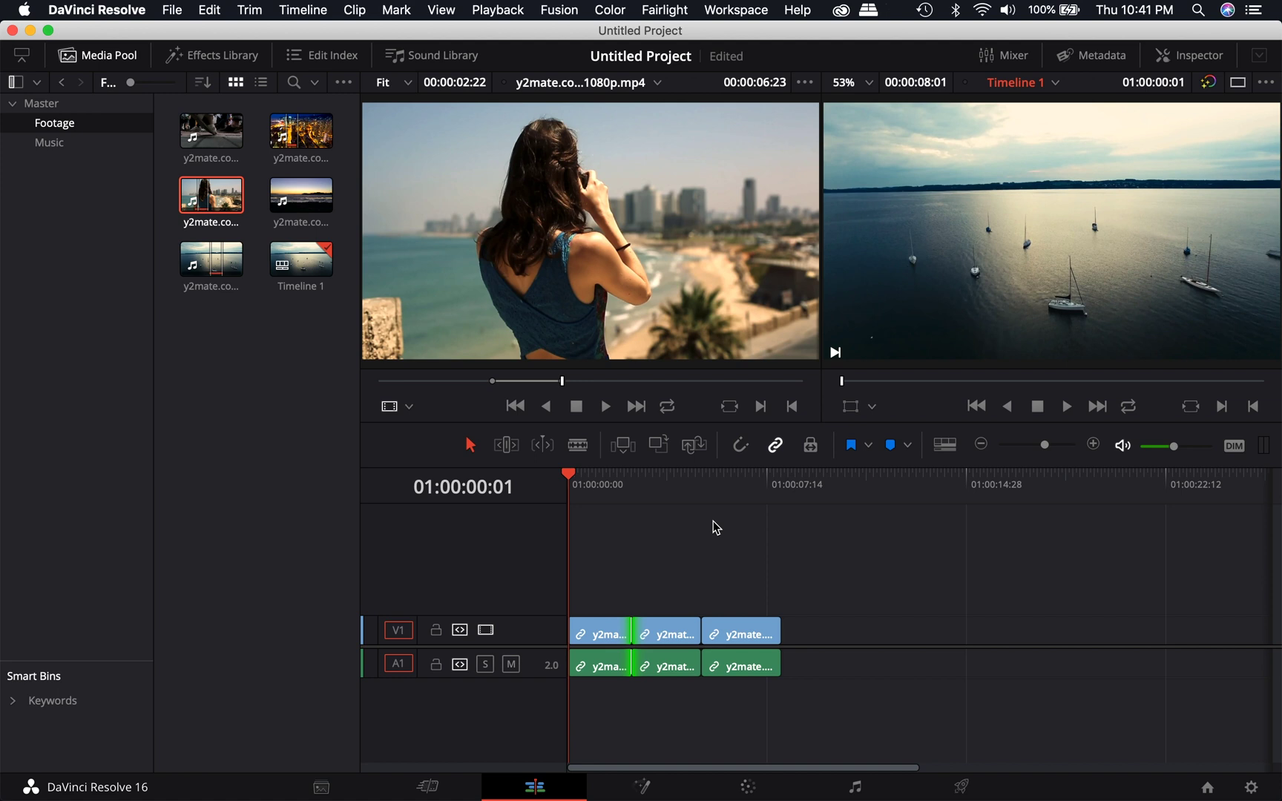
Roll the cut between the city and woman clips about three frames later
left_click(701, 632)
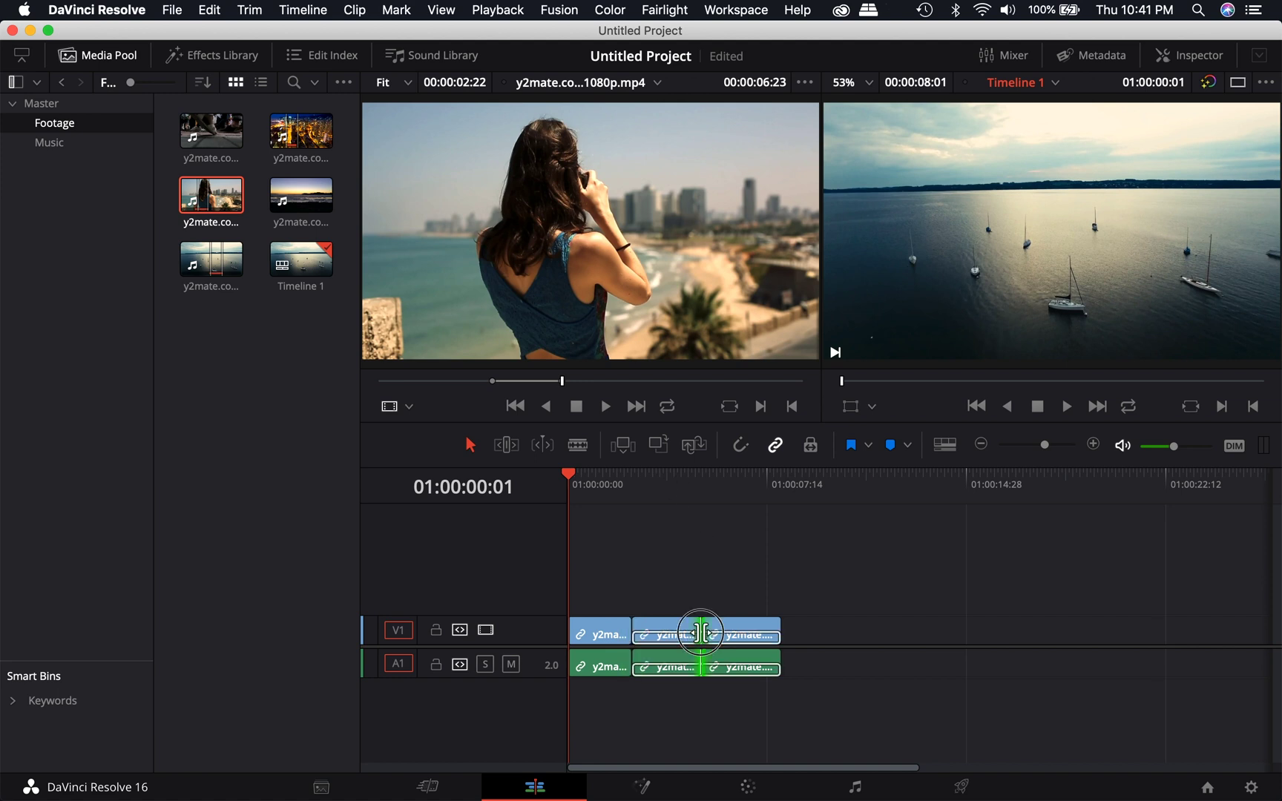
left_click_drag(701, 632, 702, 632)
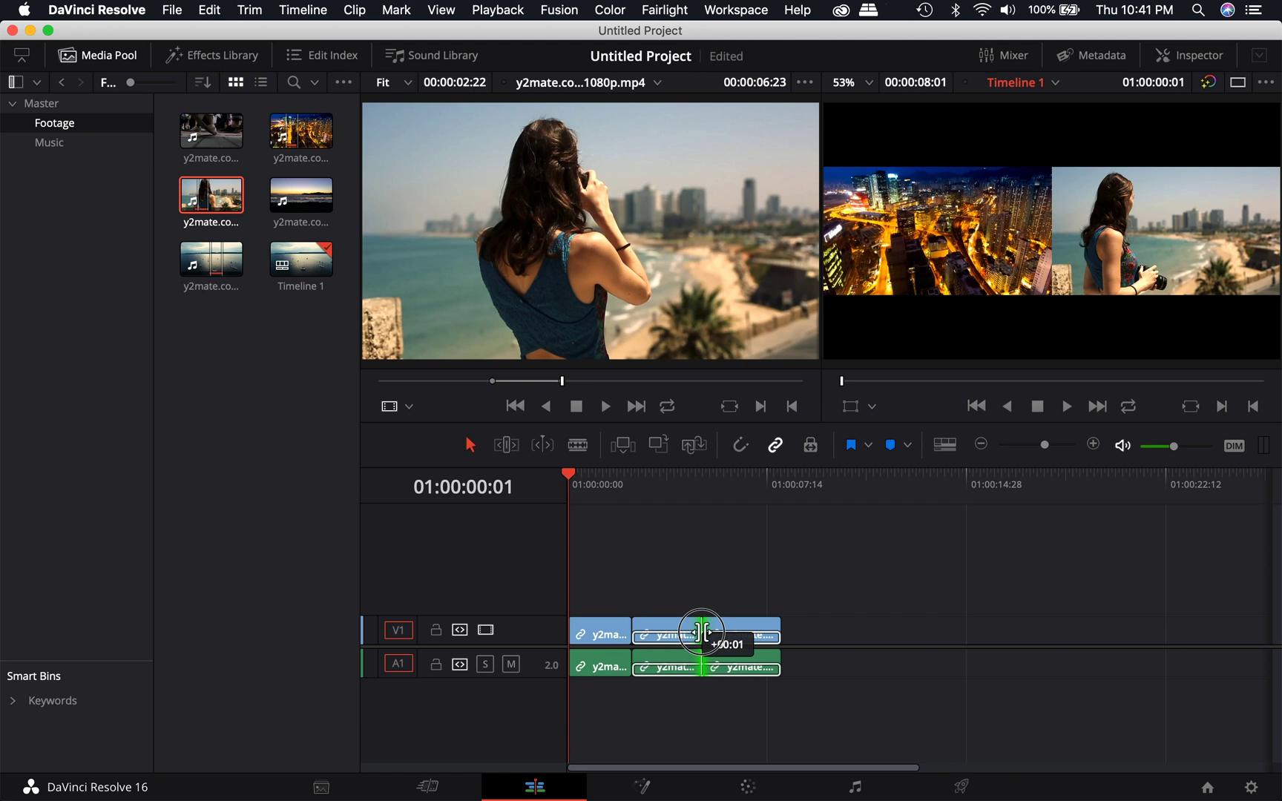
mouse_move(702, 633)
left_mouse_down()
mouse_move(691, 631)
mouse_move(704, 632)
left_mouse_up()
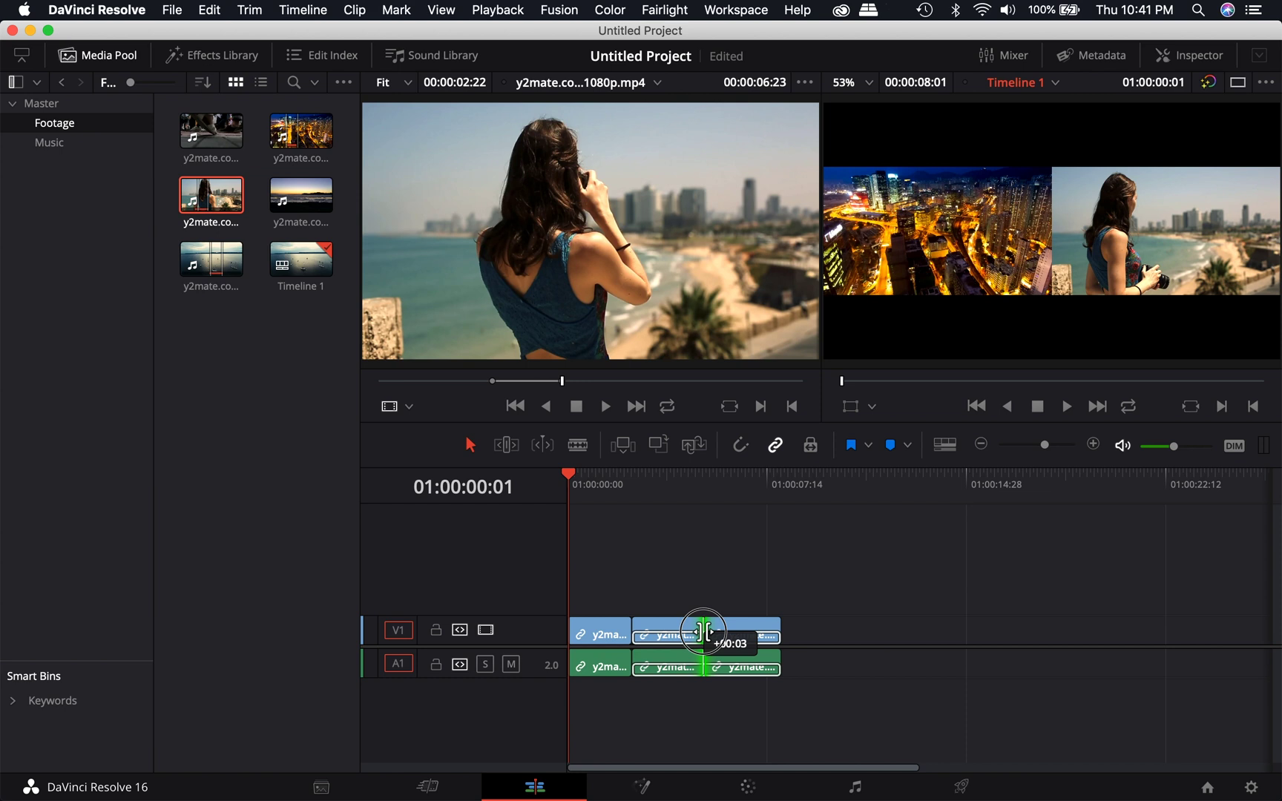
left_click_drag(704, 631, 704, 631)
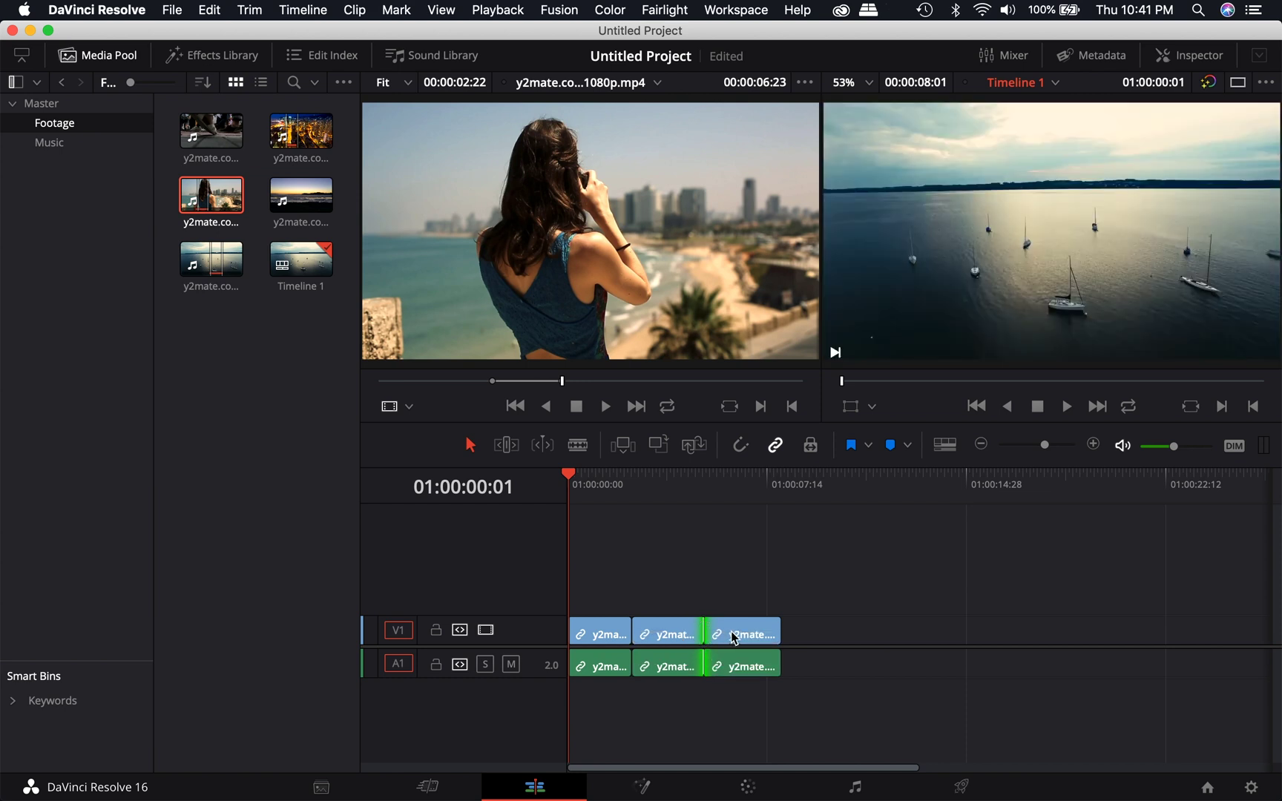
Trim the end of the woman clip so the timeline lasts 00:00:07:18, then play it through and return the playhead to 01:00:00:00
left_click(740, 637)
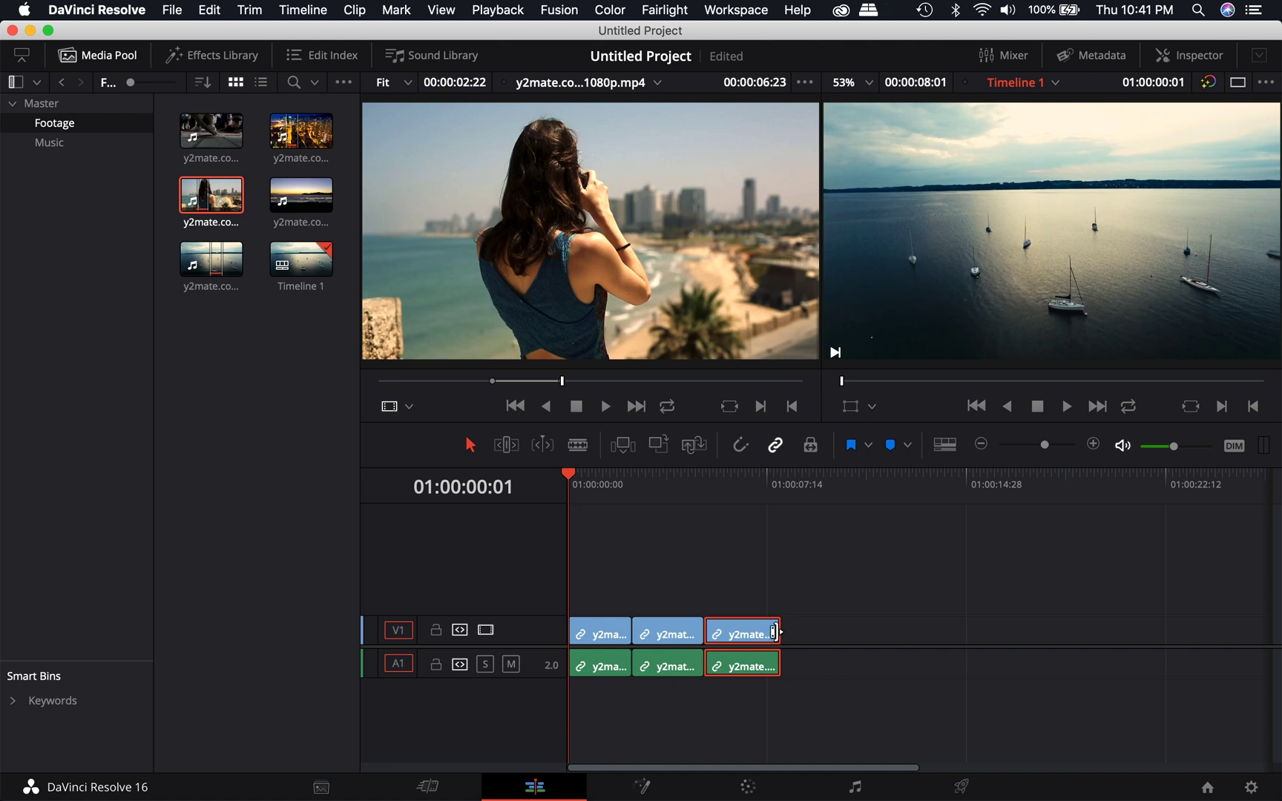
left_click_drag(774, 632, 771, 633)
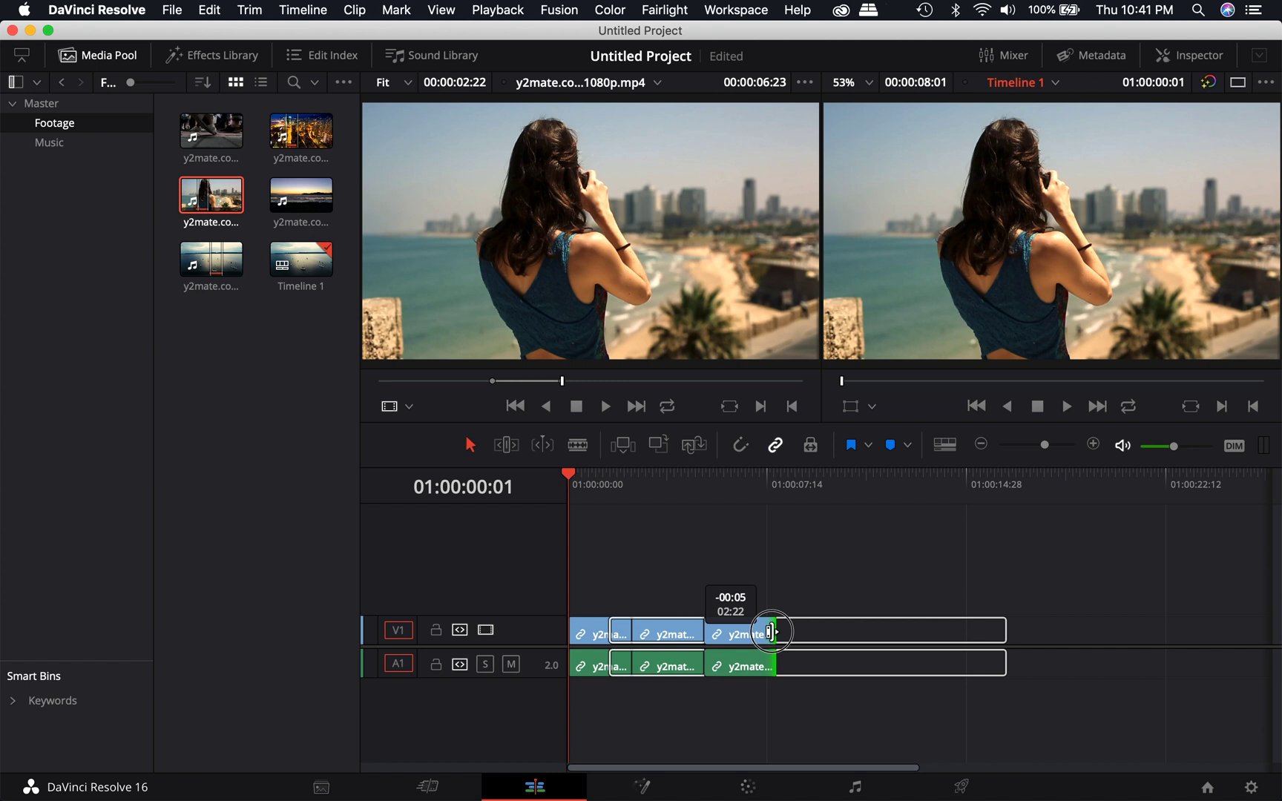
mouse_move(771, 632)
left_mouse_down()
mouse_move(1122, 630)
mouse_move(762, 643)
left_mouse_up()
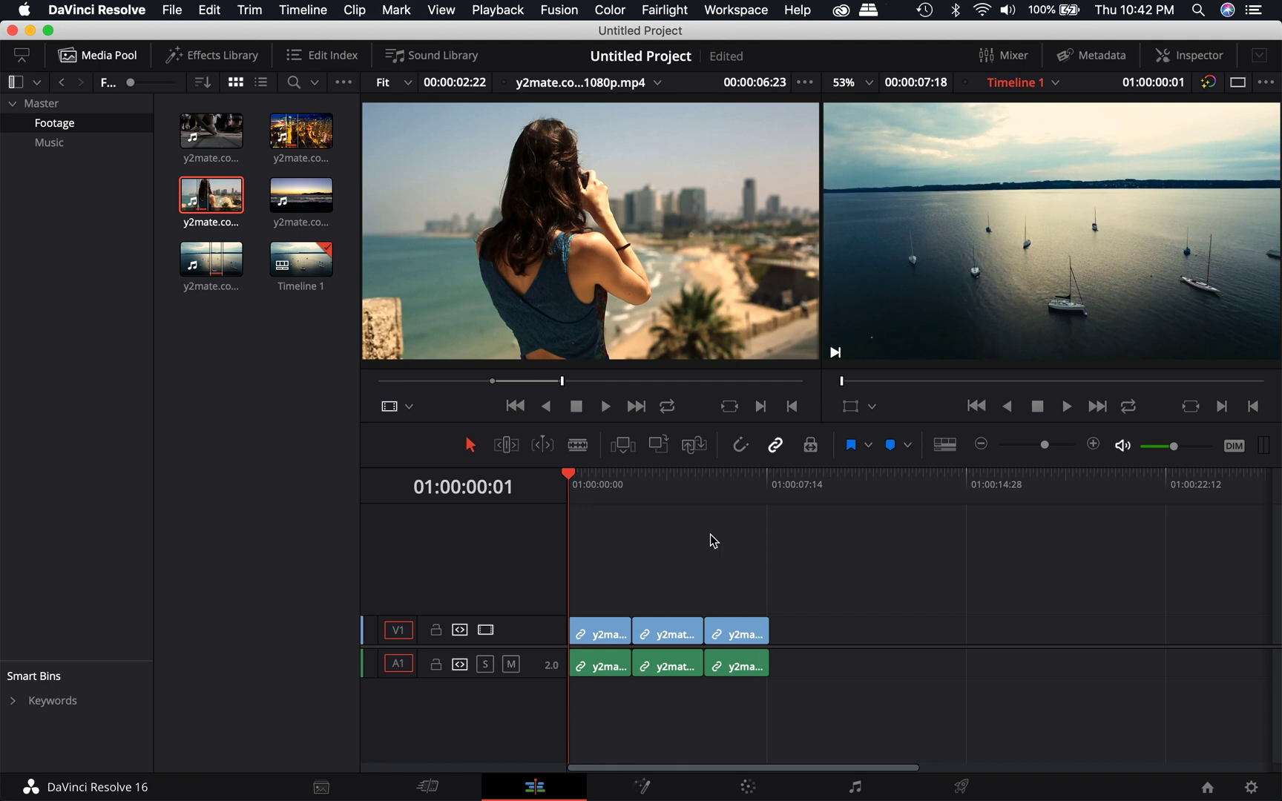
key("space")
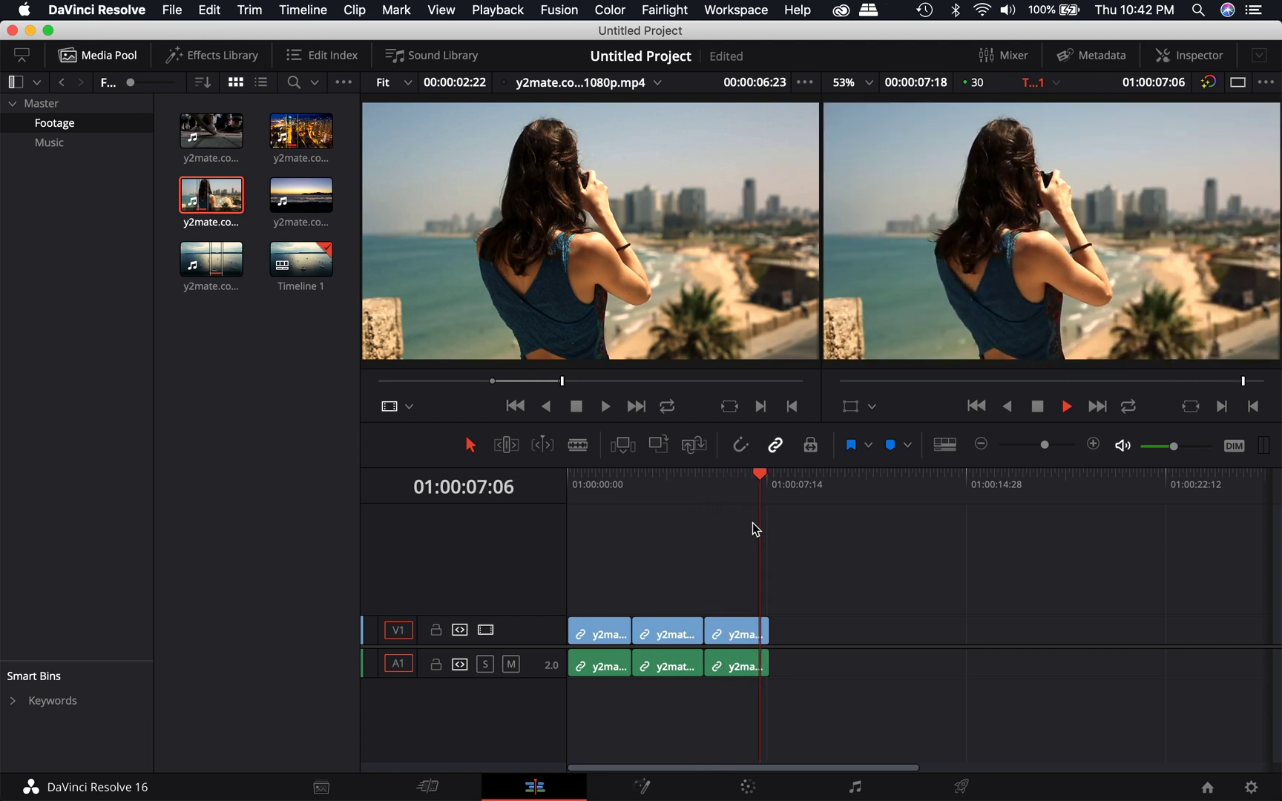
left_click_drag(769, 473, 551, 488)
Preview the double_vision track from the Music bin, enable snapping, and place the track on a new audio track A2 at the timeline start
left_click(83, 146)
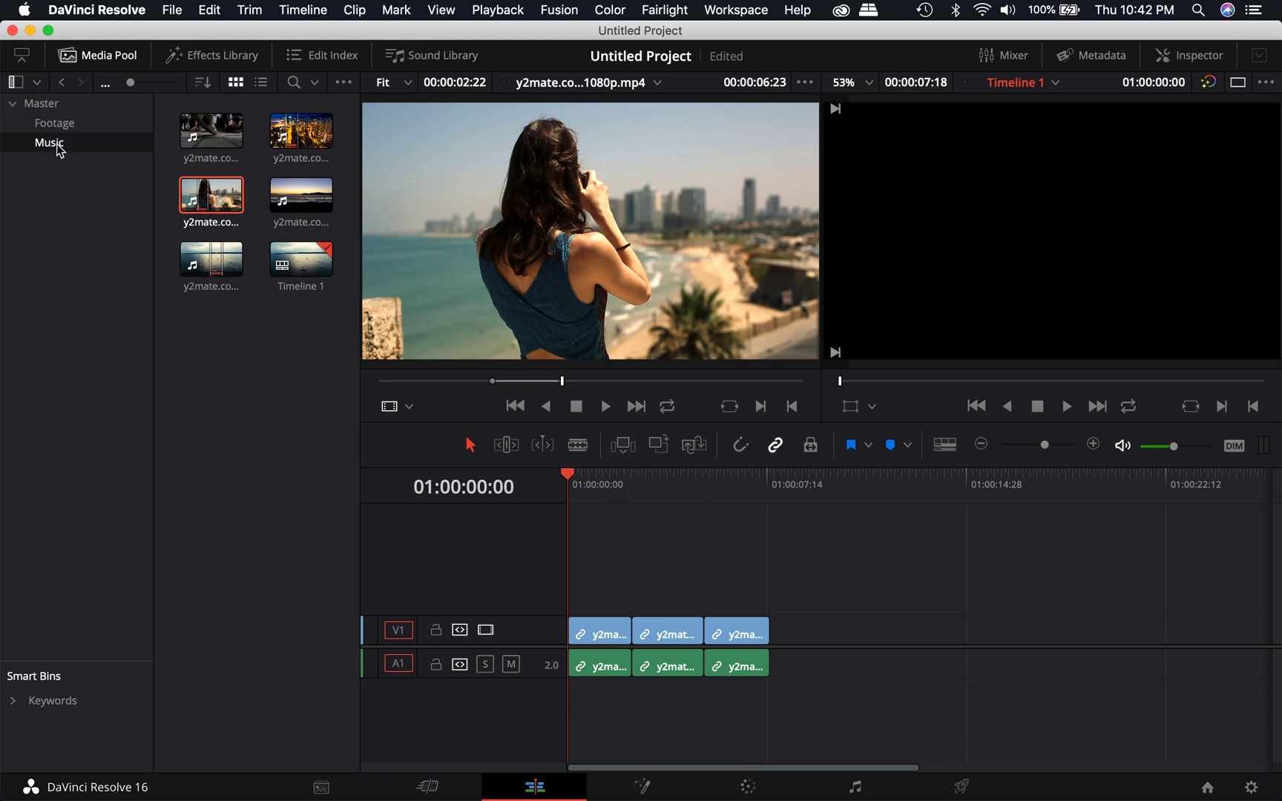
double_click(194, 139)
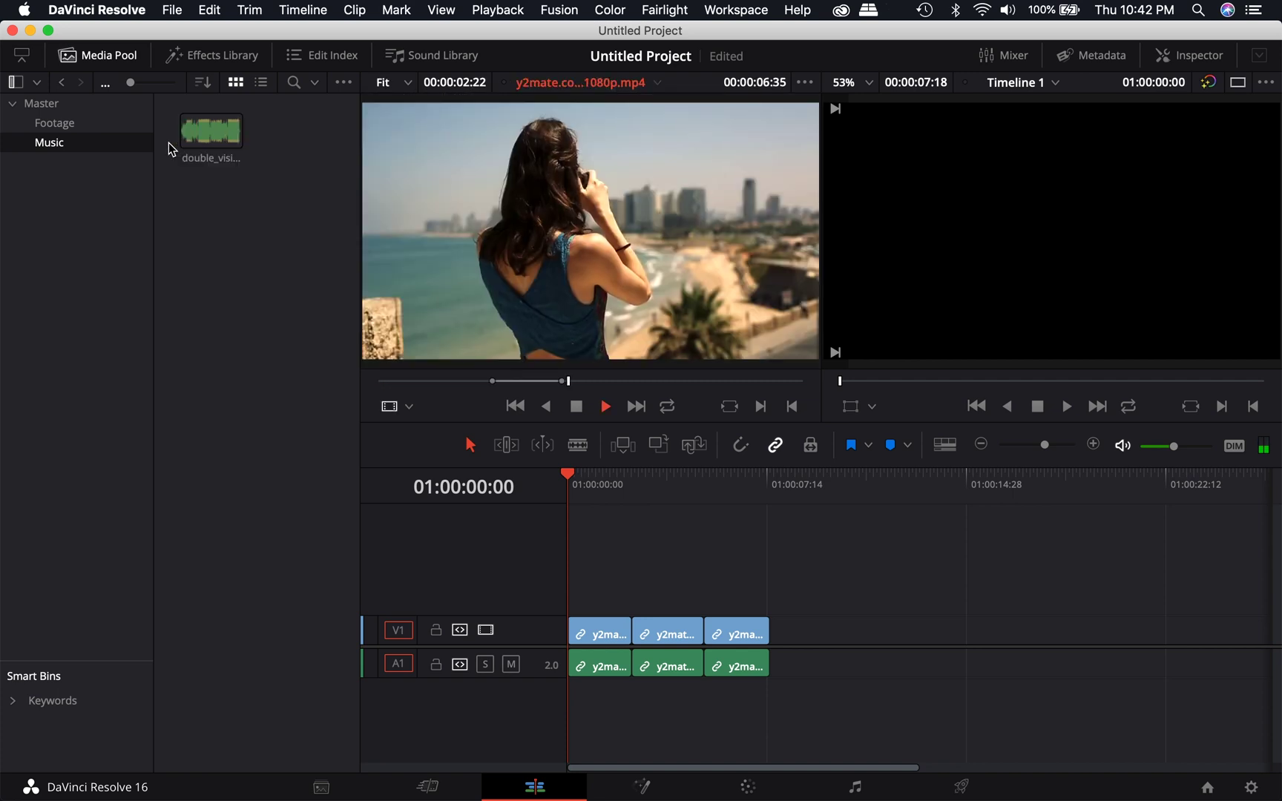
double_click(208, 138)
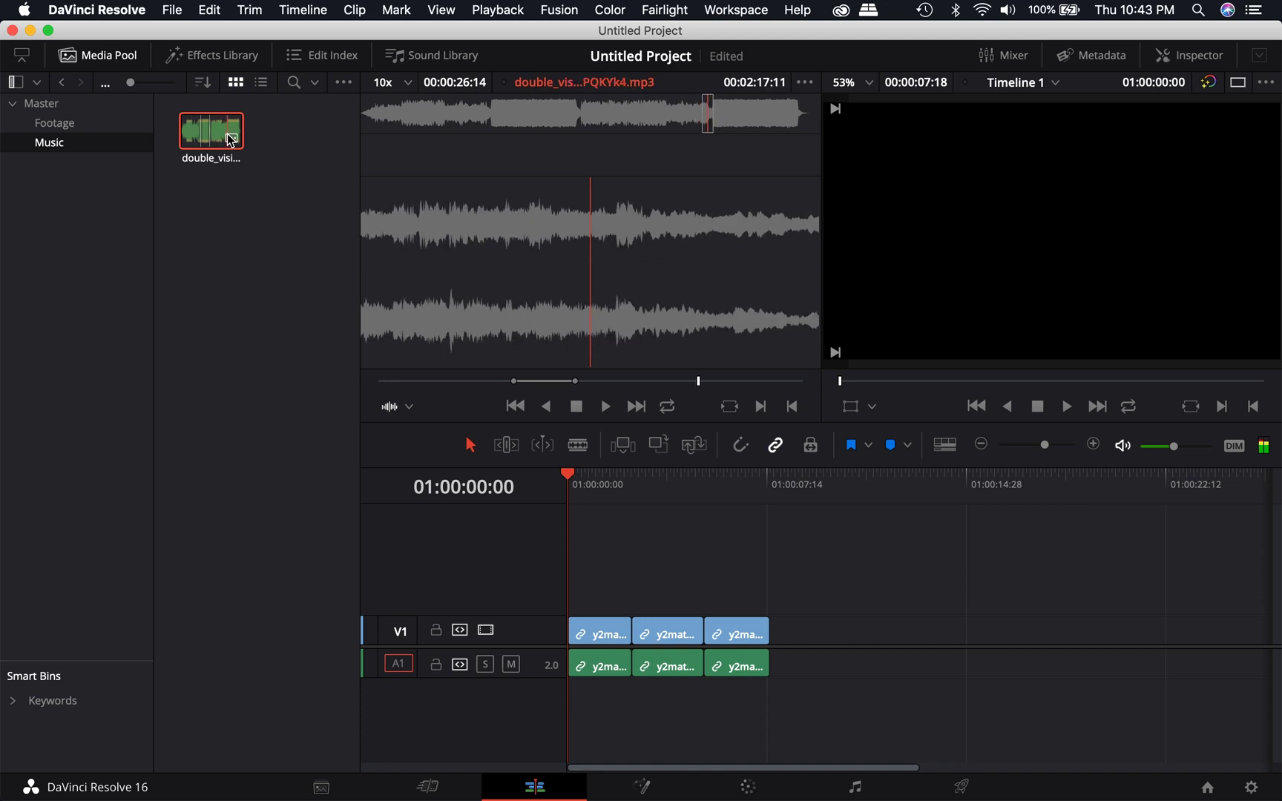
left_click(740, 446)
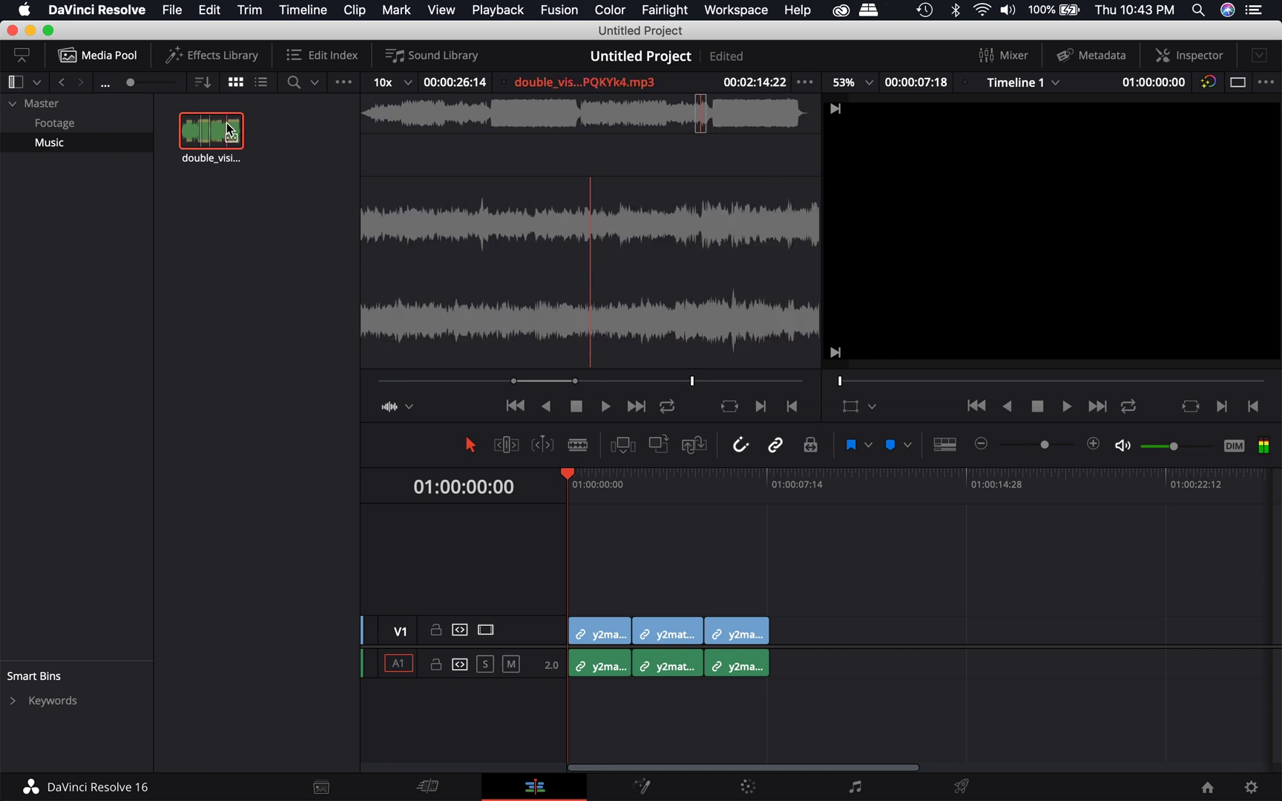
left_click_drag(677, 428, 578, 711)
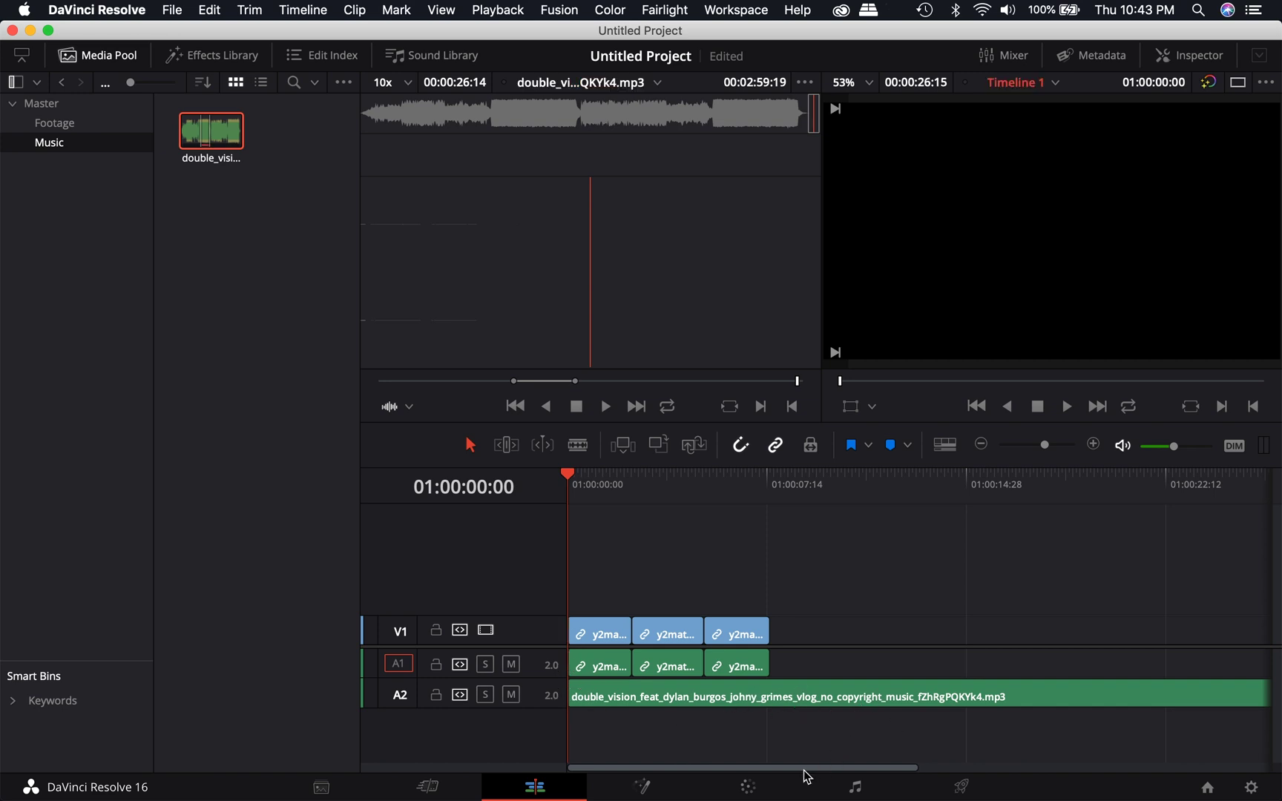
Trim the end of the music clip on A2 back so the timeline lasts 00:00:22:05
left_click_drag(761, 772, 867, 752)
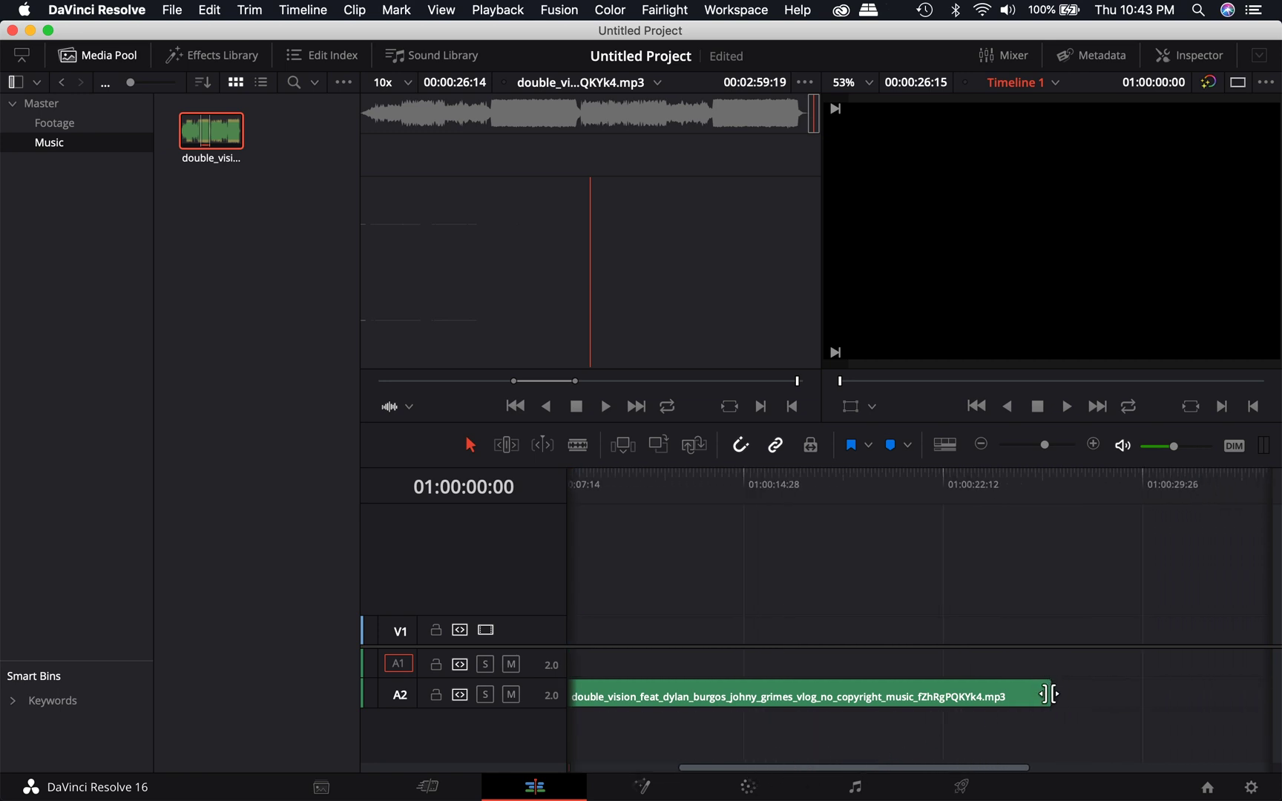
left_click_drag(1047, 693, 929, 699)
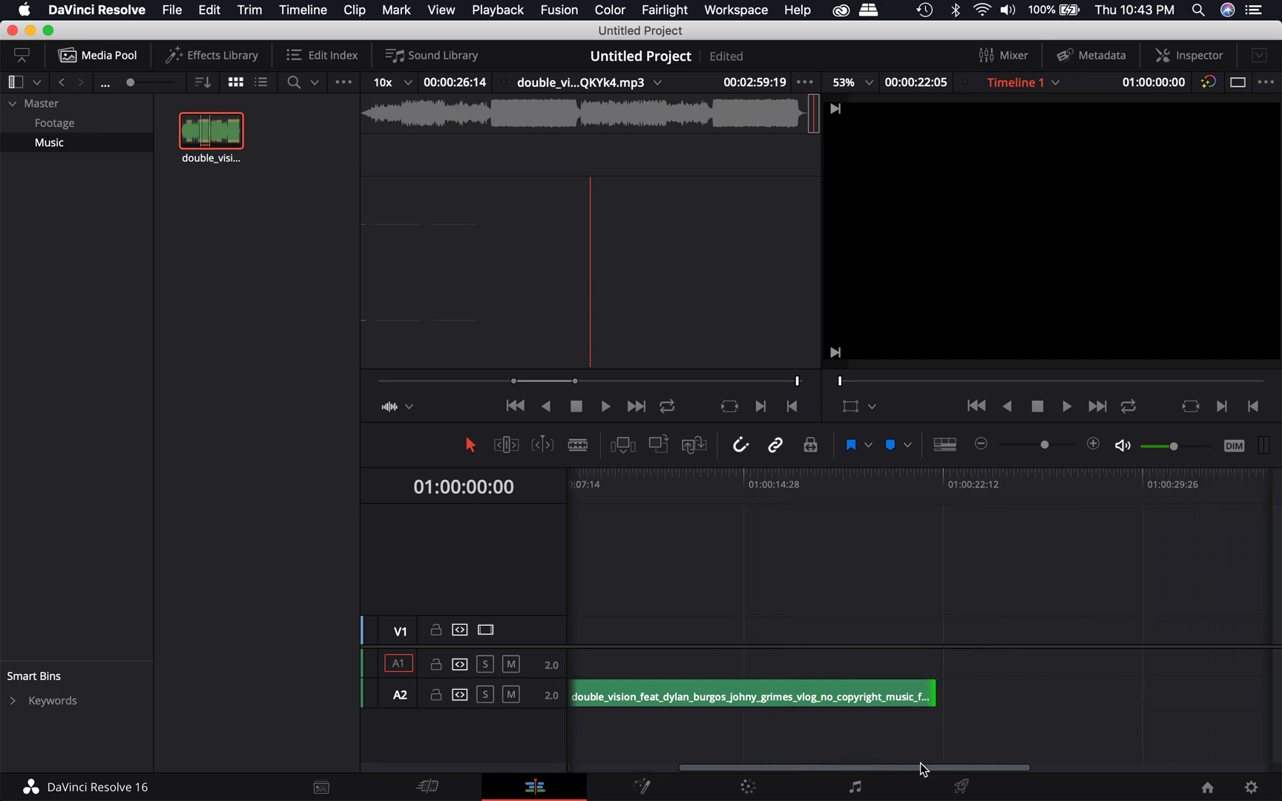
left_click_drag(920, 776, 705, 771)
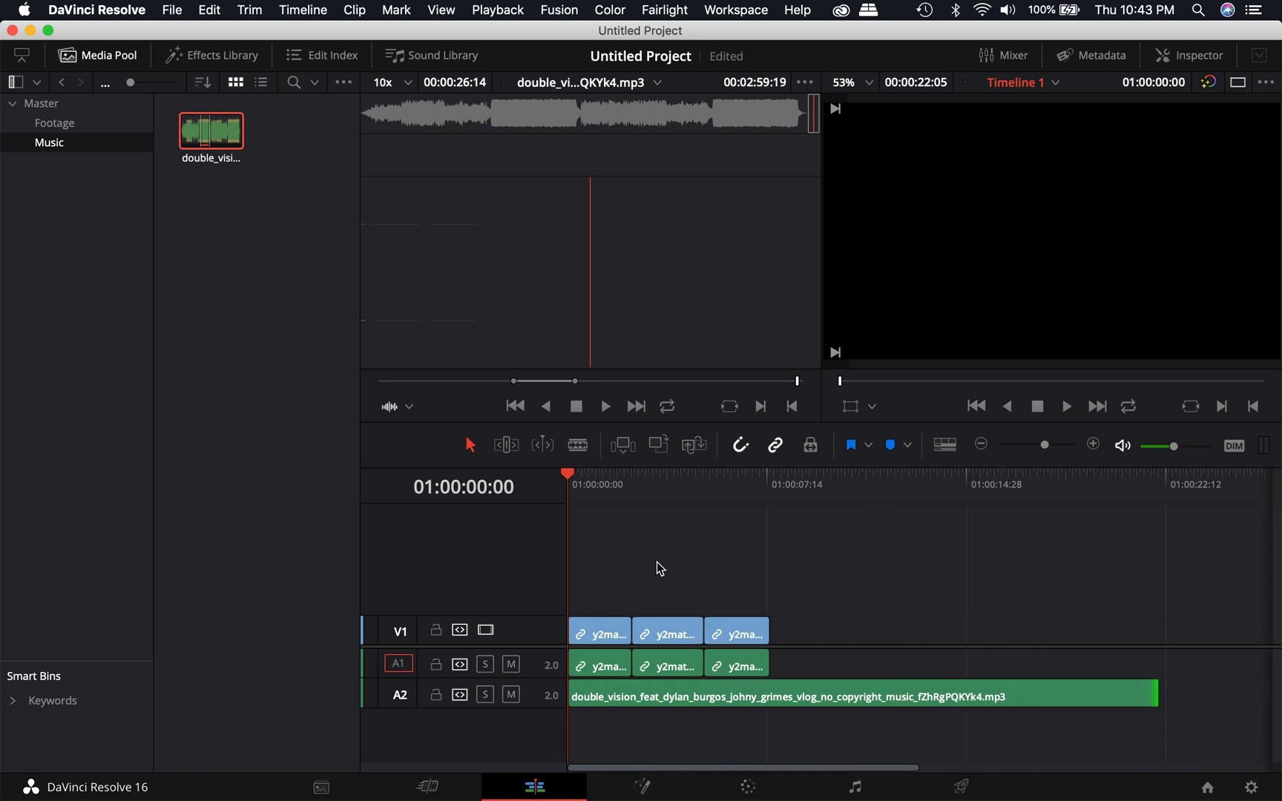
Cut the music clip at 01:00:07:18 with the blade, delete the excess past the video, and play the timeline from the start
left_click(584, 449)
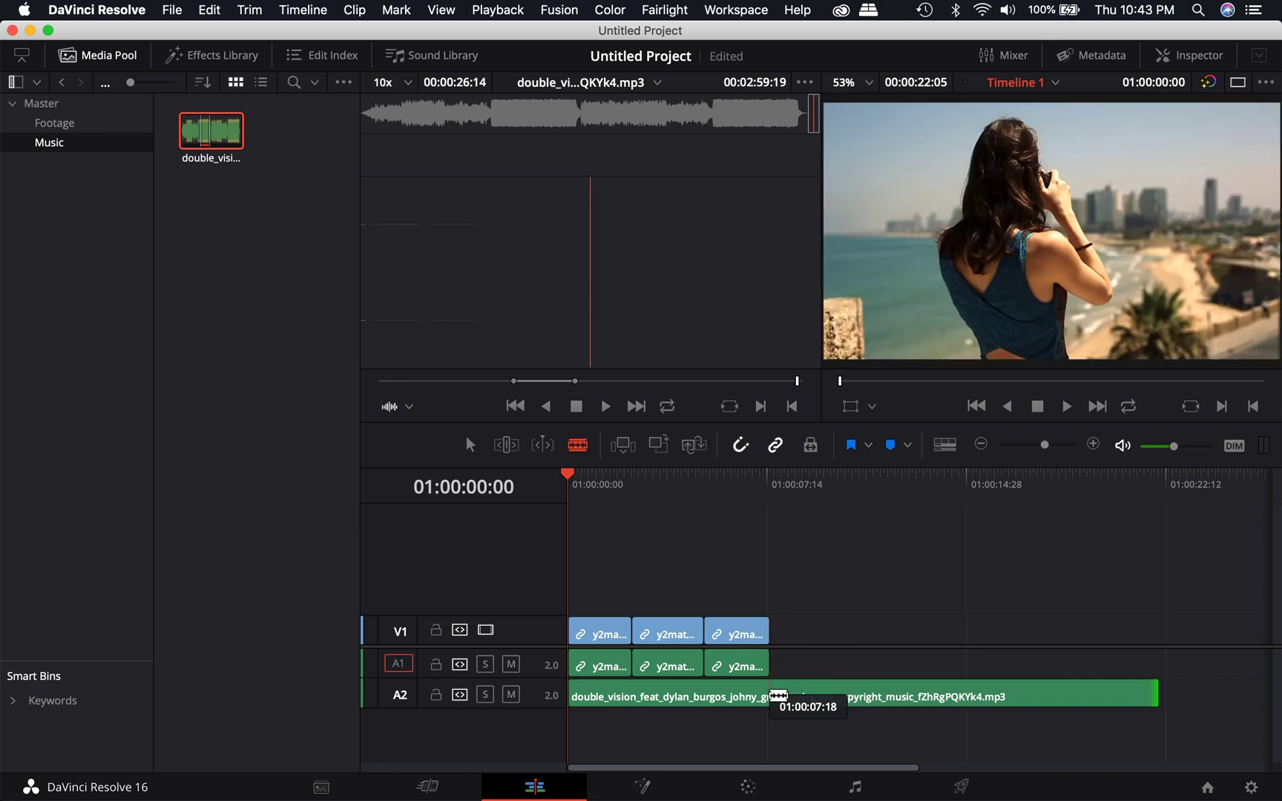
left_click(778, 696)
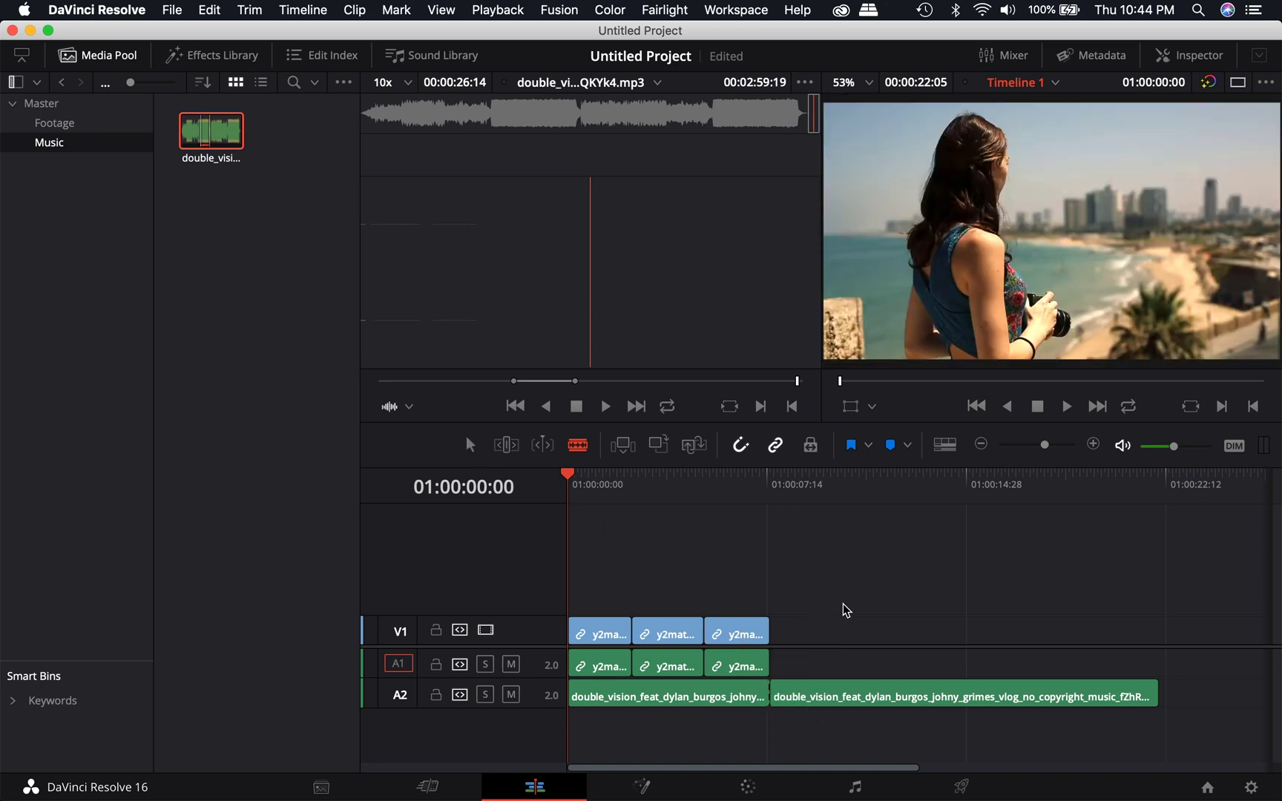
key("a")
left_click(853, 697)
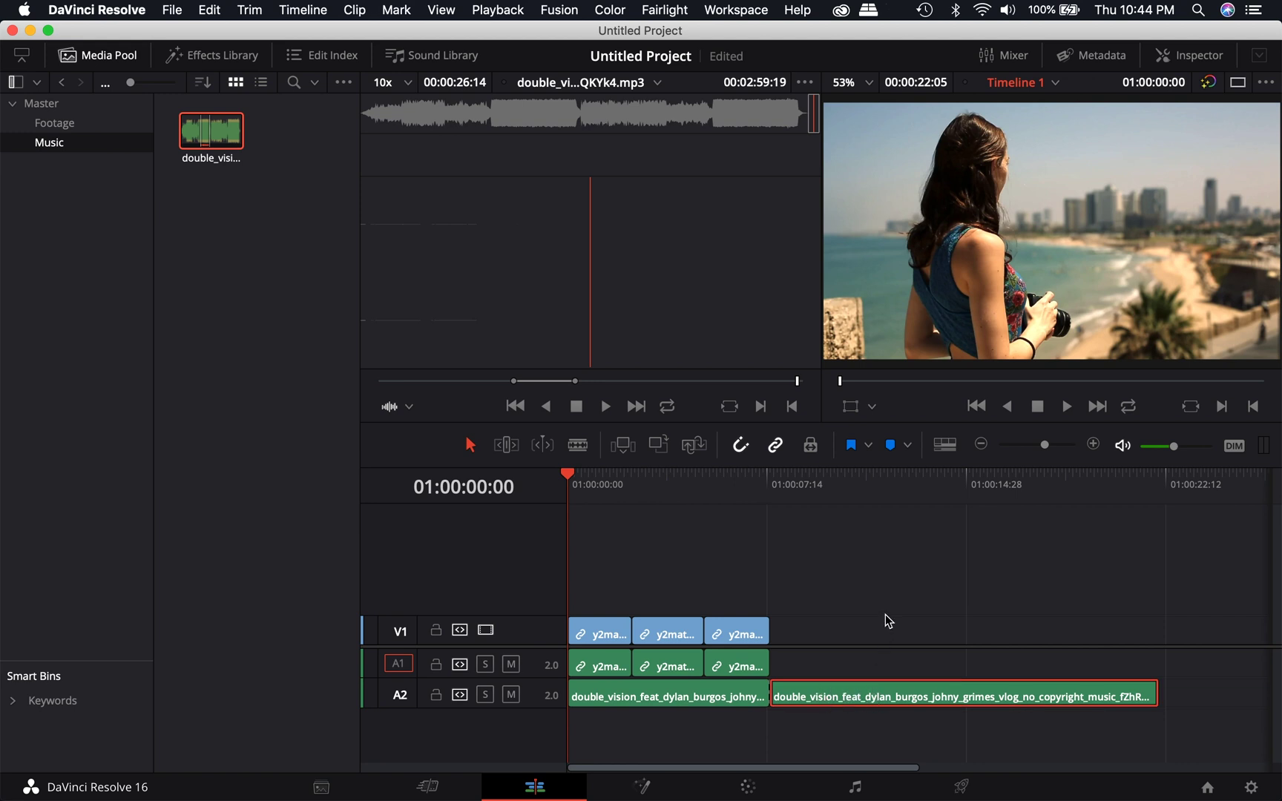
key("Delete")
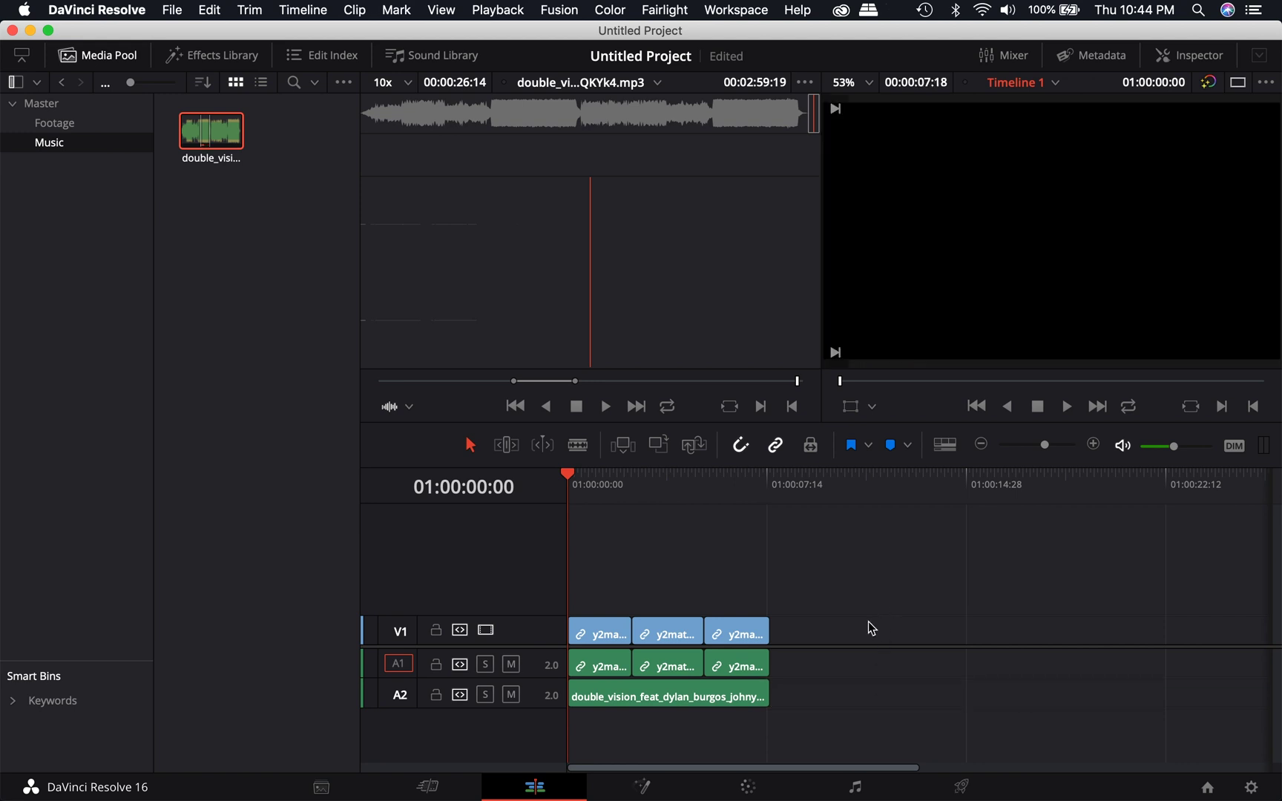
mouse_move(586, 490)
left_mouse_down()
mouse_move(570, 488)
mouse_move(652, 484)
mouse_move(564, 487)
left_mouse_up()
key("space")
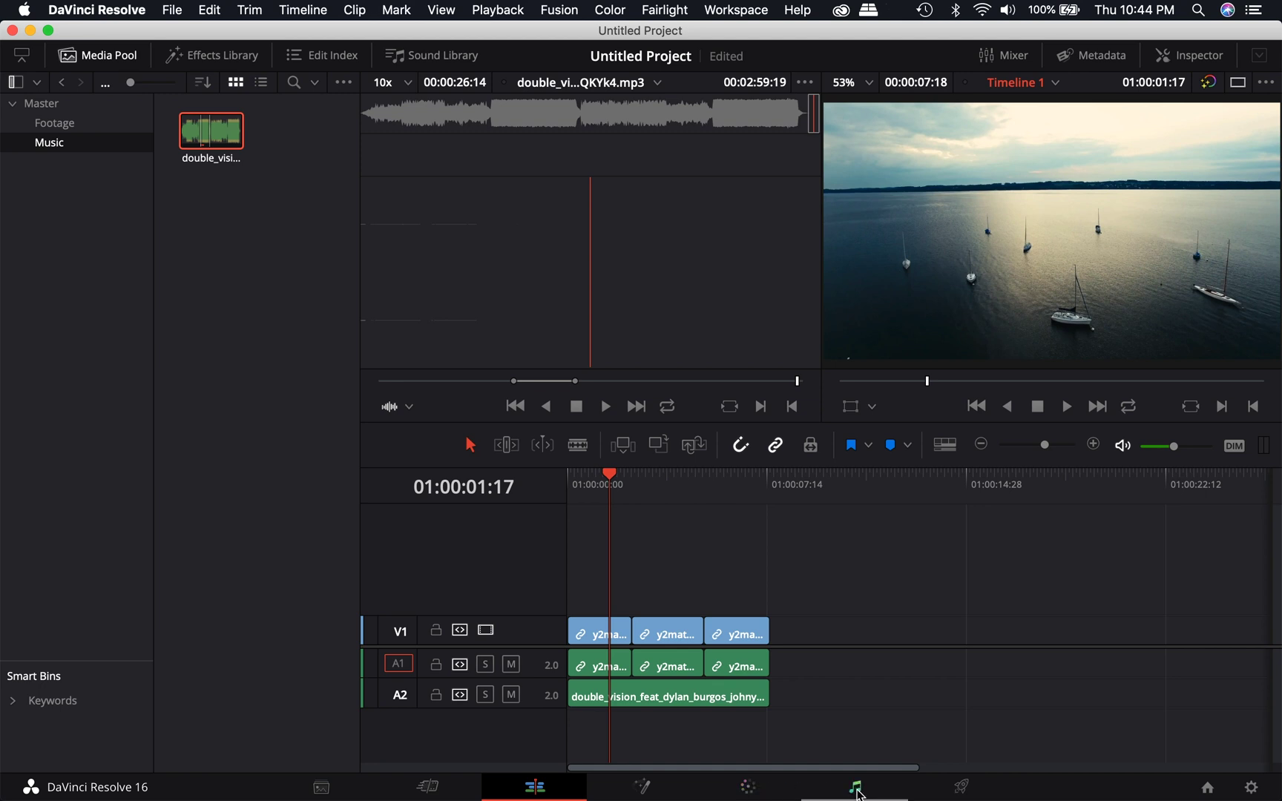
Go to the Deliver page and choose the YouTube 1080p render preset
left_click(967, 791)
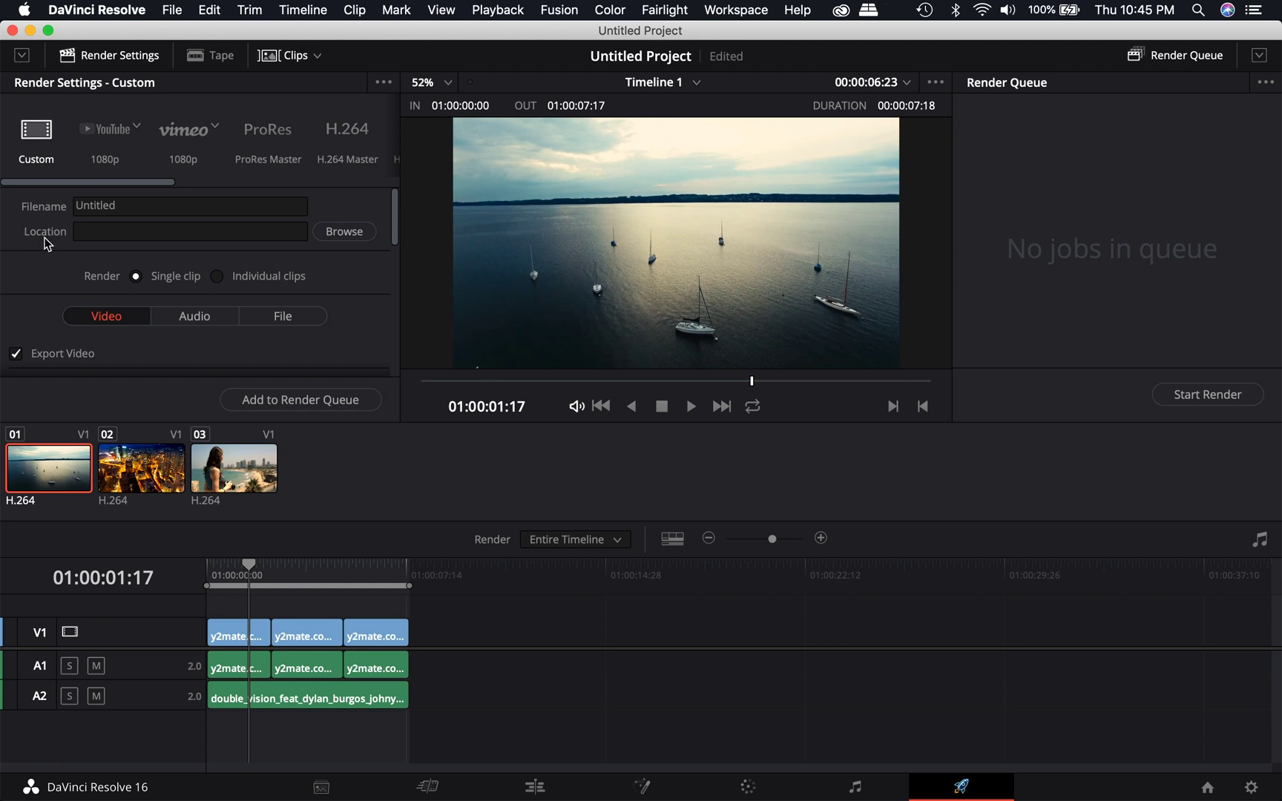
mouse_move(398, 223)
left_mouse_down()
mouse_move(397, 356)
mouse_move(388, 212)
left_mouse_up()
left_click(106, 134)
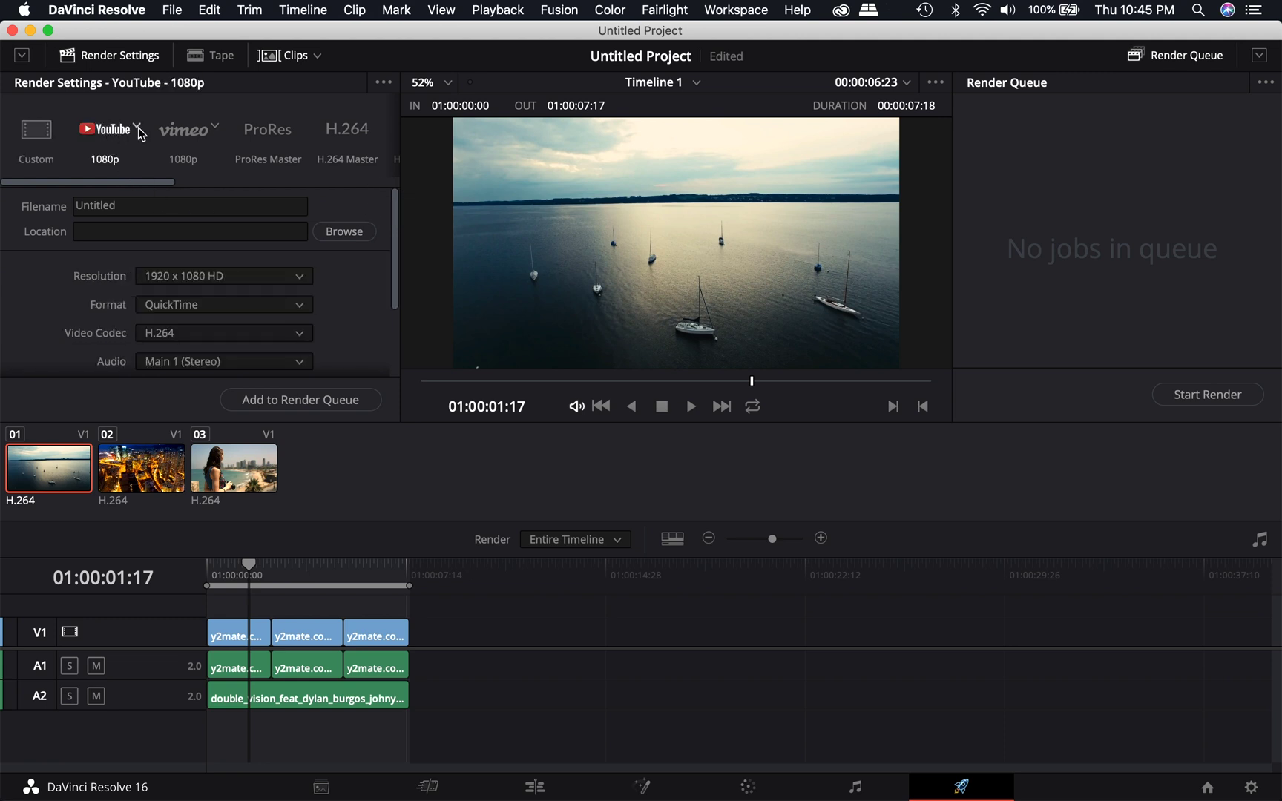
left_click(138, 130)
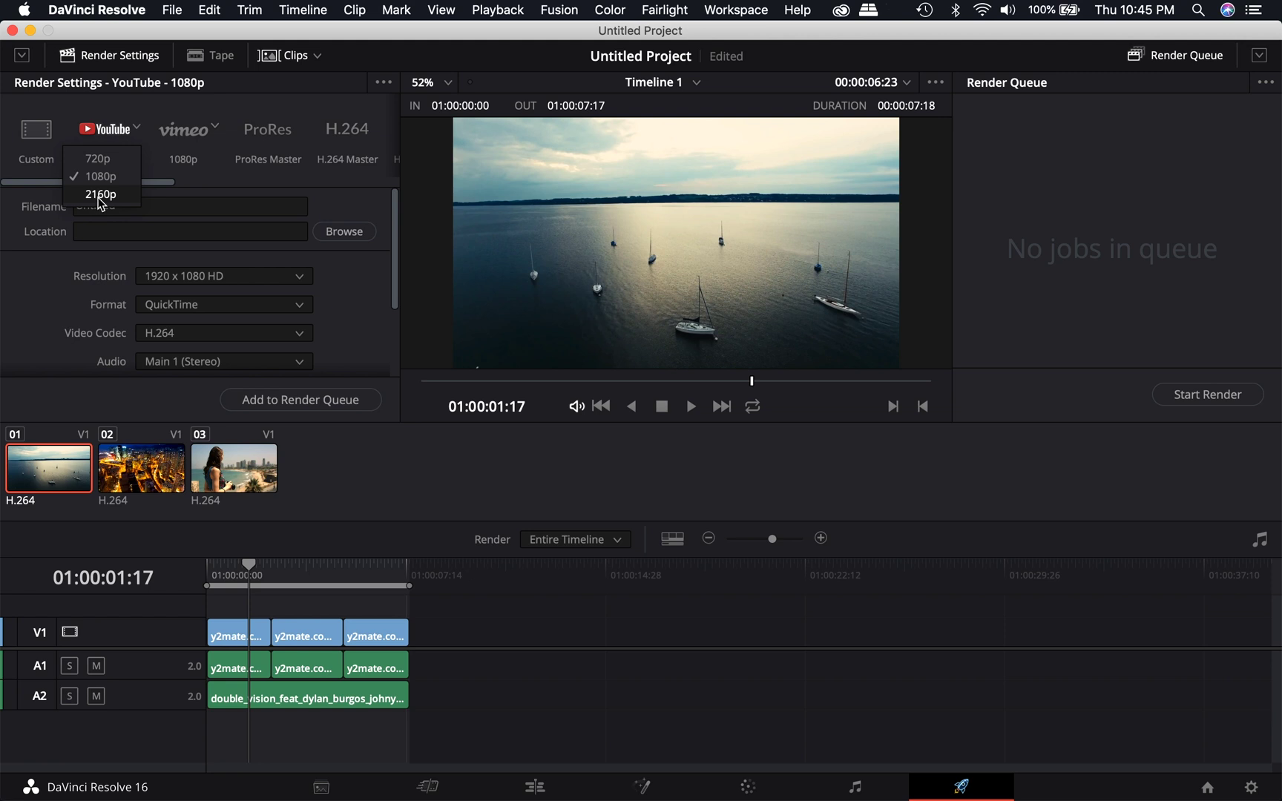
left_click(105, 176)
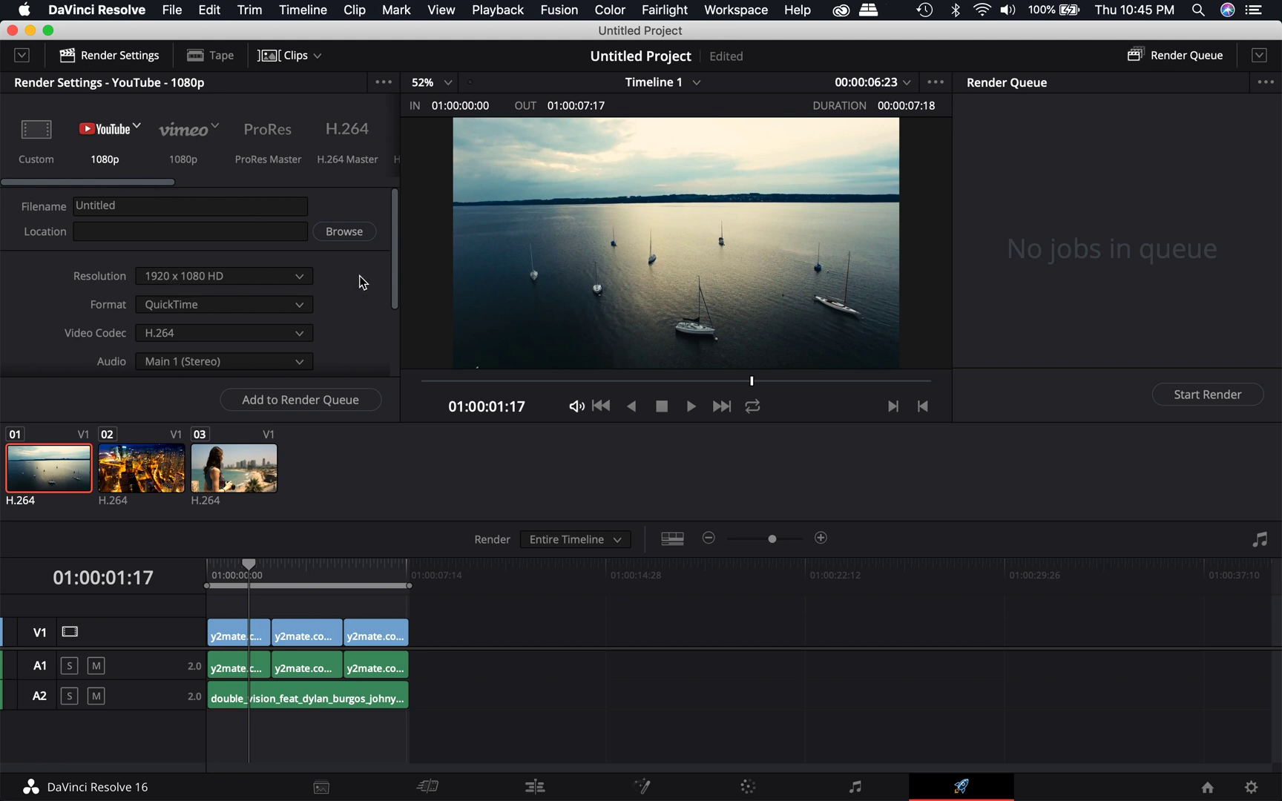
Name the render file test and set its save location to the Test Project 001 folder
left_click(157, 207)
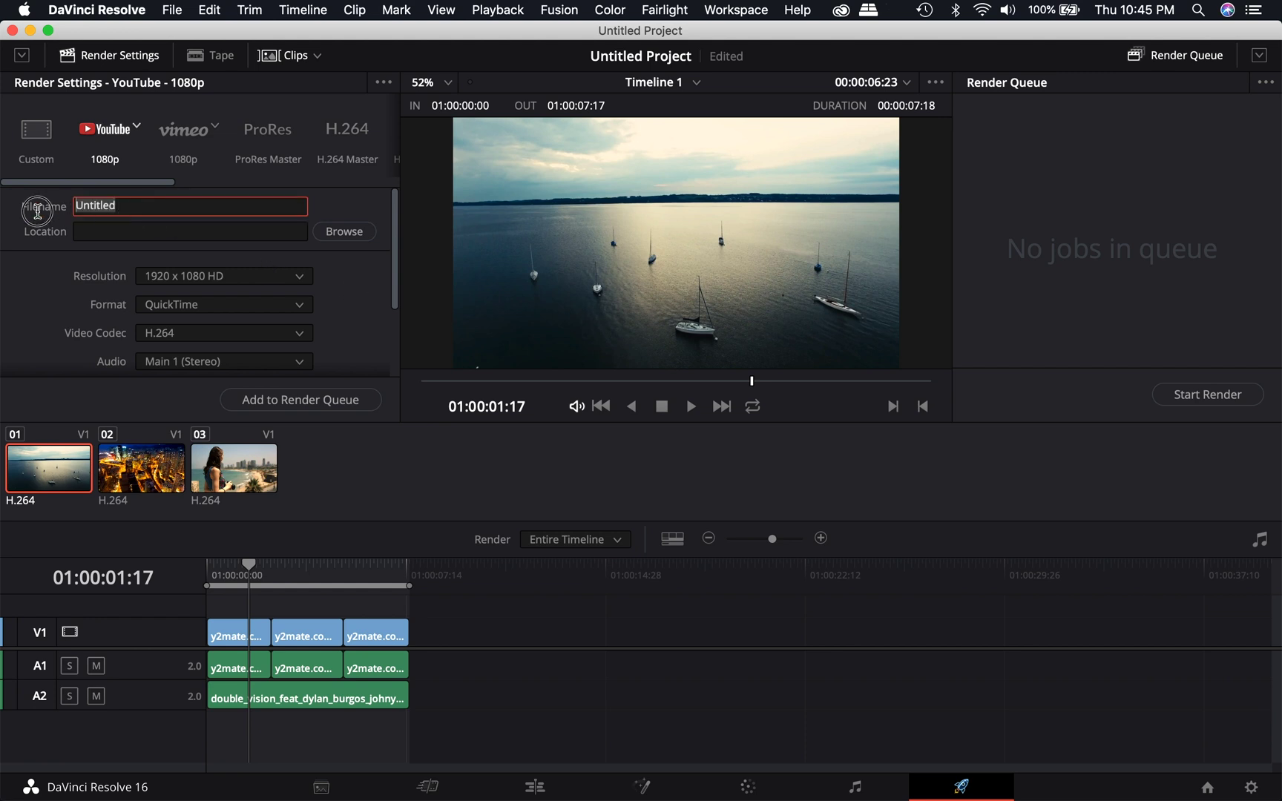
type("test")
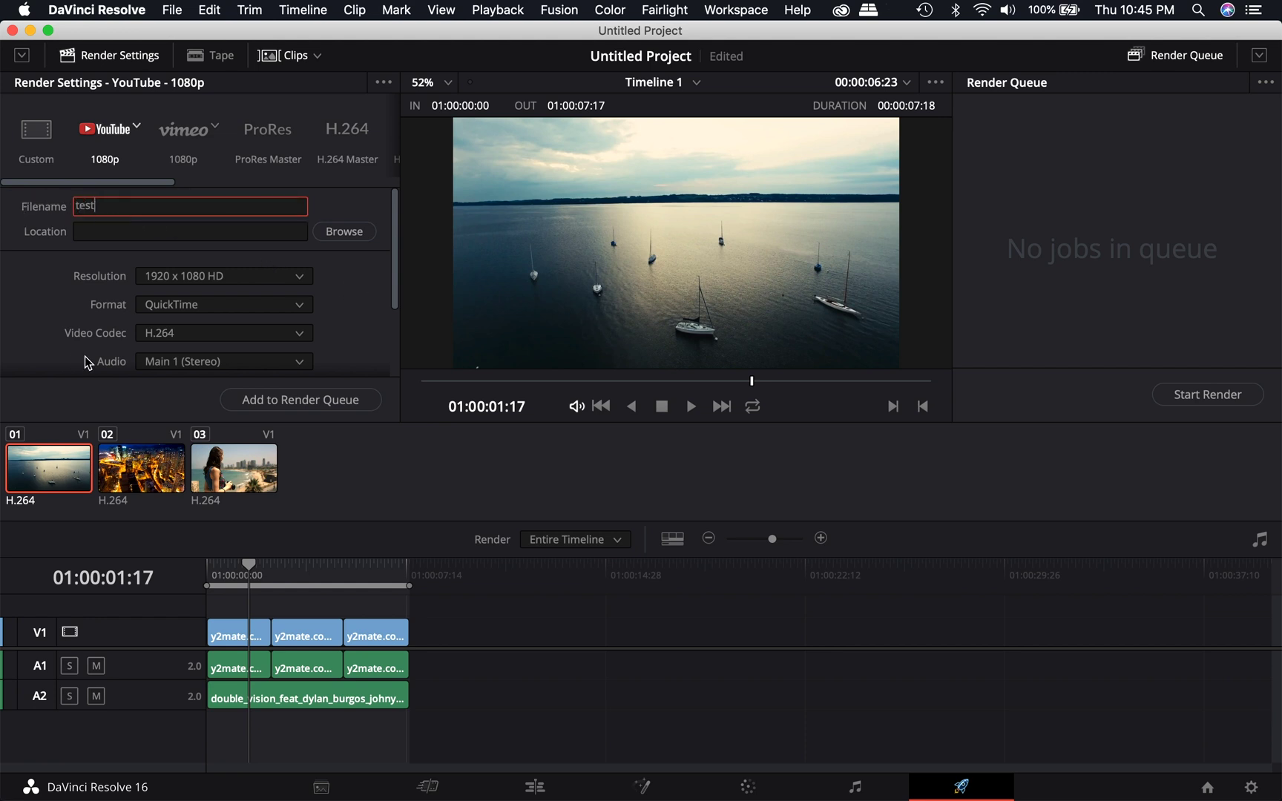
left_click(341, 236)
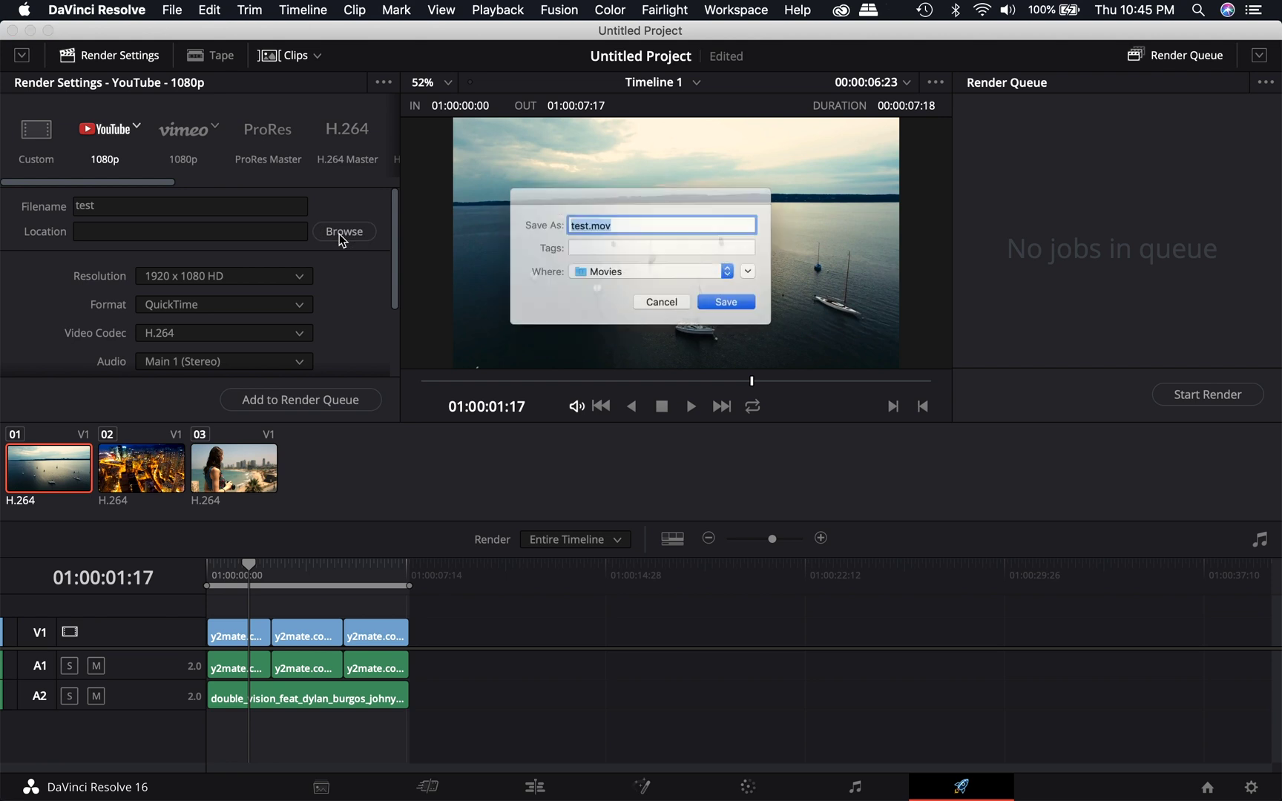
left_click(647, 275)
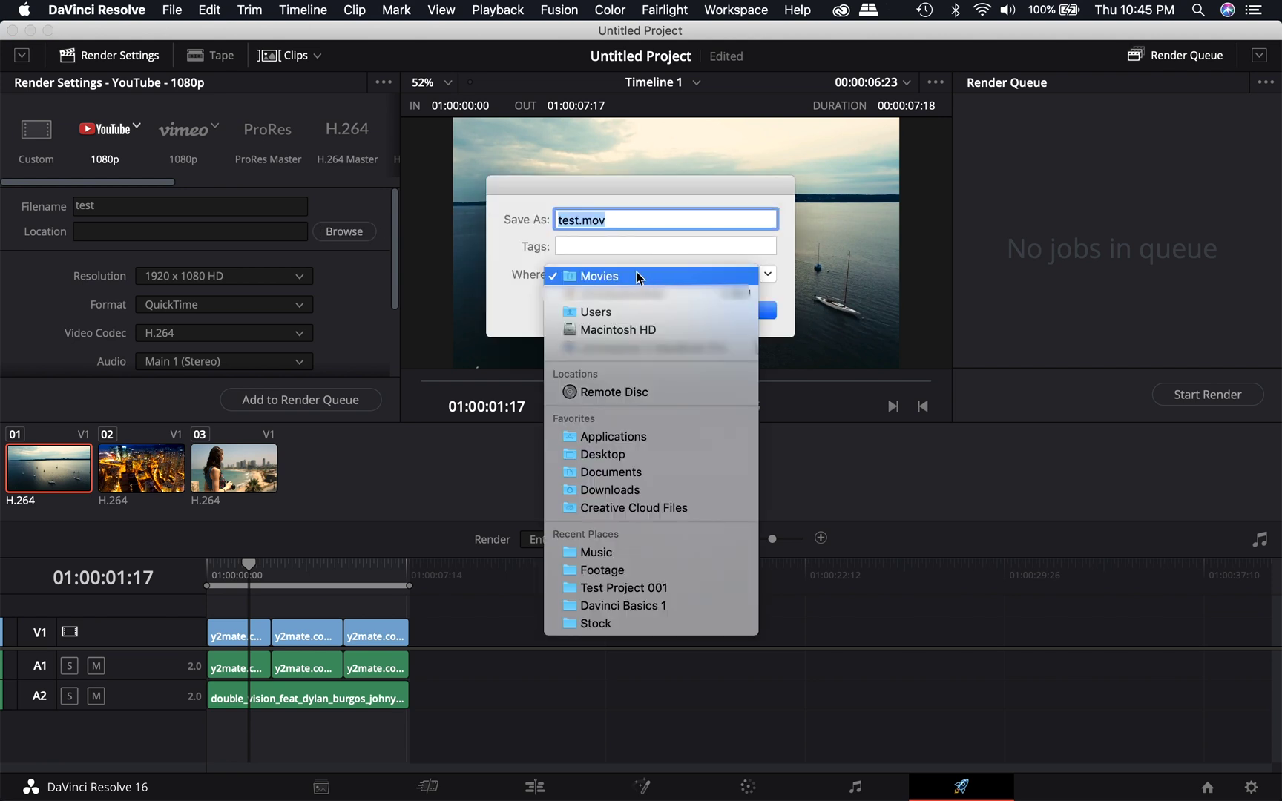
left_click(619, 588)
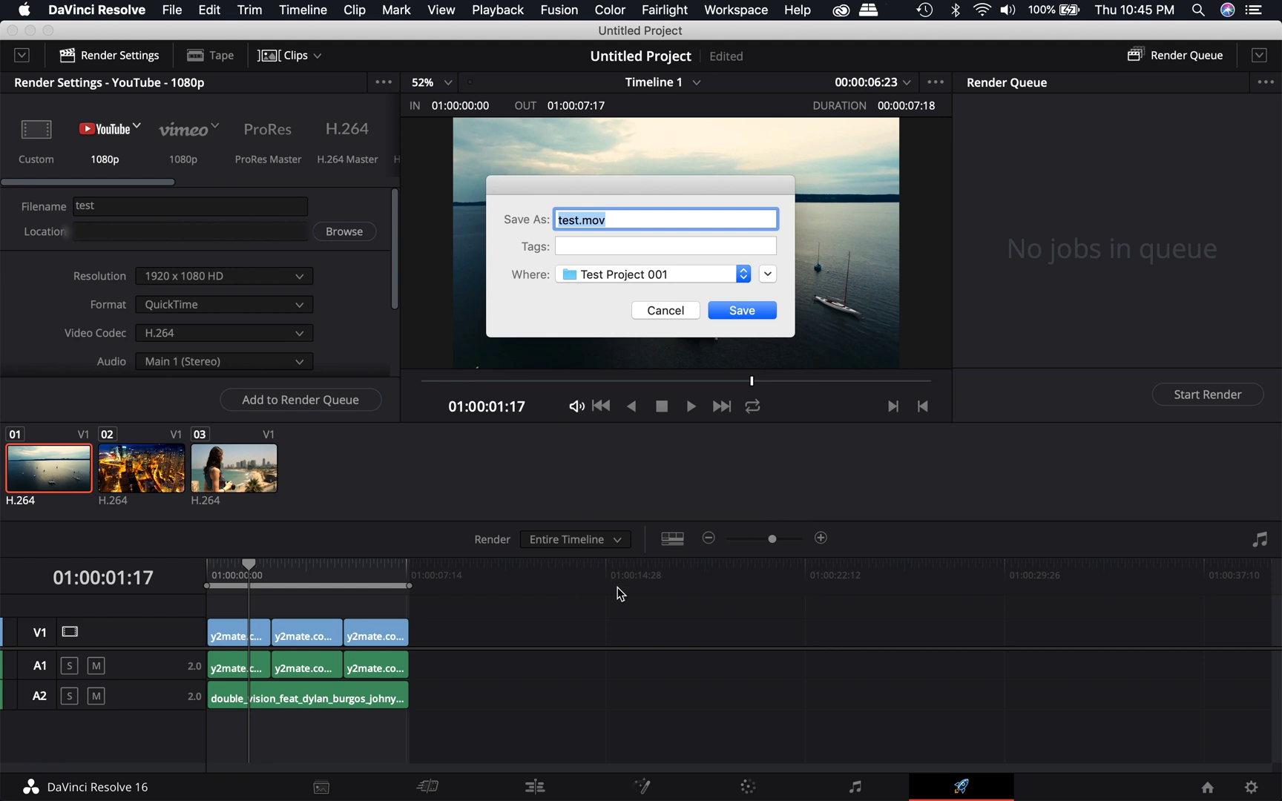
left_click(742, 311)
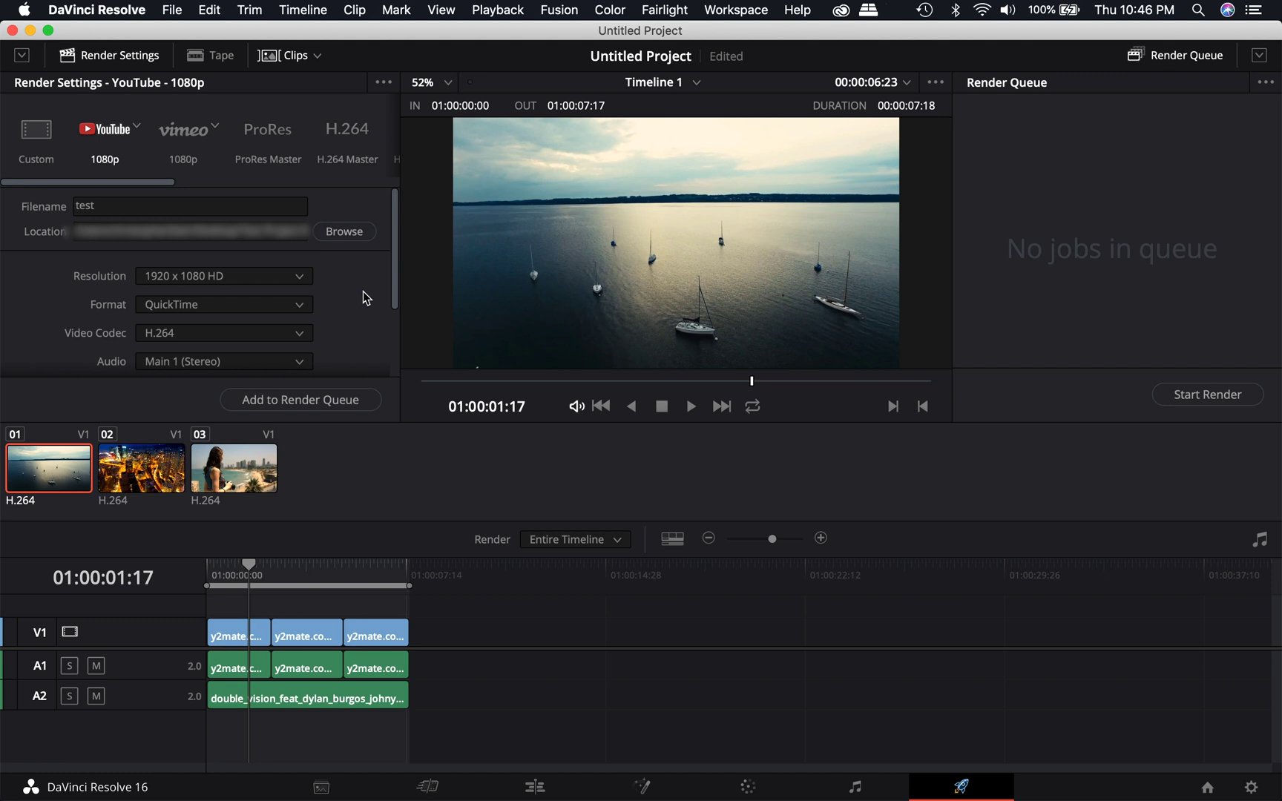
Review the remaining render settings, add the timeline to the render queue, and start rendering the job
scroll(356, 294, "down", 5)
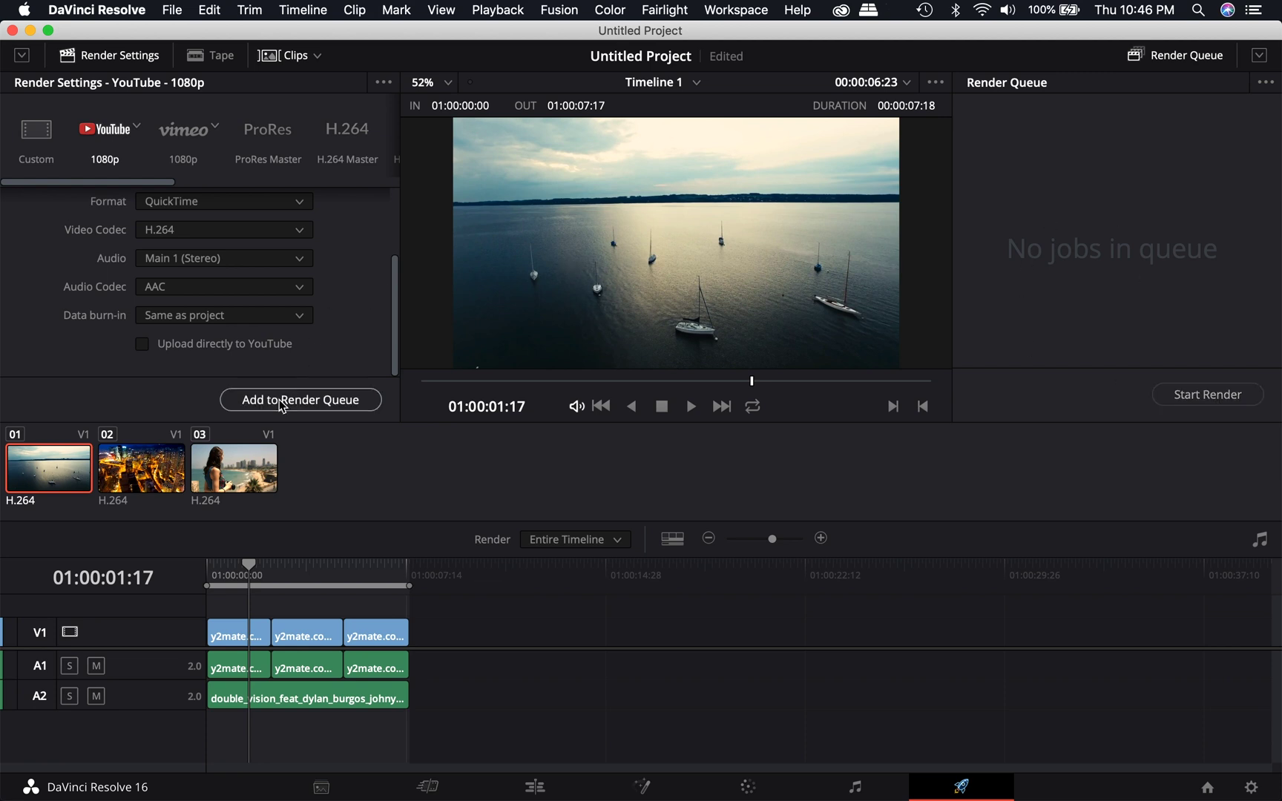
left_click(317, 401)
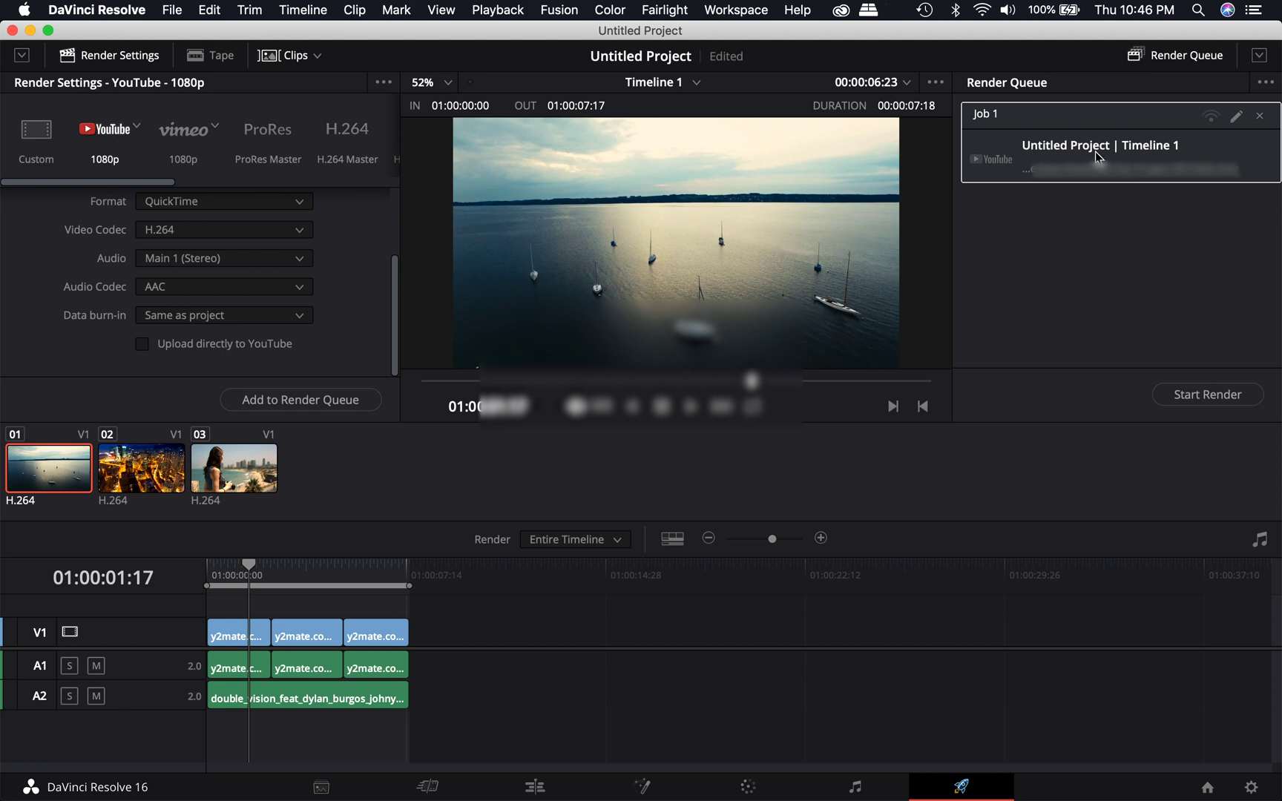
left_click(1189, 395)
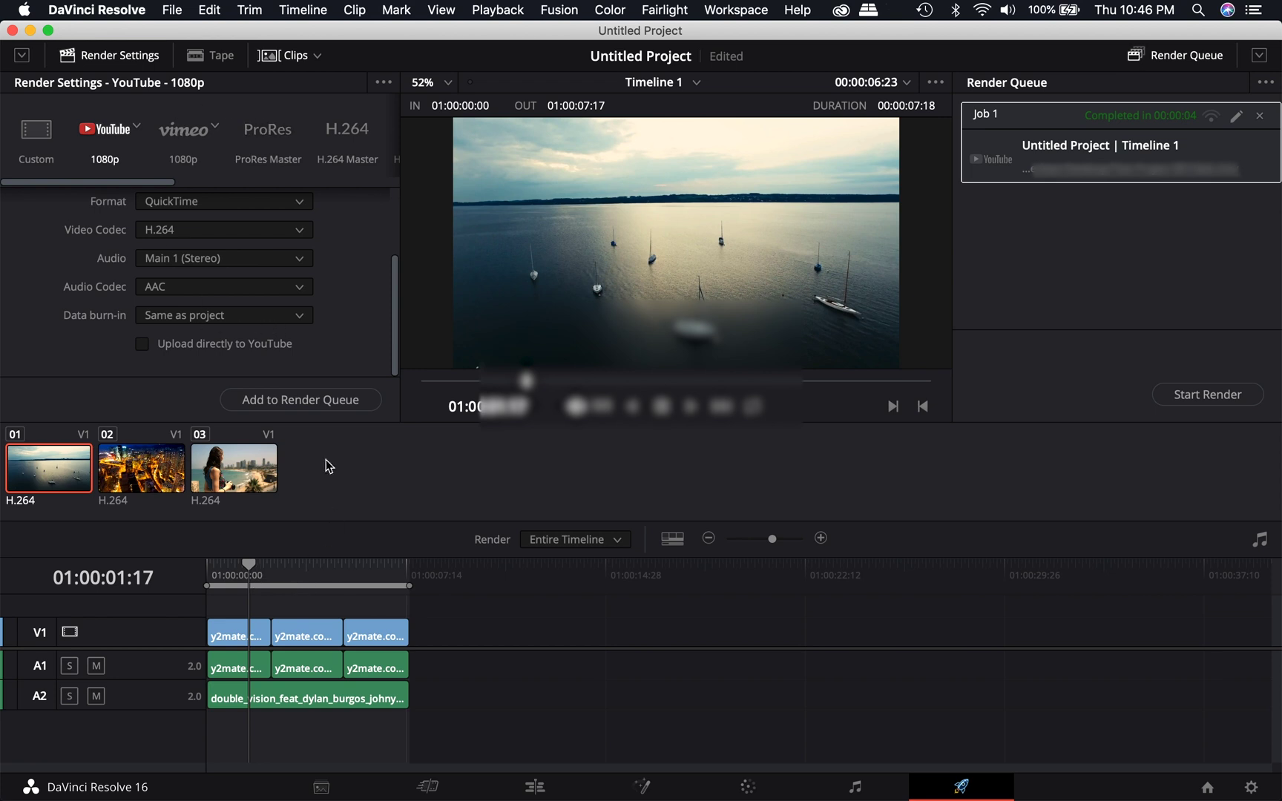
Minimise the editor, open the Test Project 001 folder on the desktop, and play the rendered test video in QuickTime Player
left_click(29, 30)
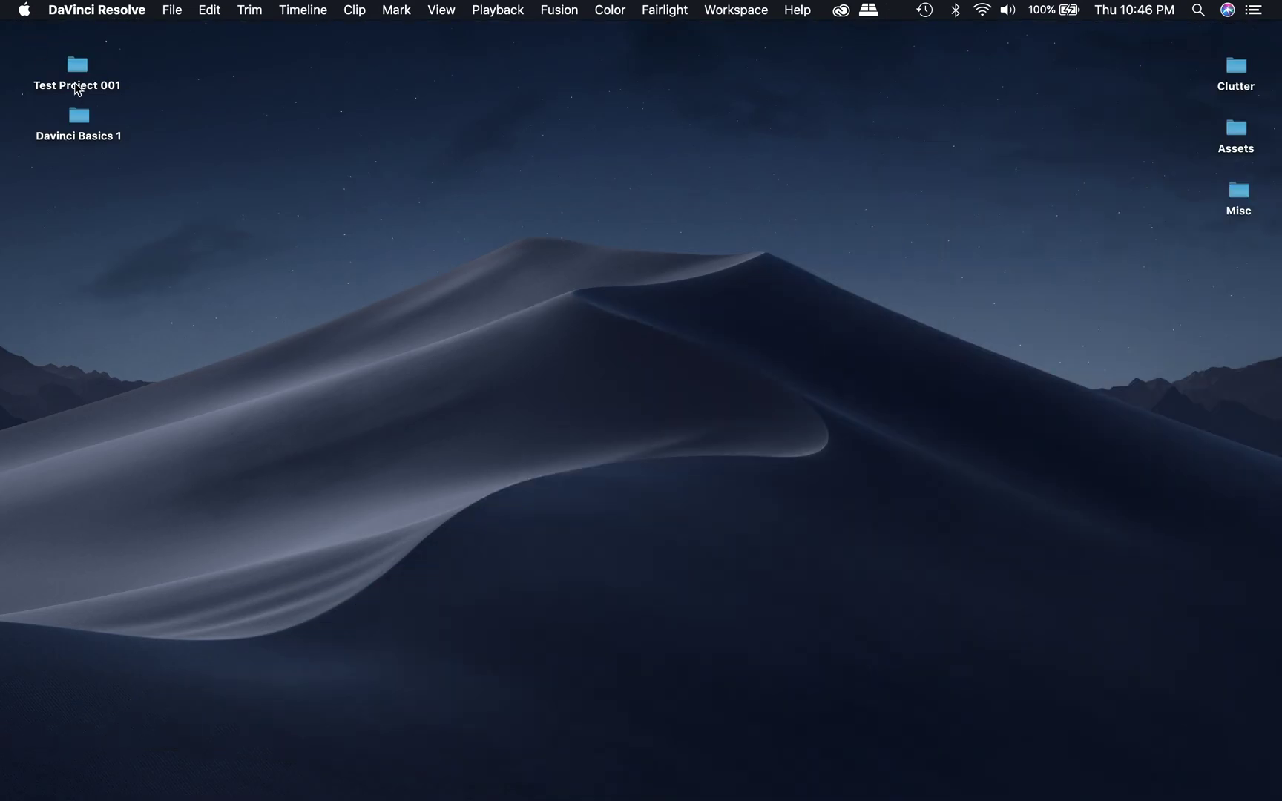
double_click(76, 74)
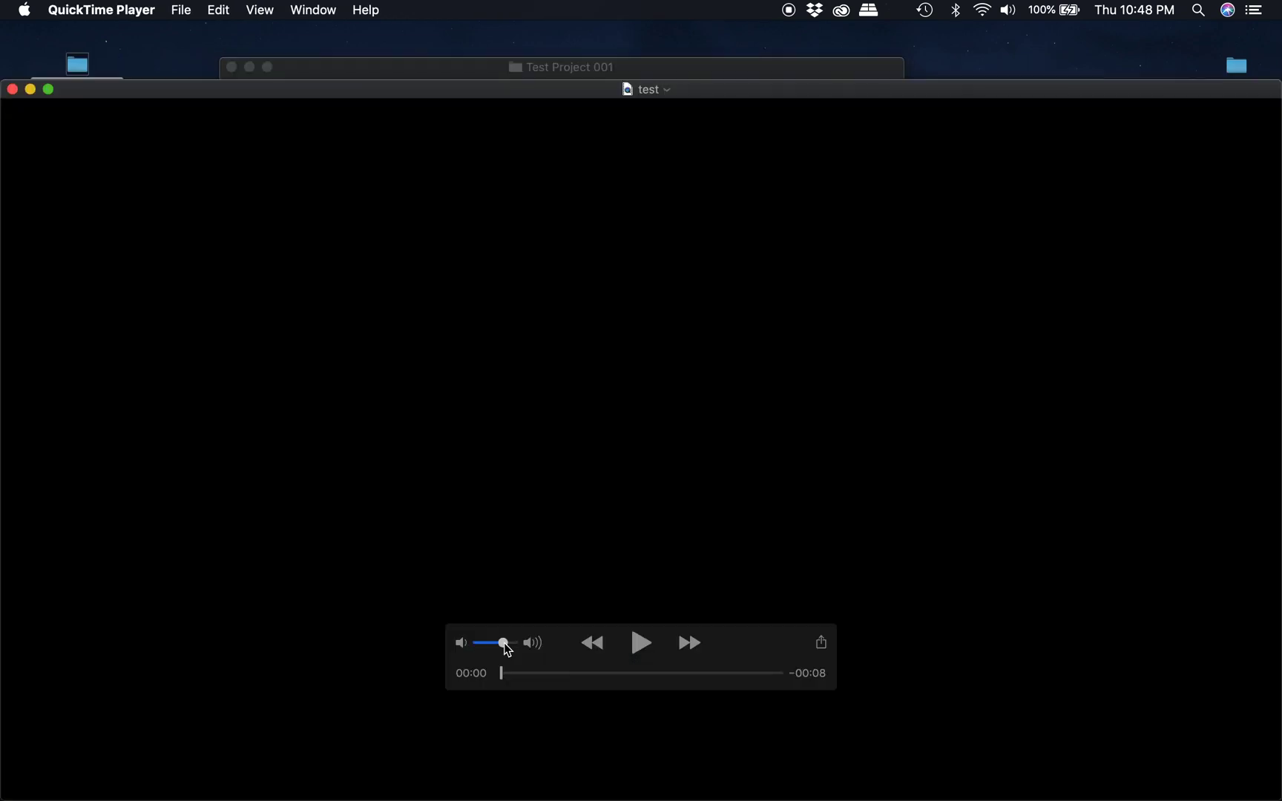
left_click(643, 646)
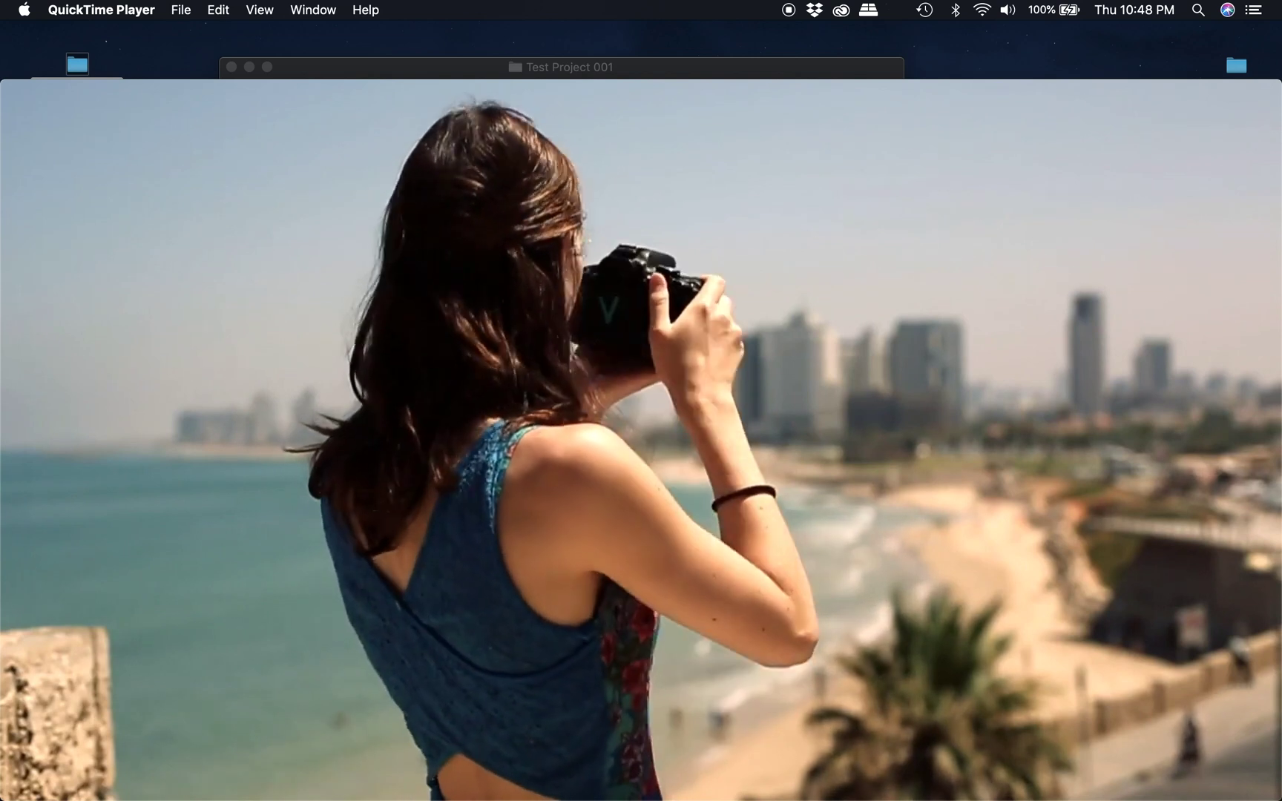
mouse_move(1039, 437)
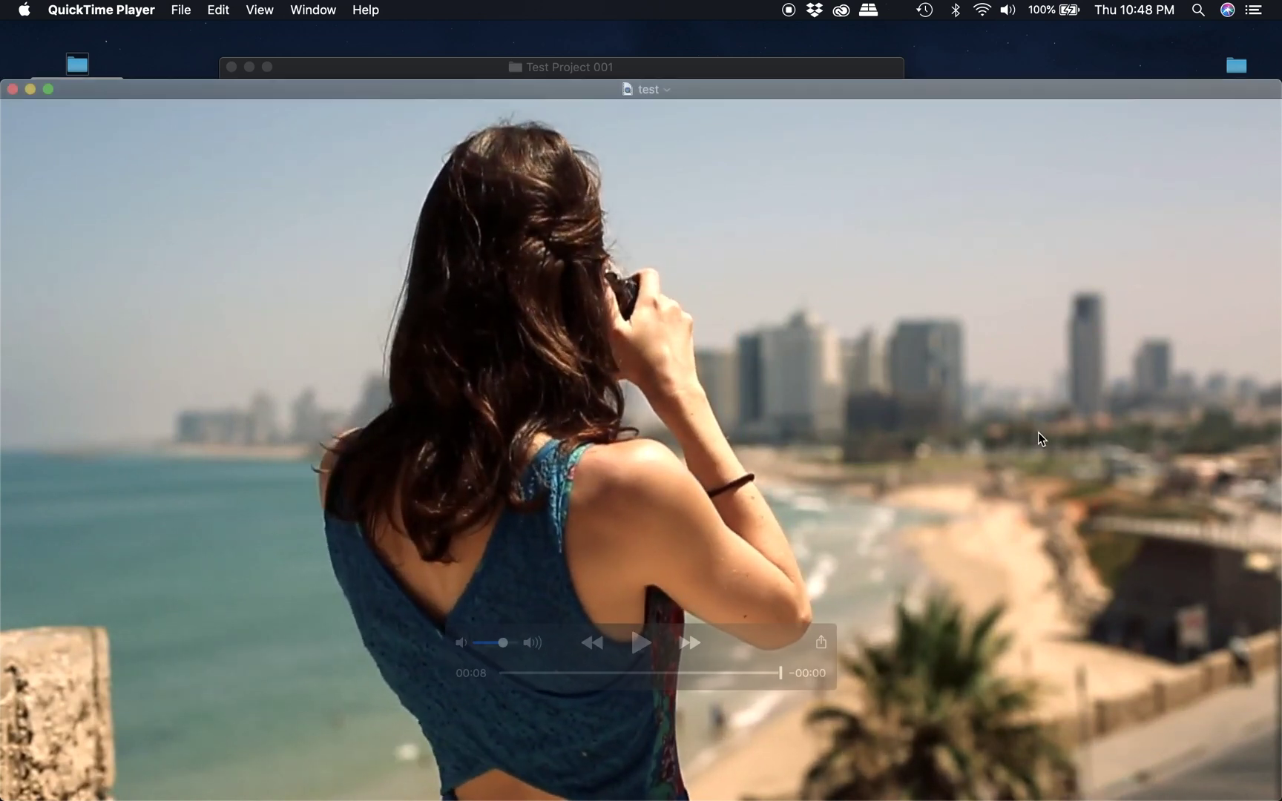